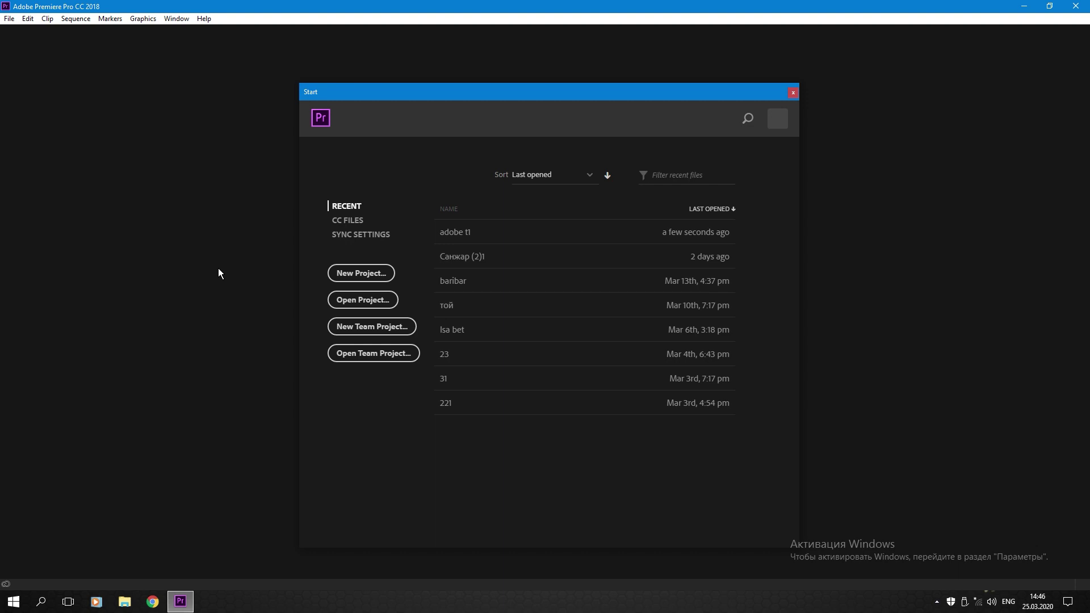
# - Create a new project named "adobe T1" in the "1 сабақ, Старт" folder inside "adobe сабақтары"
pyautogui.click(360, 274)
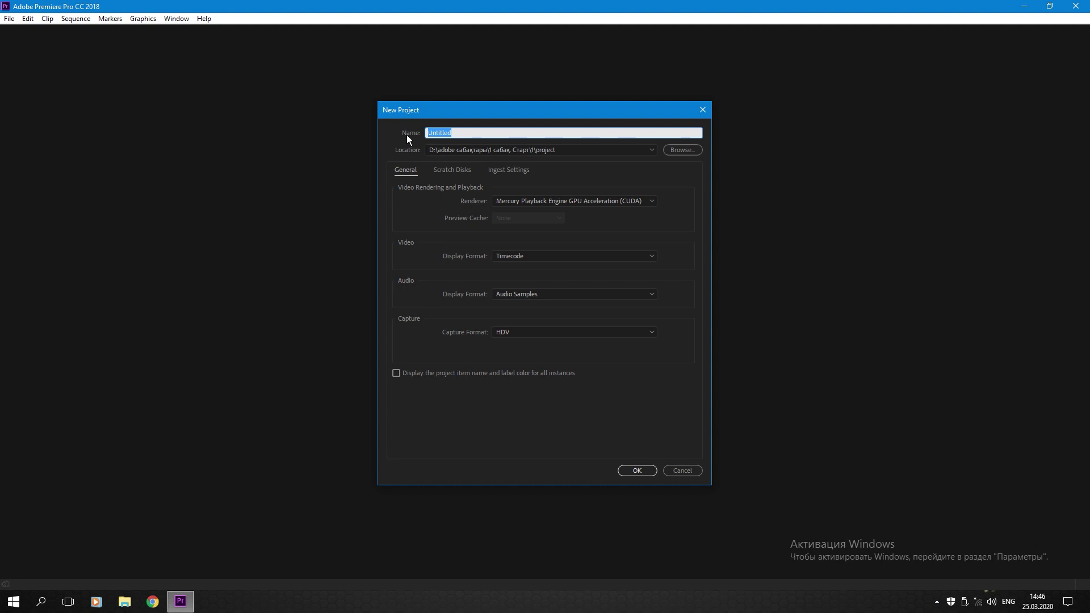
pyautogui.write('adobe T')
pyautogui.click(683, 150)
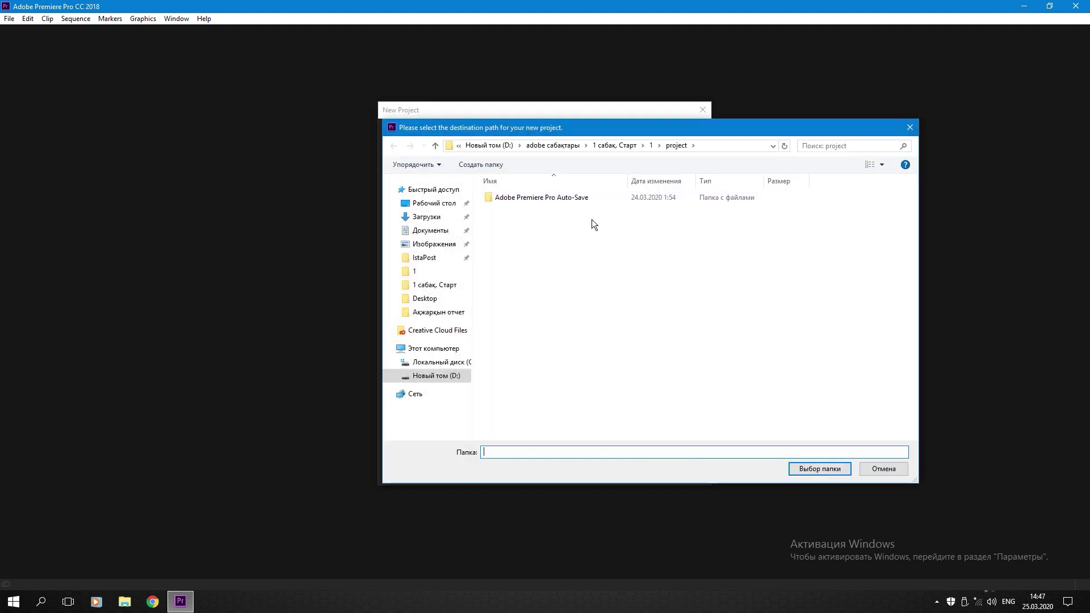
pyautogui.click(546, 146)
pyautogui.click(514, 197)
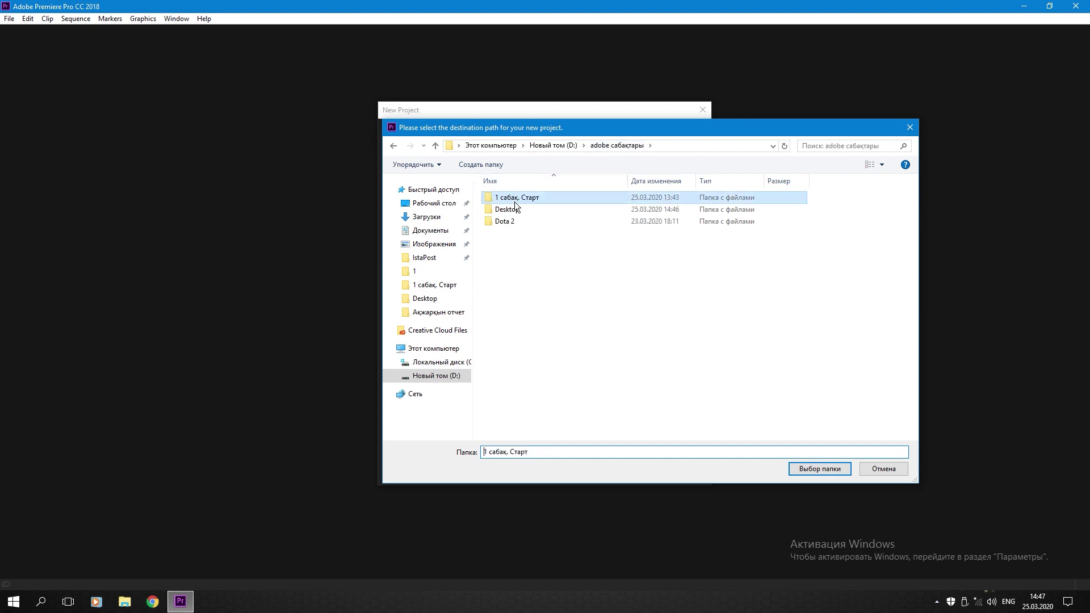
pyautogui.click(827, 470)
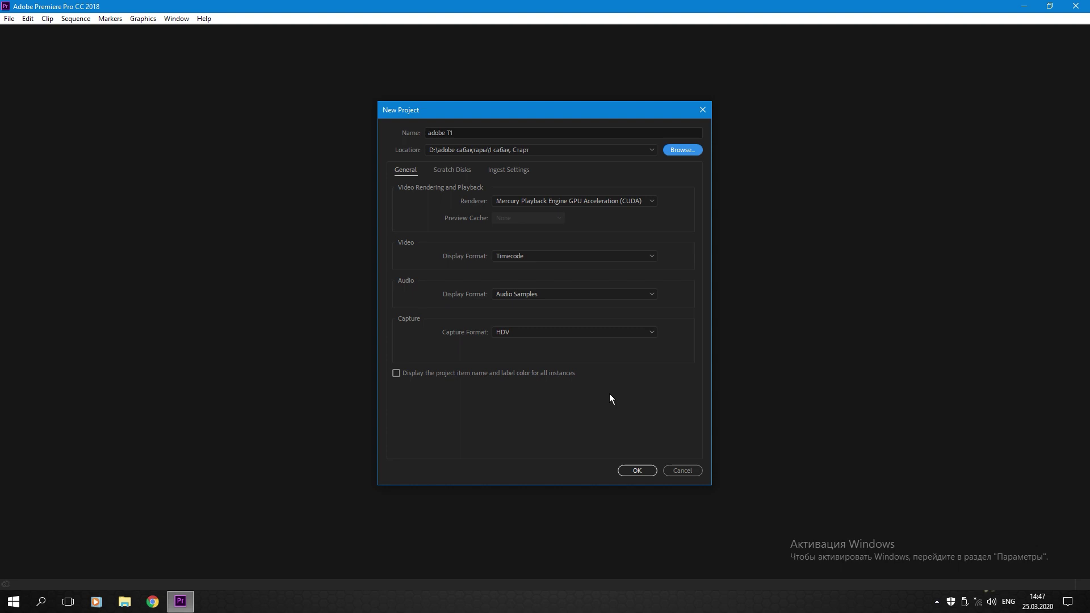
pyautogui.click(645, 471)
pyautogui.click(652, 321)
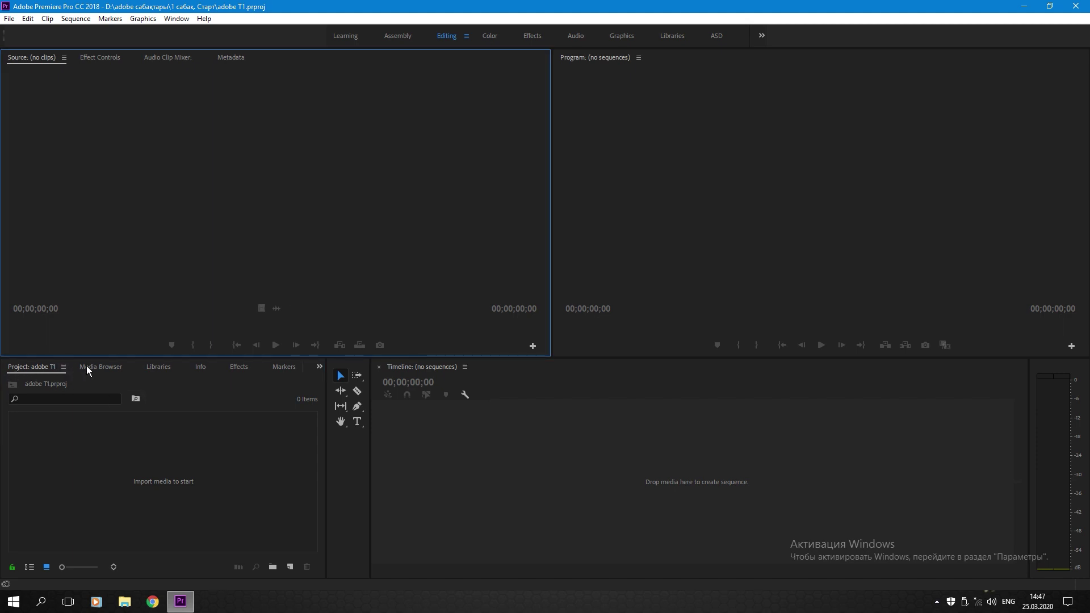
# - Dock the Project panel as a full-height column along the workspace's left edge and narrow it to about a quarter of the width
pyautogui.click(12, 370)
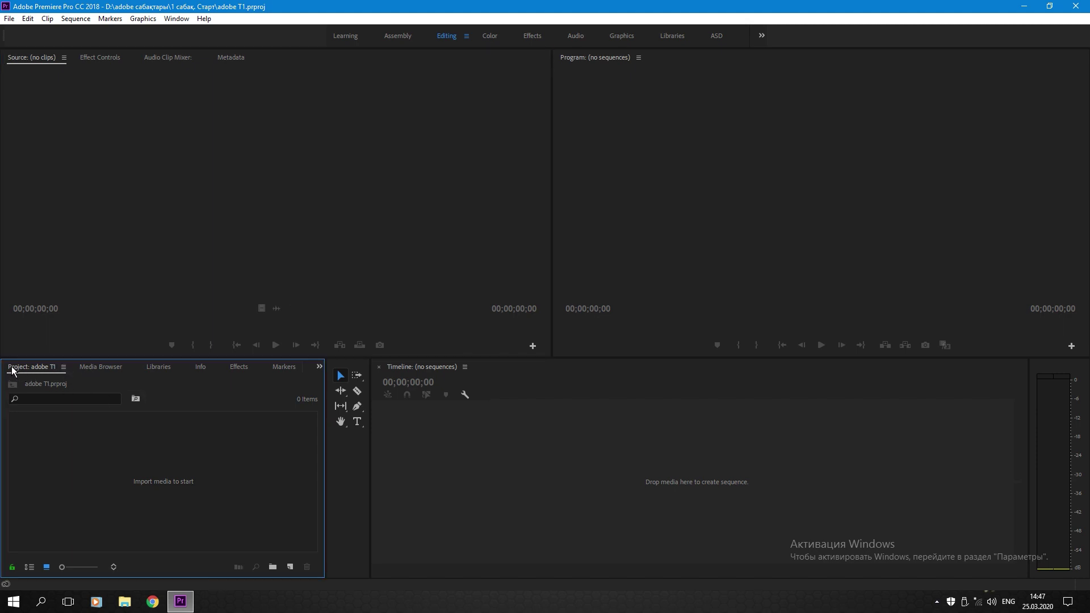
pyautogui.moveTo(12, 370); pyautogui.dragTo(2, 257)
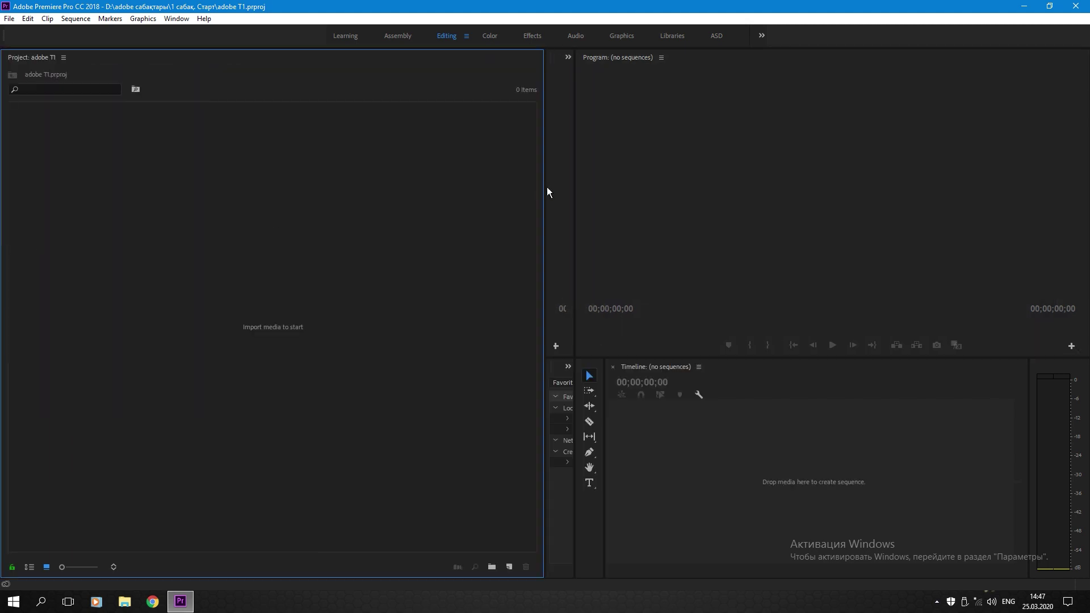
pyautogui.moveTo(547, 187); pyautogui.dragTo(264, 203)
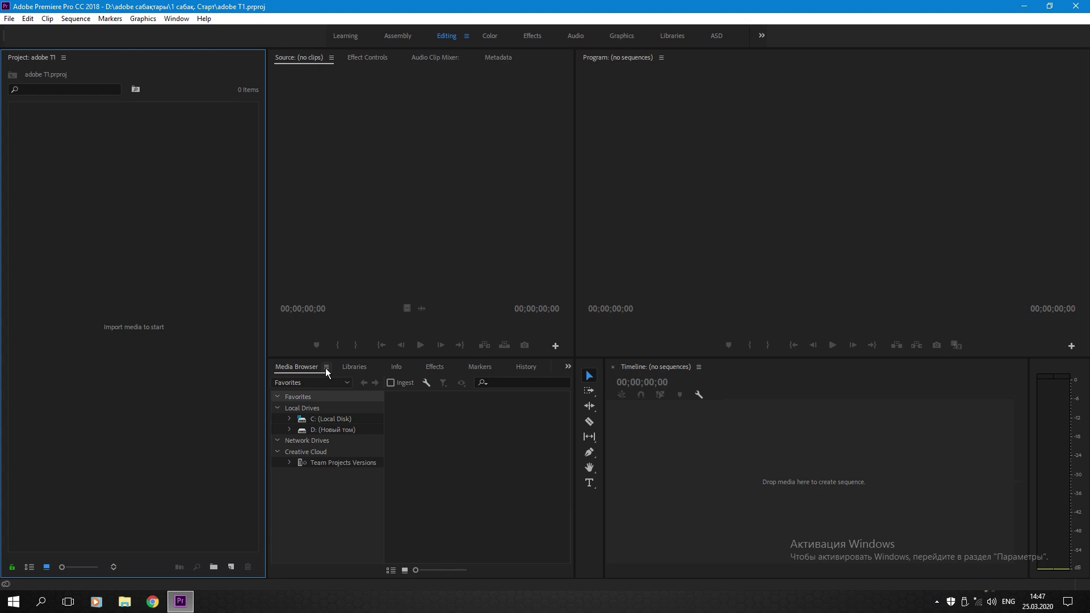
# - Close the Media Browser, Libraries, Markers and History panels, keeping Effects in the group
pyautogui.click(327, 368)
pyautogui.click(347, 372)
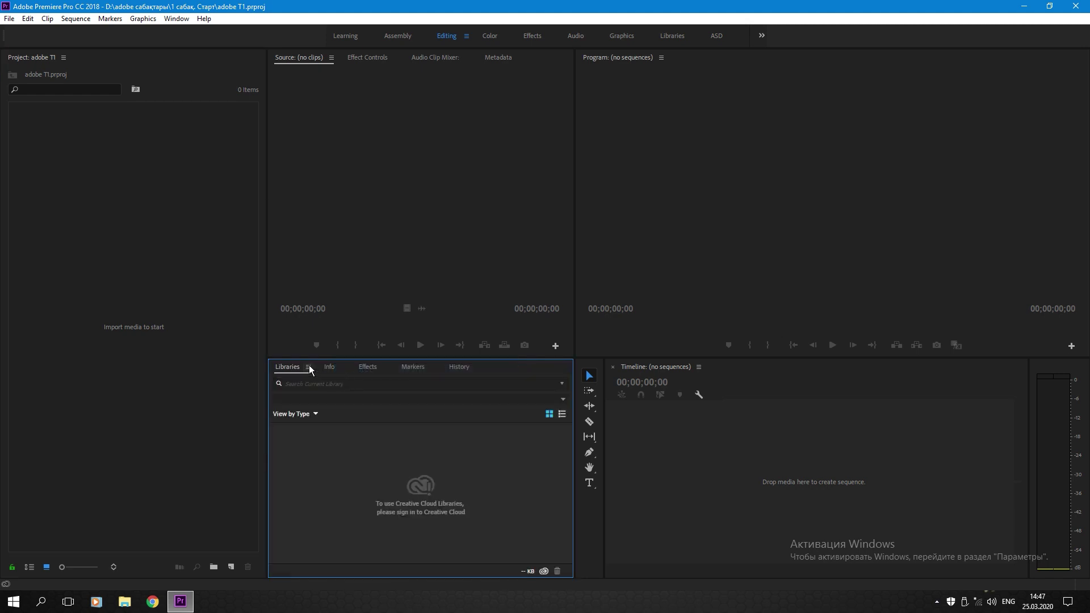
pyautogui.click(309, 367)
pyautogui.click(319, 369)
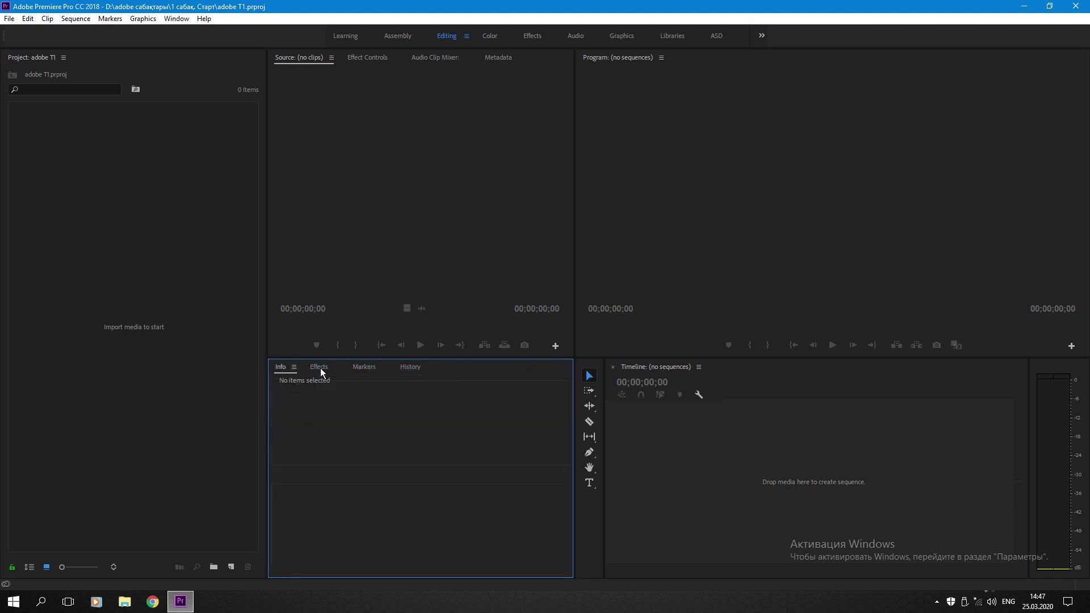
pyautogui.click(362, 368)
pyautogui.click(383, 367)
pyautogui.click(397, 370)
pyautogui.click(382, 368)
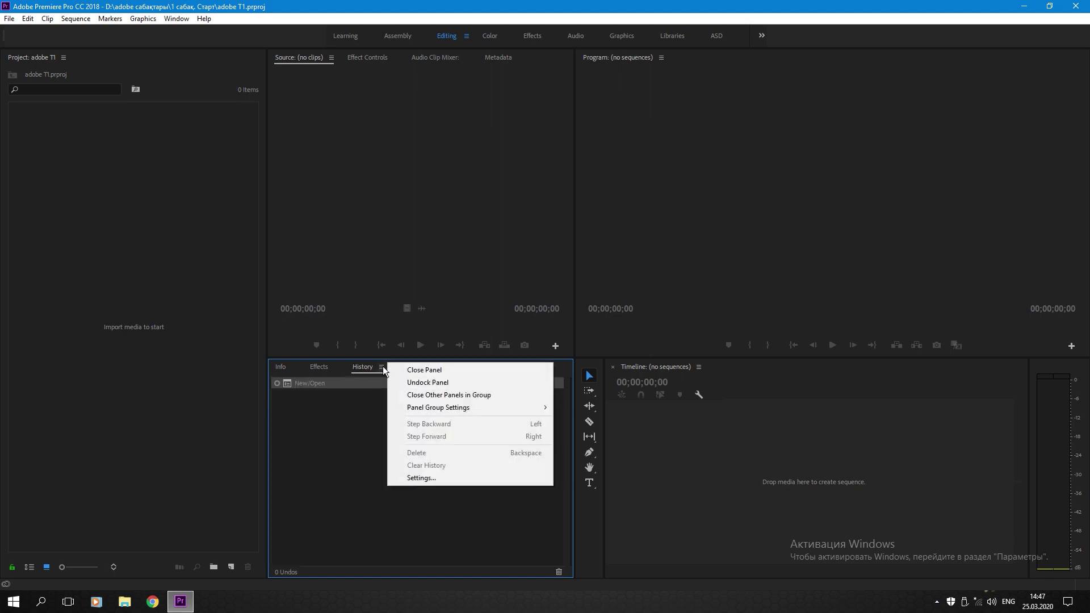
pyautogui.click(397, 370)
# - Widen the Timeline by narrowing the Effects panel group and the audio meters
pyautogui.moveTo(605, 387); pyautogui.dragTo(349, 387)
pyautogui.click(414, 260)
pyautogui.click(682, 244)
pyautogui.click(519, 441)
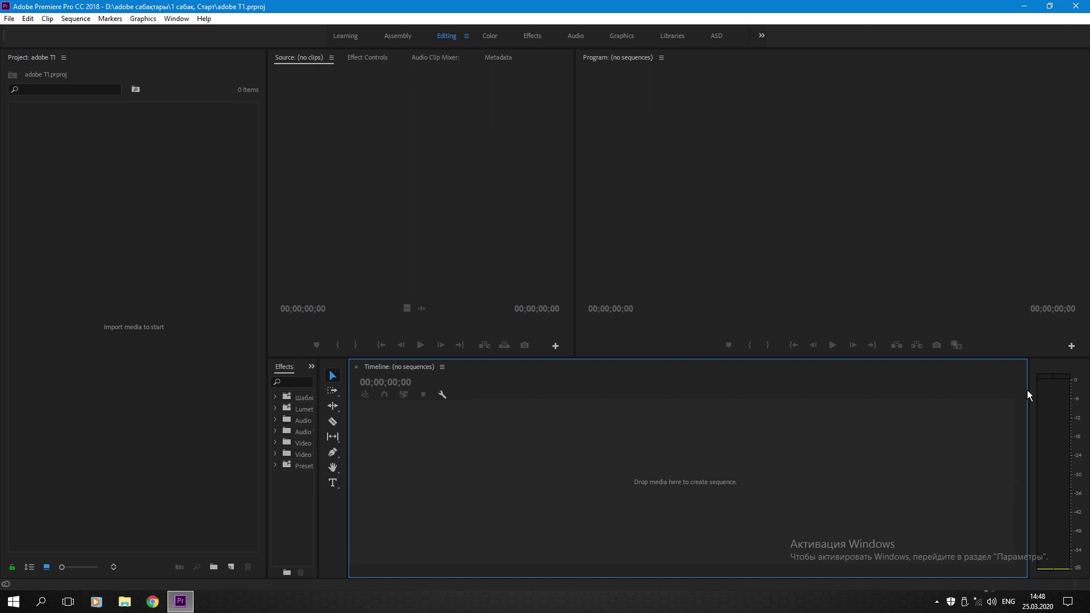
pyautogui.moveTo(1027, 390); pyautogui.dragTo(1058, 390)
pyautogui.click(795, 270)
pyautogui.click(201, 192)
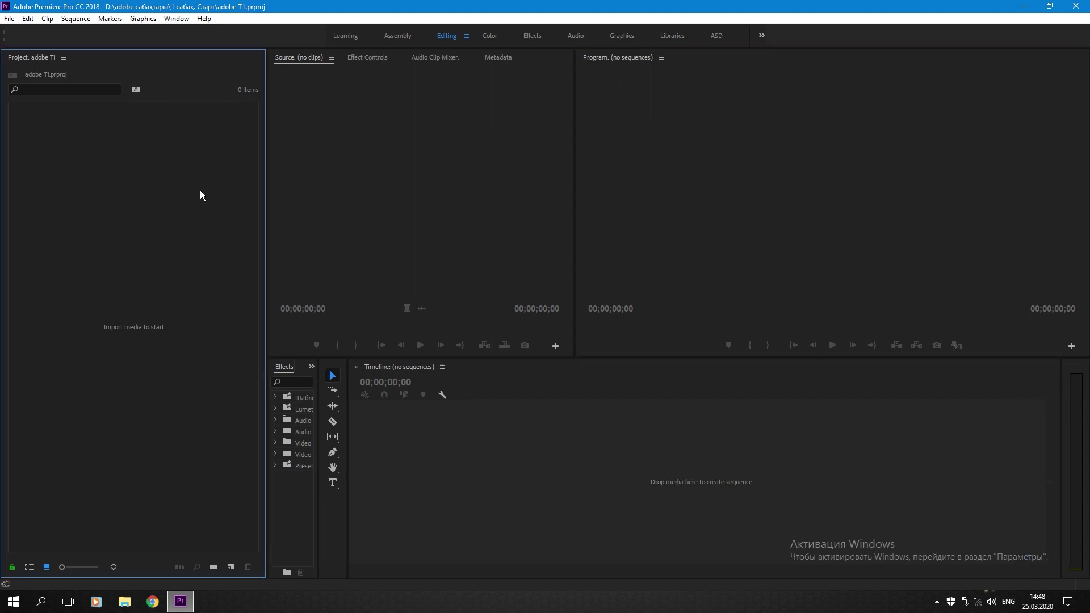
# - Switch to File Explorer and open folder "1" inside "adobe сабақтары\1 сабақ, Старт" on drive D
pyautogui.press('super+d')
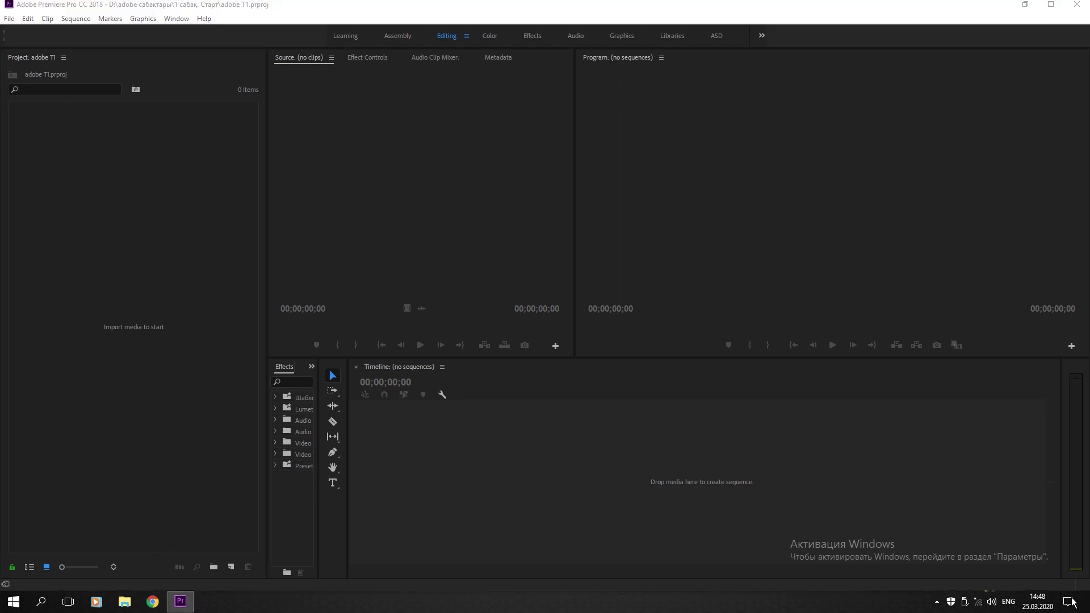
pyautogui.press('super+e')
pyautogui.doubleClick(355, 100)
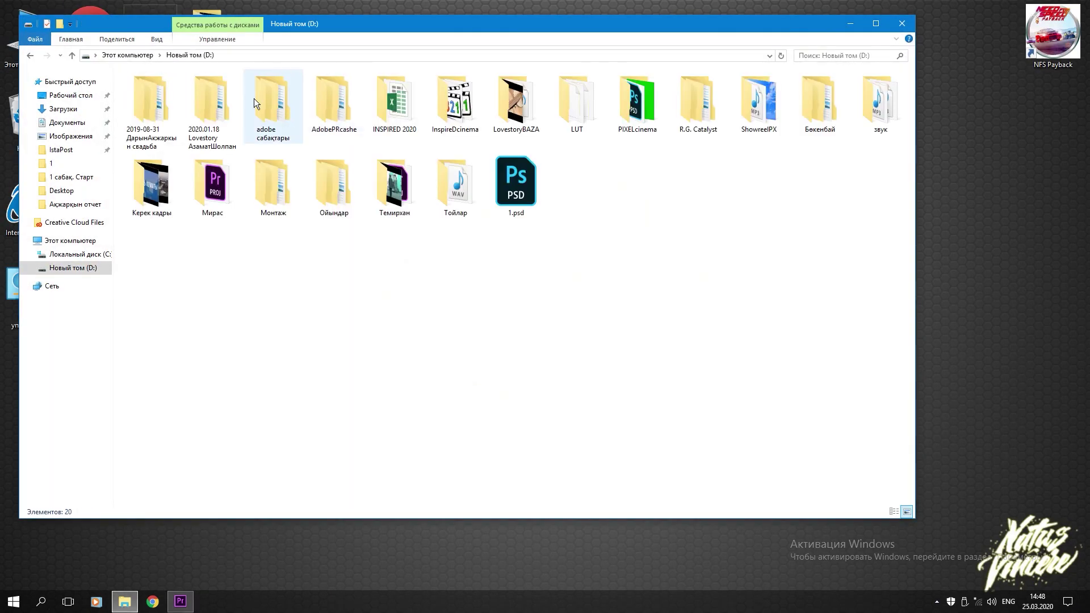
pyautogui.doubleClick(278, 112)
pyautogui.doubleClick(186, 89)
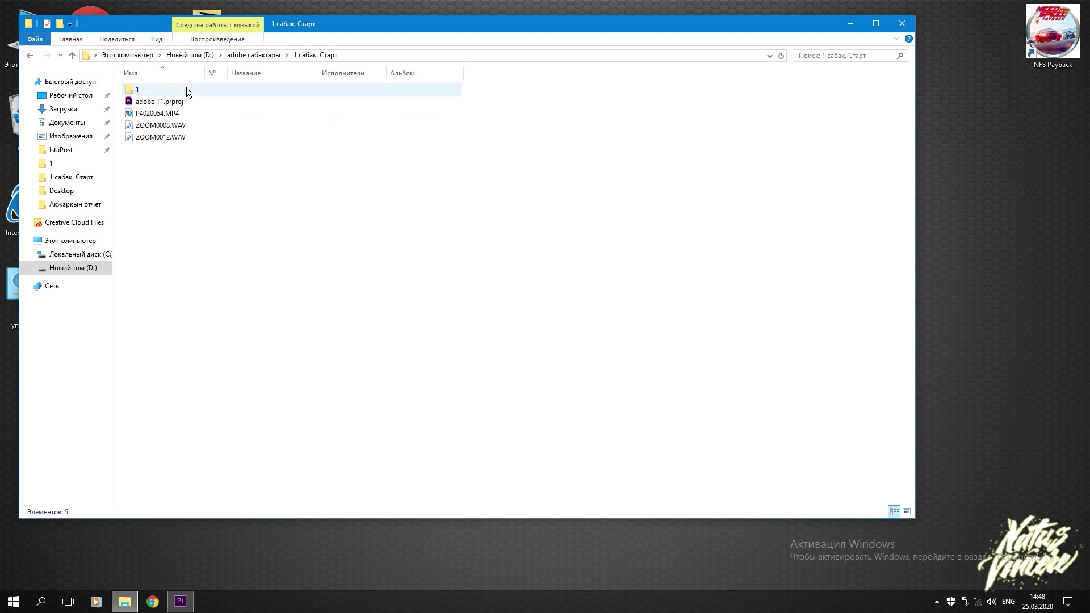
pyautogui.doubleClick(152, 92)
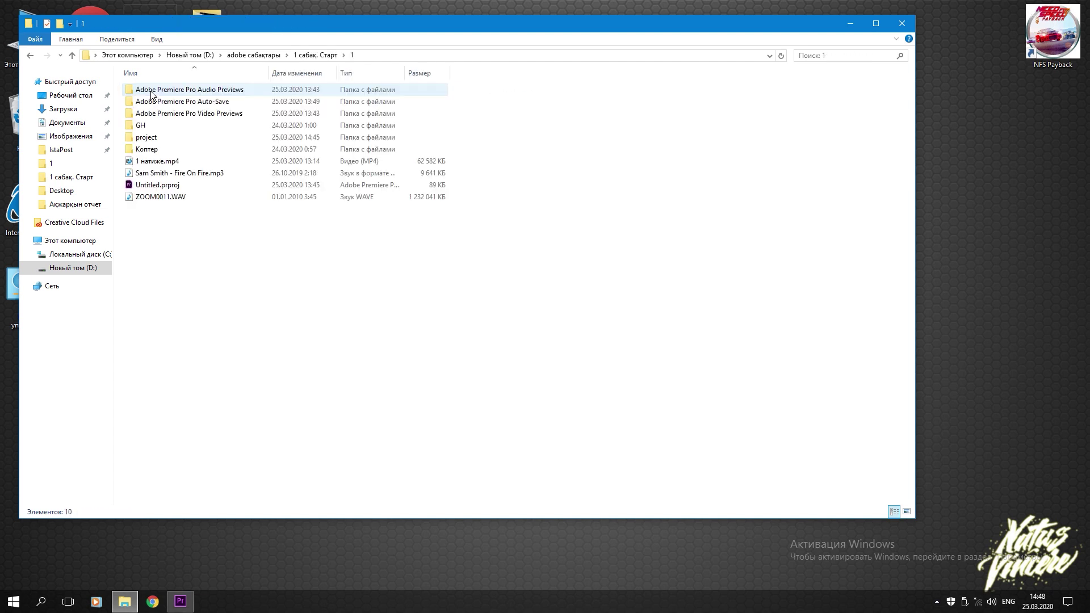
# - Import the "GH" and "Коптер" folders and "Sam Smith - Fire On Fire.mp3" into the Premiere Pro project
pyautogui.click(156, 126)
pyautogui.keyDown('ctrl'); pyautogui.click(149, 149); pyautogui.keyUp('ctrl')
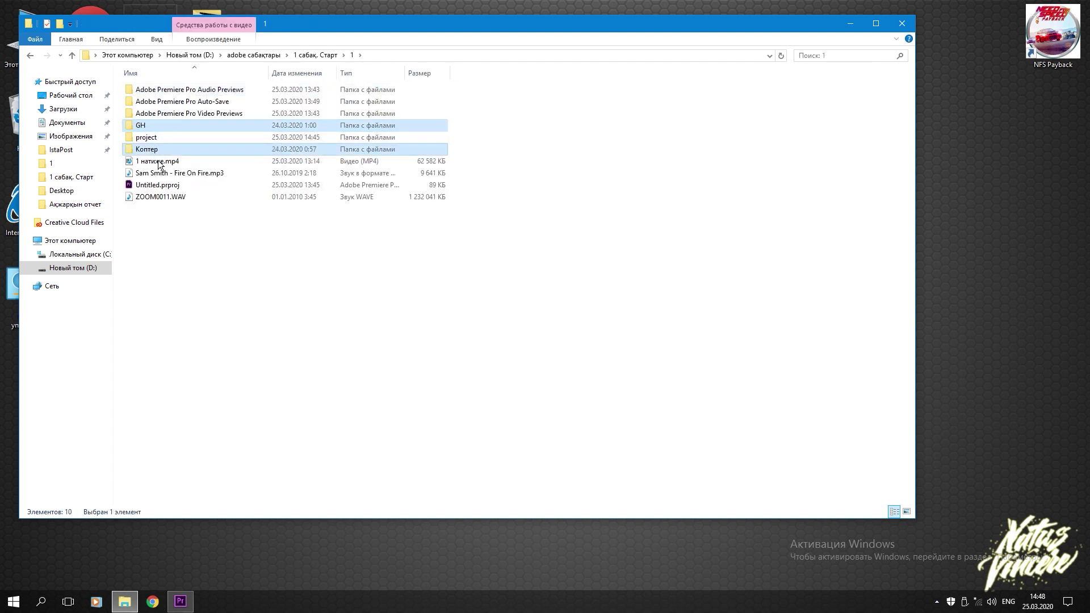
pyautogui.keyDown('ctrl'); pyautogui.click(145, 178); pyautogui.keyUp('ctrl')
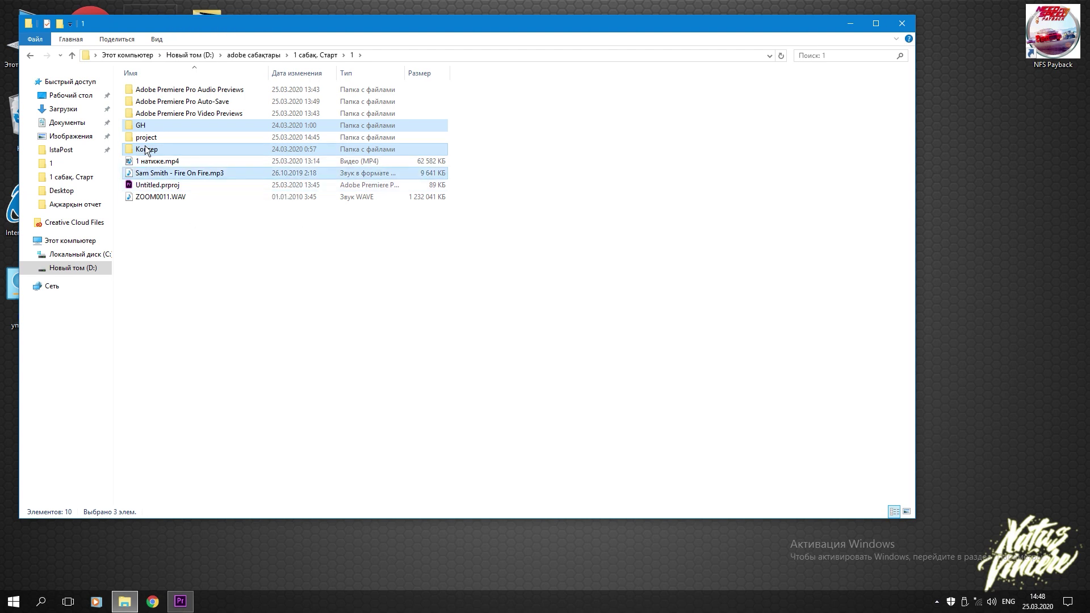
pyautogui.moveTo(155, 171); pyautogui.dragTo(157, 245)
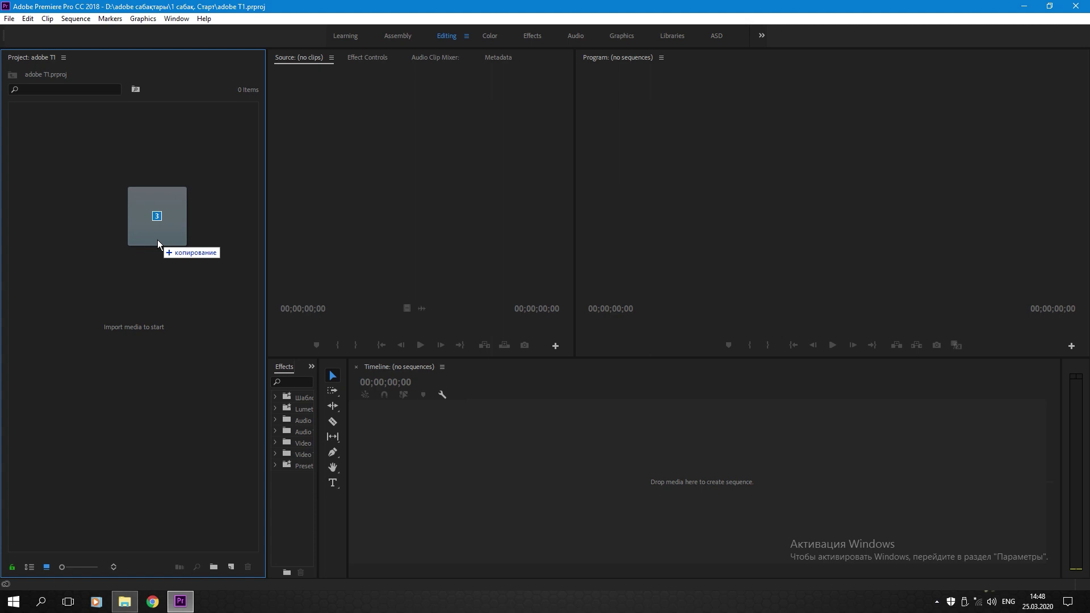
pyautogui.moveTo(158, 241); pyautogui.dragTo(158, 240)
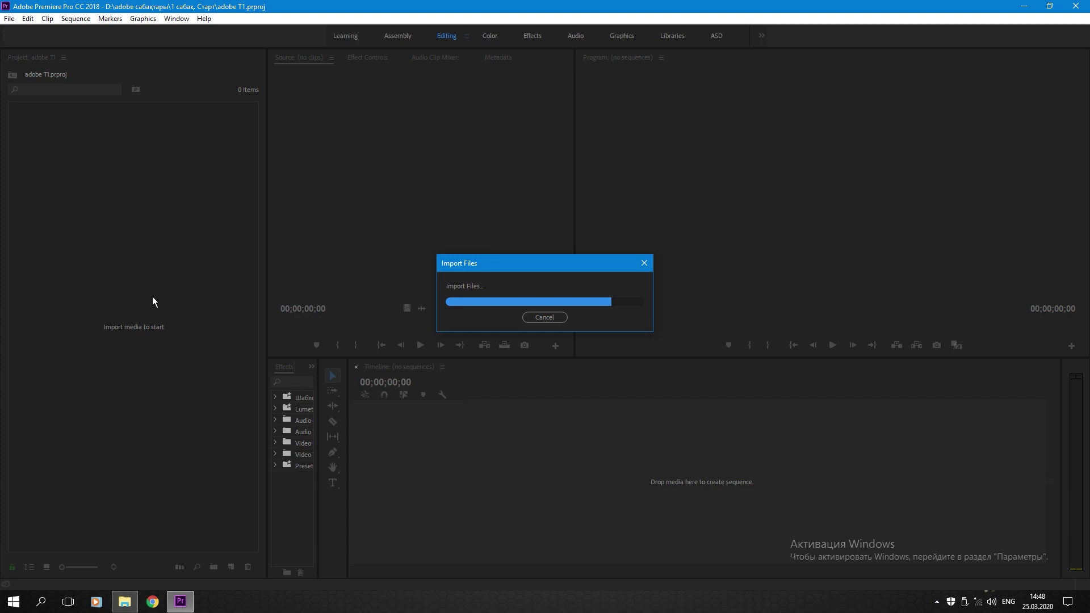
pyautogui.click(146, 258)
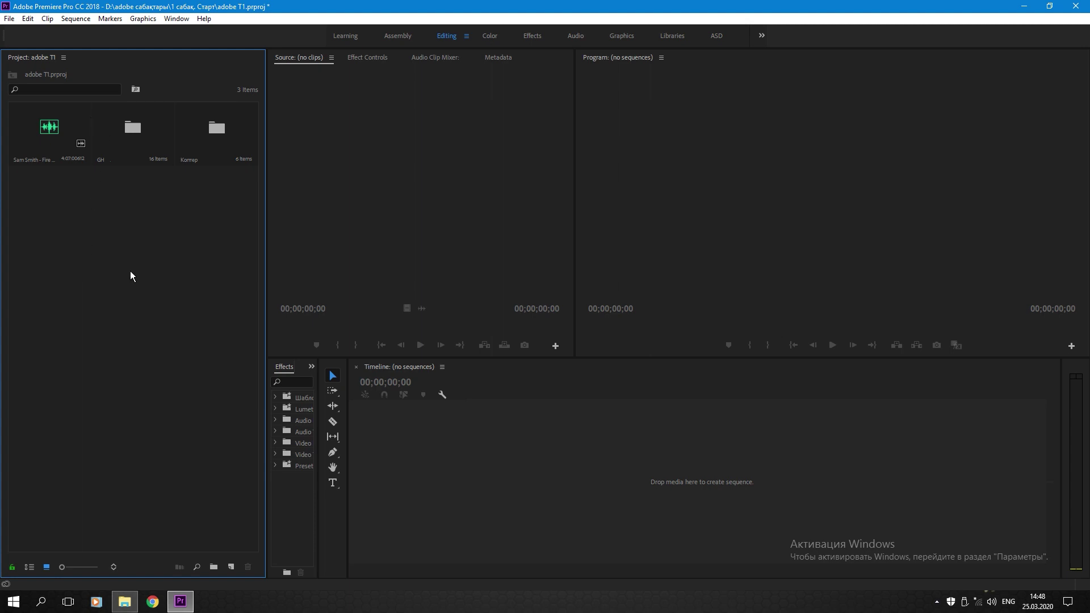
# - Create a new sequence from the Digital SLR 1080p preset DSLR 1080p25
pyautogui.hotkey('ctrl', 'n')
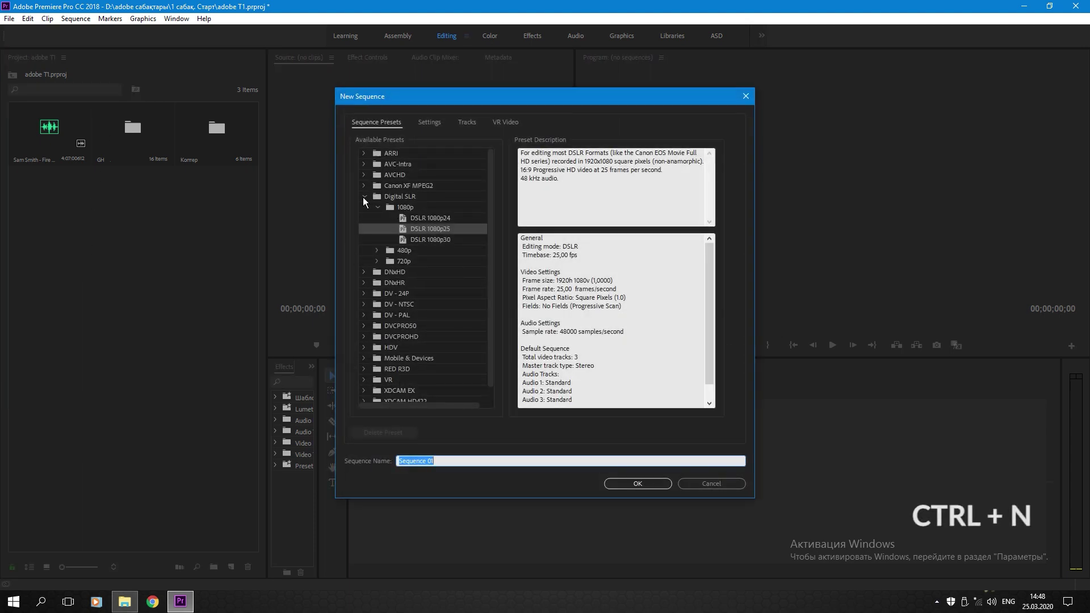
pyautogui.click(364, 197)
pyautogui.click(403, 197)
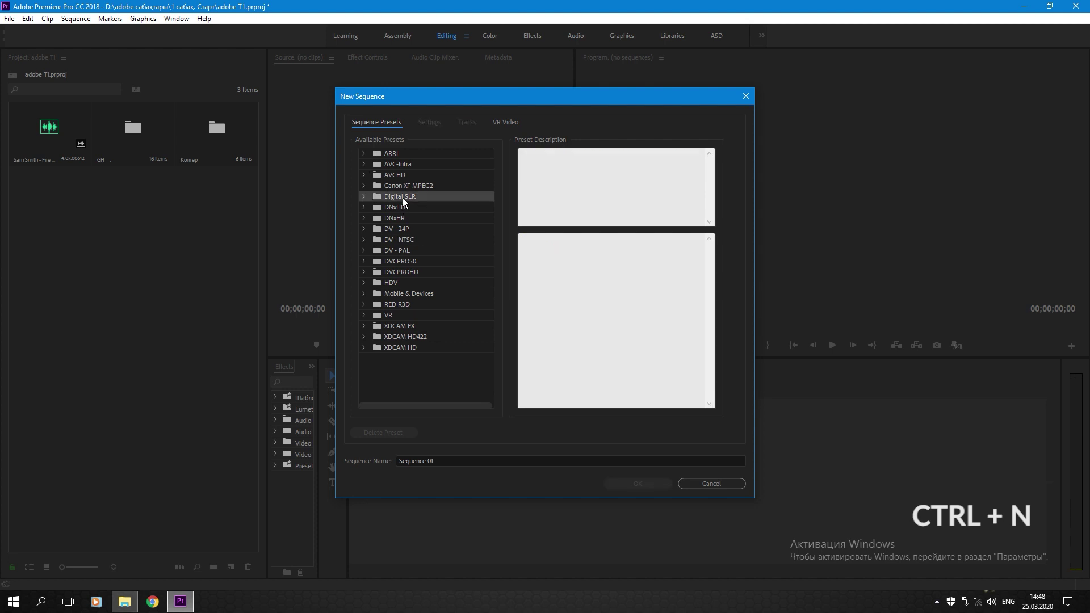
pyautogui.click(364, 196)
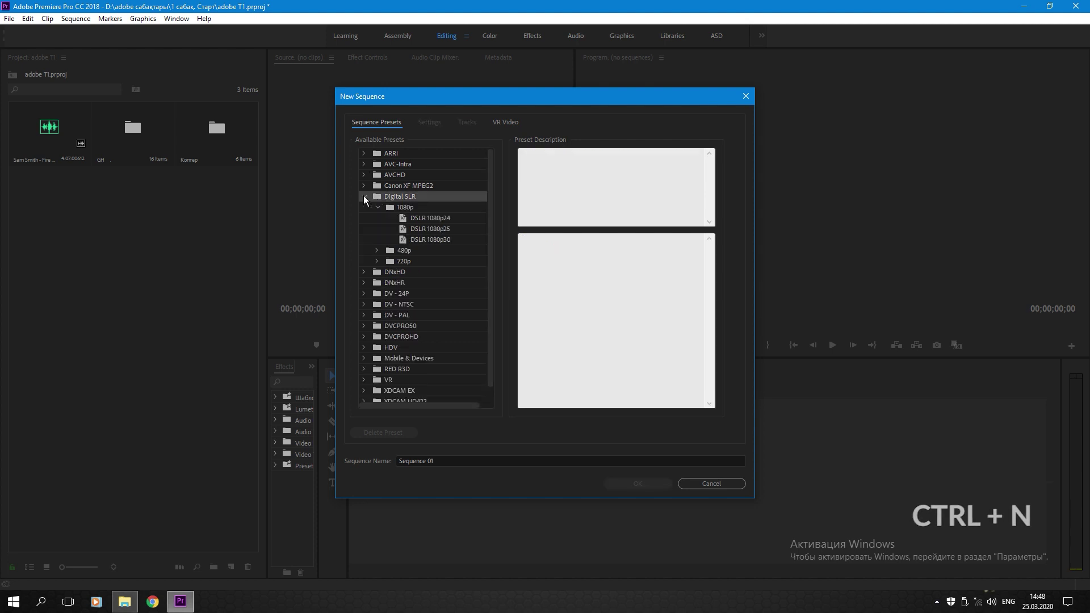
pyautogui.click(401, 209)
pyautogui.click(433, 230)
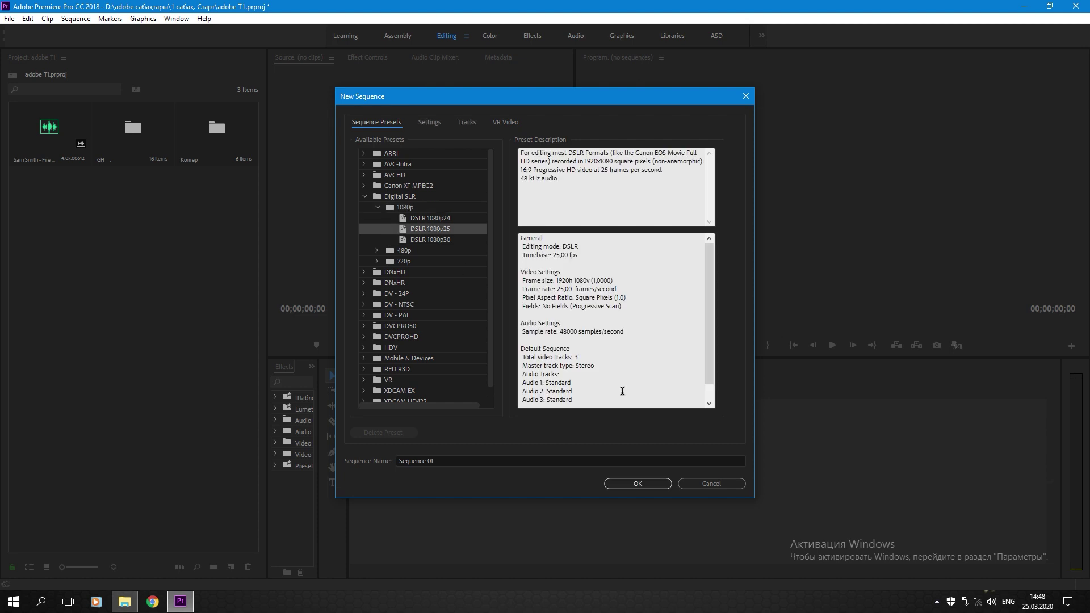
pyautogui.click(638, 483)
# - Move the playhead to 00:02:00:01 and place the Sam Smith song there on audio track A1
pyautogui.scroll(2, 602, 443)
pyautogui.click(610, 394)
pyautogui.click(129, 231)
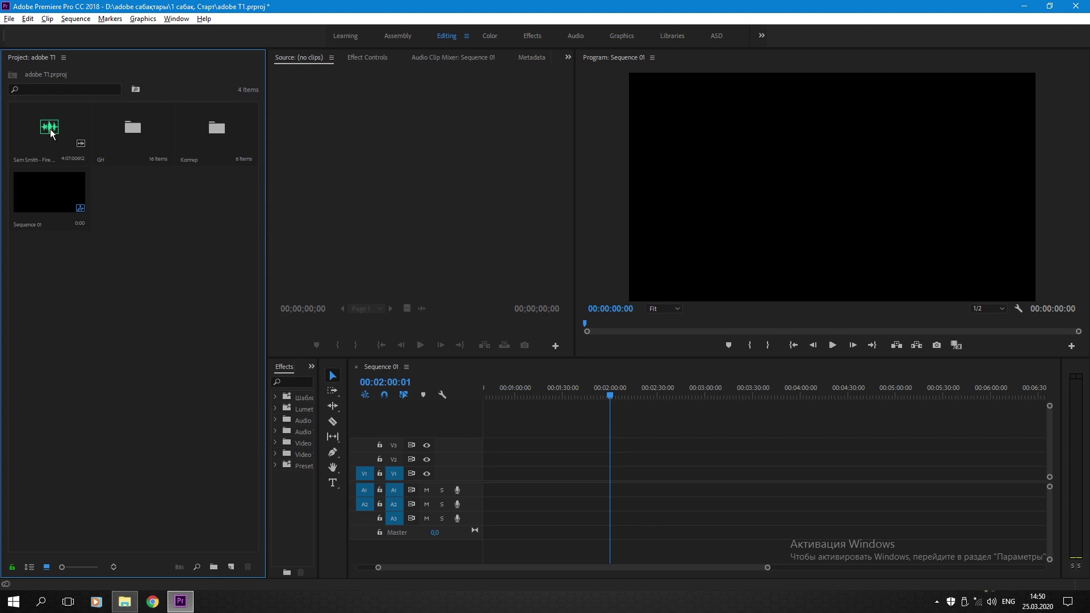
pyautogui.moveTo(51, 134); pyautogui.dragTo(613, 489)
# - Expand the height of audio track A1 to show the song's waveform
pyautogui.press('=')
pyautogui.press('=')
pyautogui.press('=')
pyautogui.doubleClick(469, 487)
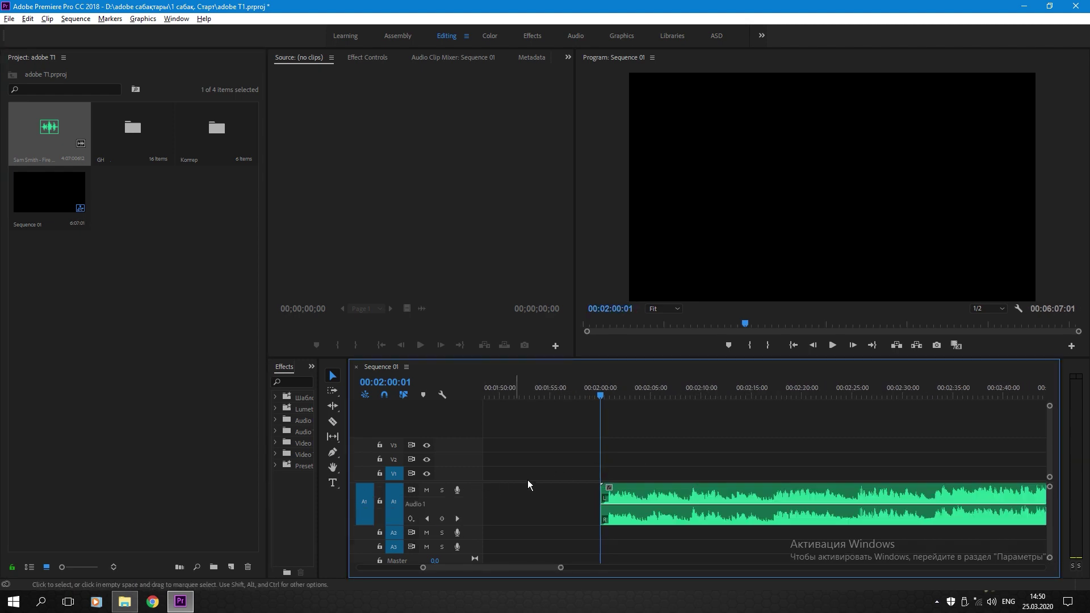
# - Examine the song clip on the timeline at different zoom levels, ending with the whole clip in view
pyautogui.press('-')
pyautogui.press('-')
pyautogui.press('-')
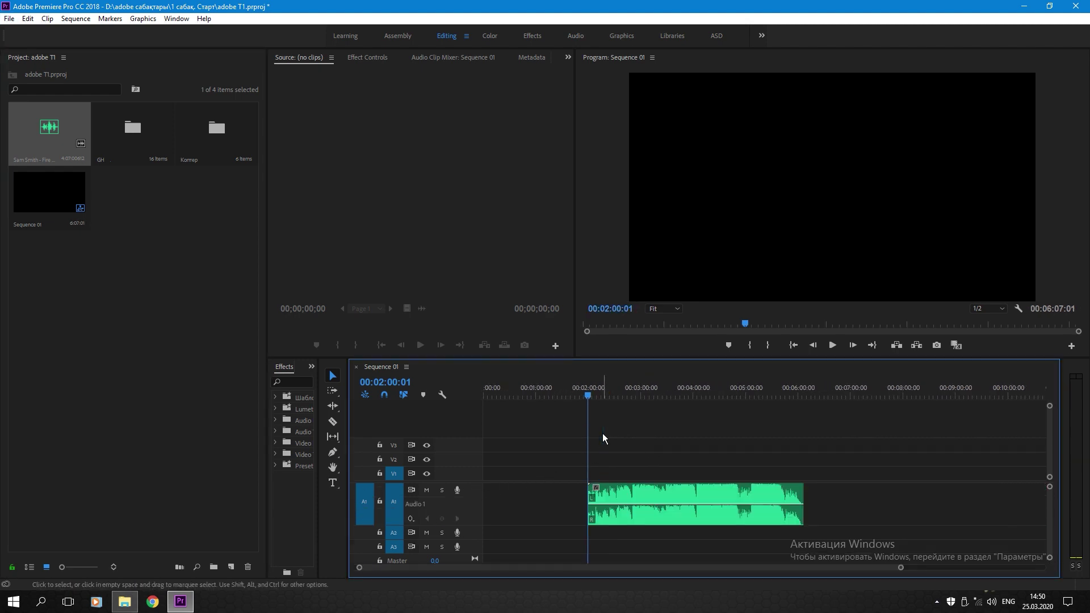
pyautogui.press('-')
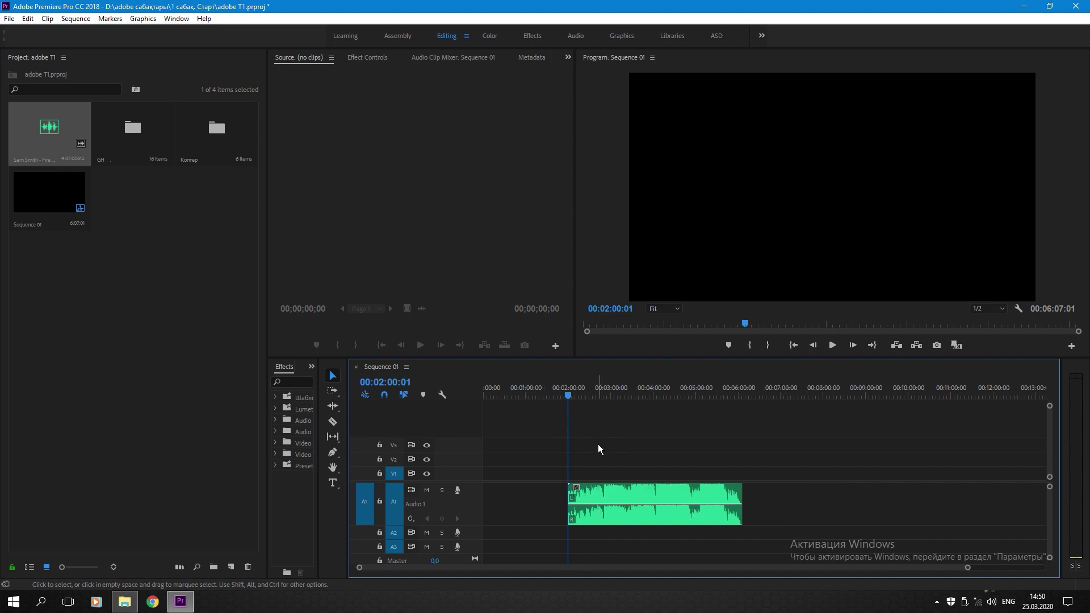
pyautogui.press('-')
pyautogui.press('=')
pyautogui.press('=')
pyautogui.press('=')
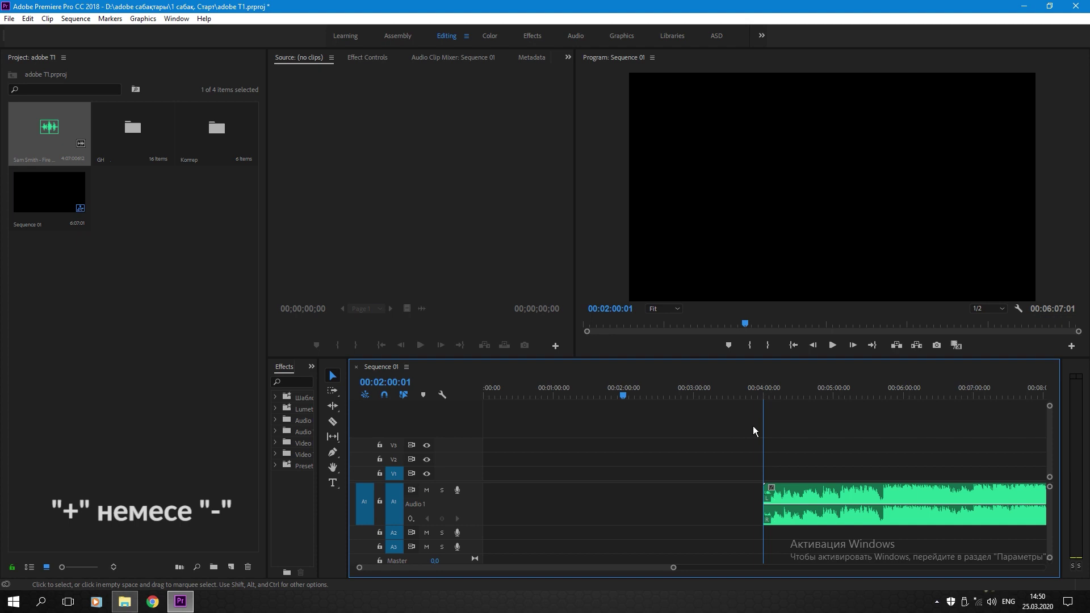
pyautogui.press('-')
pyautogui.press('-')
pyautogui.press('=')
pyautogui.press('=')
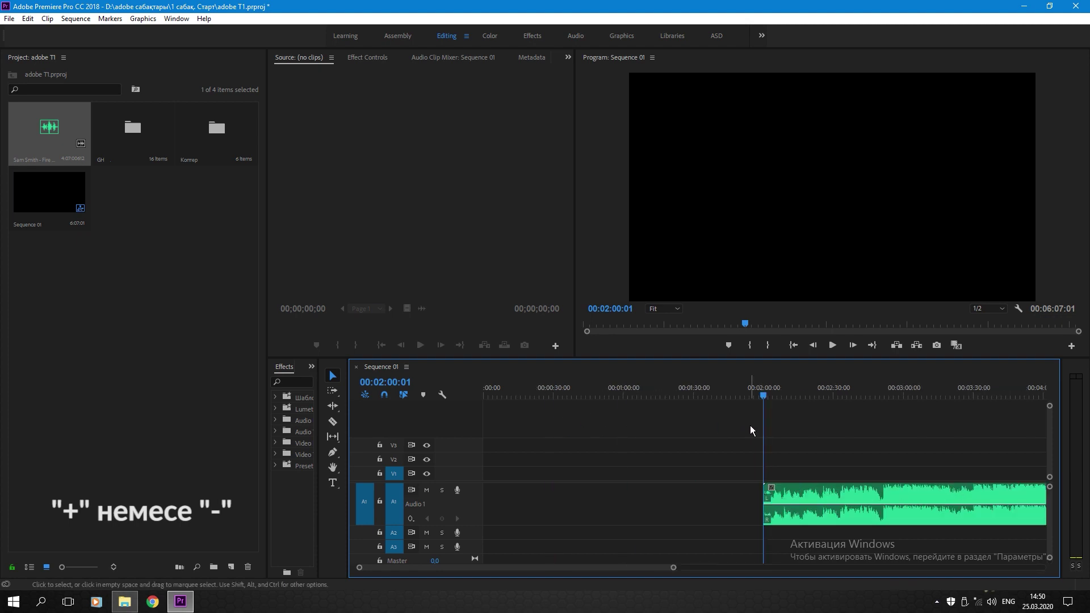
pyautogui.press('-')
pyautogui.press('-')
pyautogui.press('-')
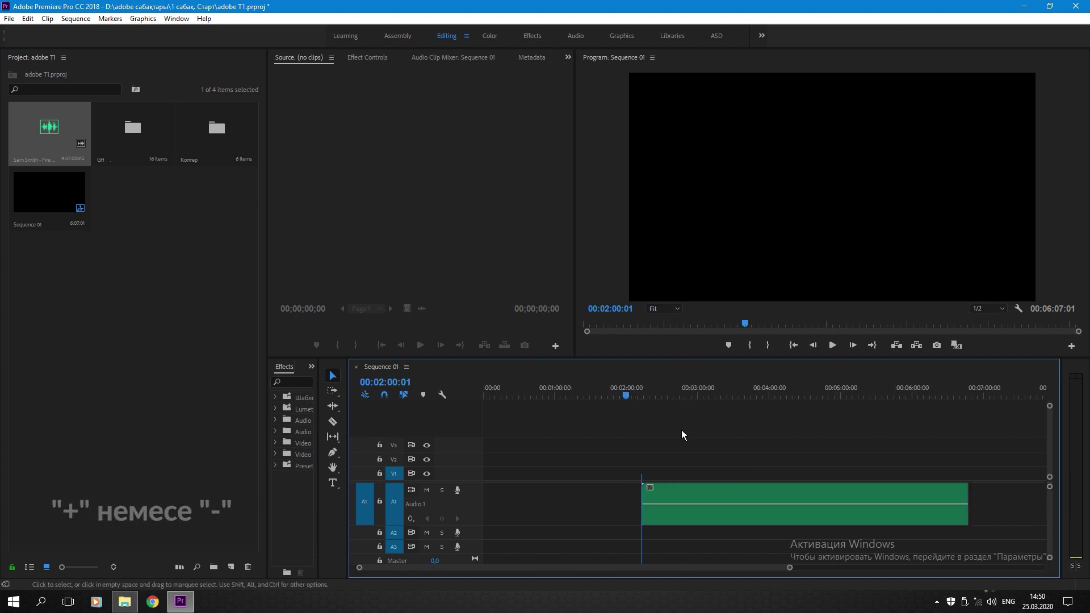
pyautogui.press('=')
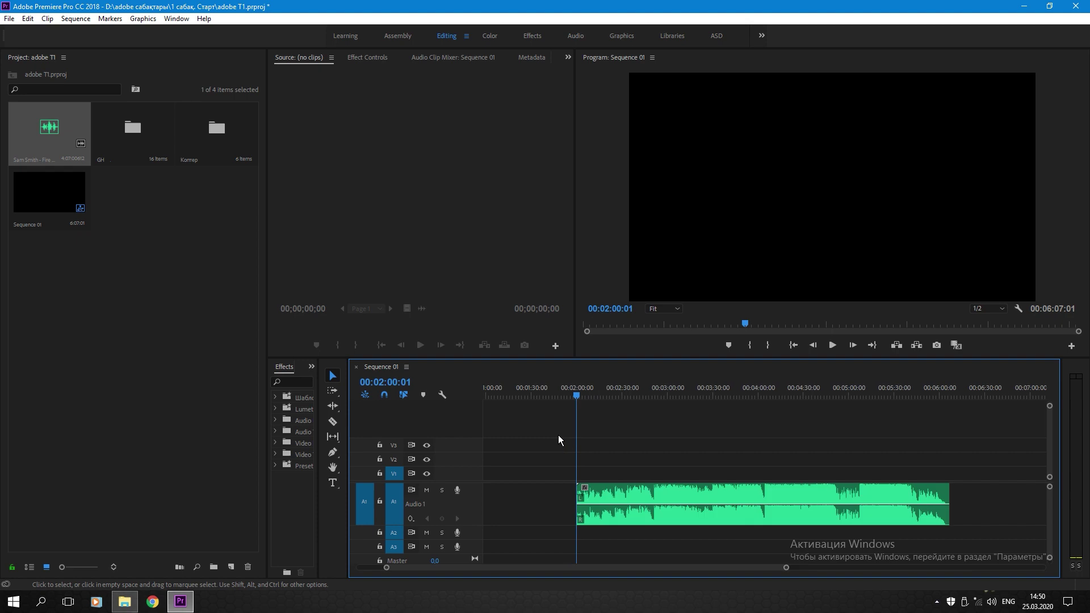
pyautogui.press('-')
pyautogui.press('-')
pyautogui.press('-')
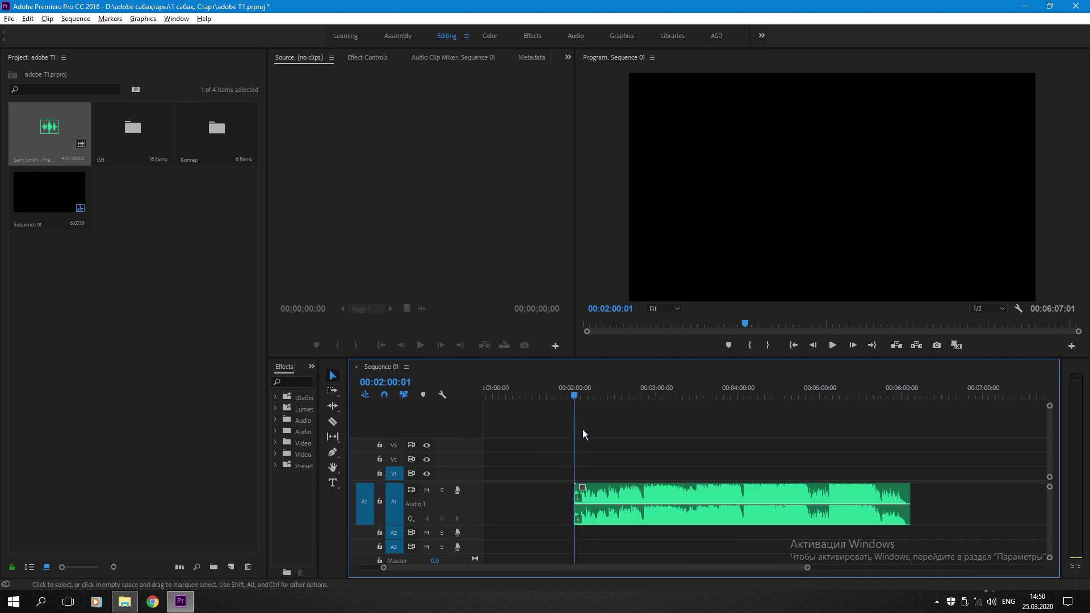
# - Mark an In point at the song's start, 00:02:00:01, and an Out point at the end of the song clip
pyautogui.press('=')
pyautogui.press('=')
pyautogui.press('-')
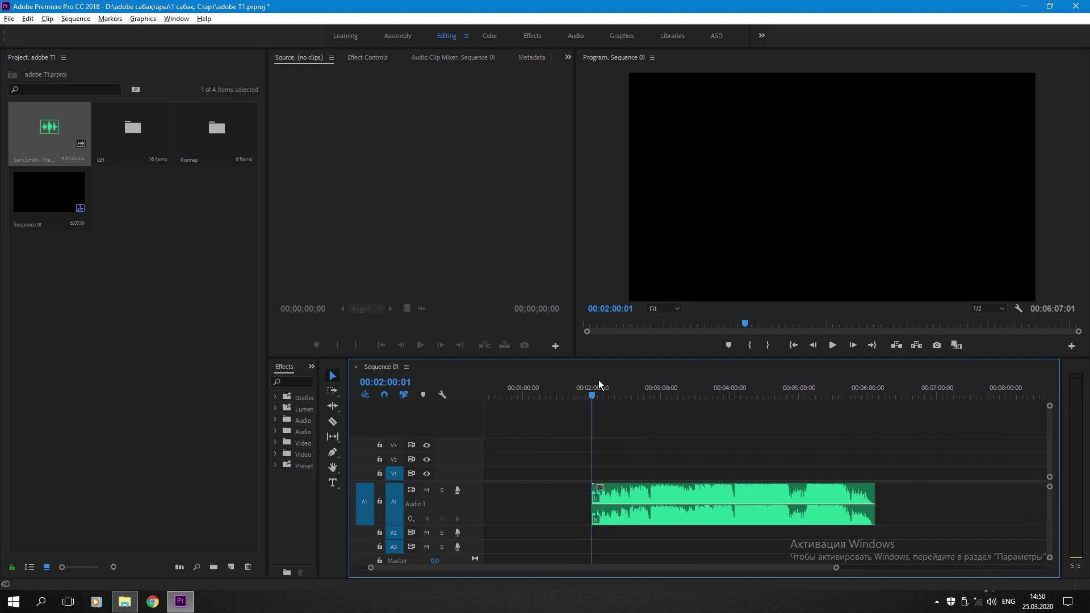
pyautogui.press('i')
pyautogui.moveTo(633, 399); pyautogui.dragTo(872, 401)
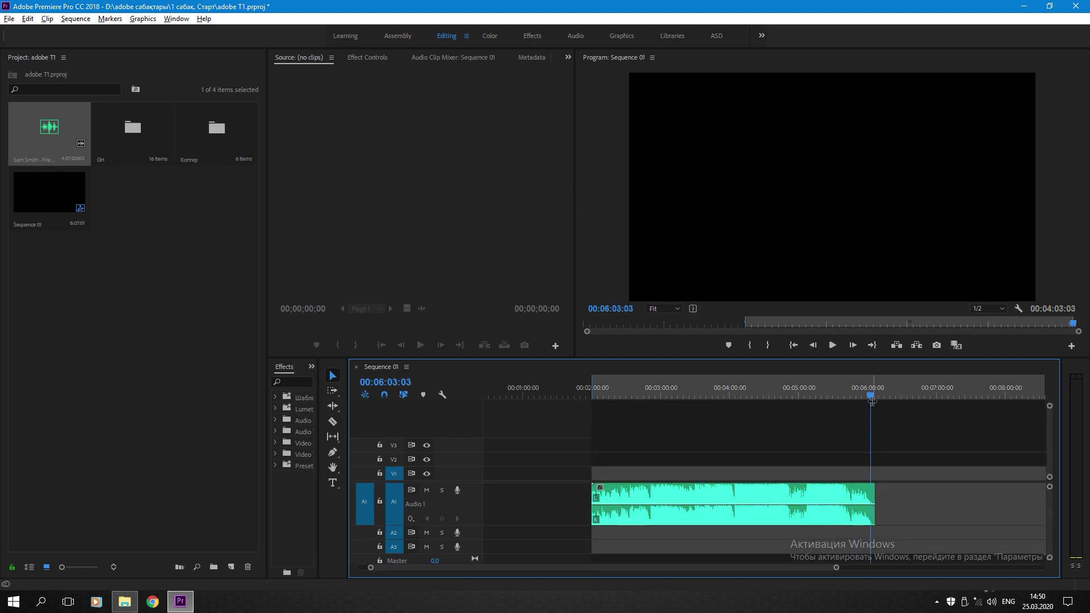
pyautogui.press('o')
pyautogui.press('=')
pyautogui.click(858, 391)
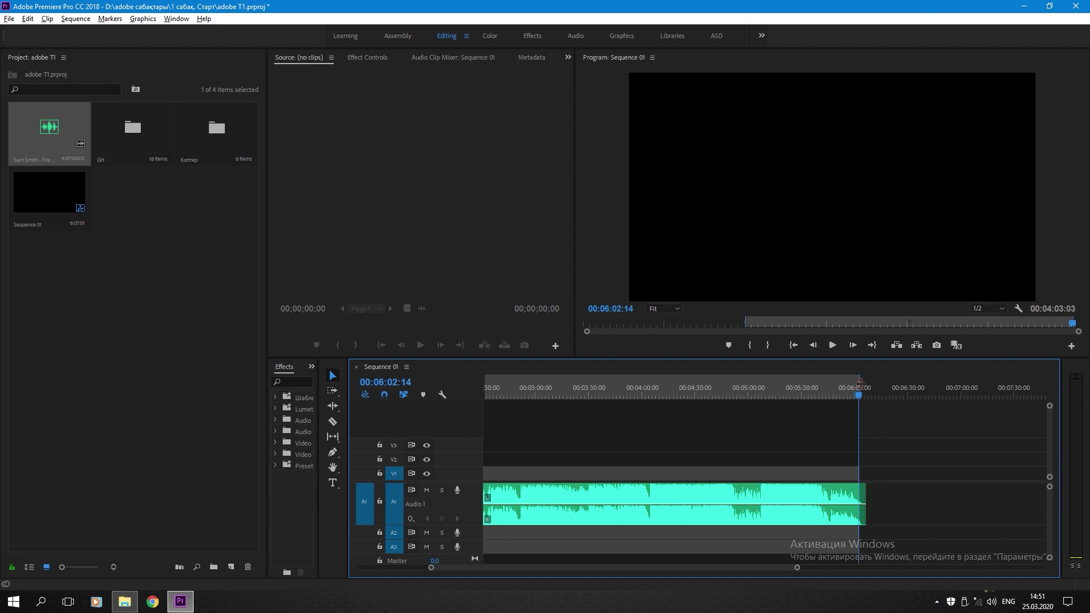
pyautogui.press('-')
pyautogui.click(635, 391)
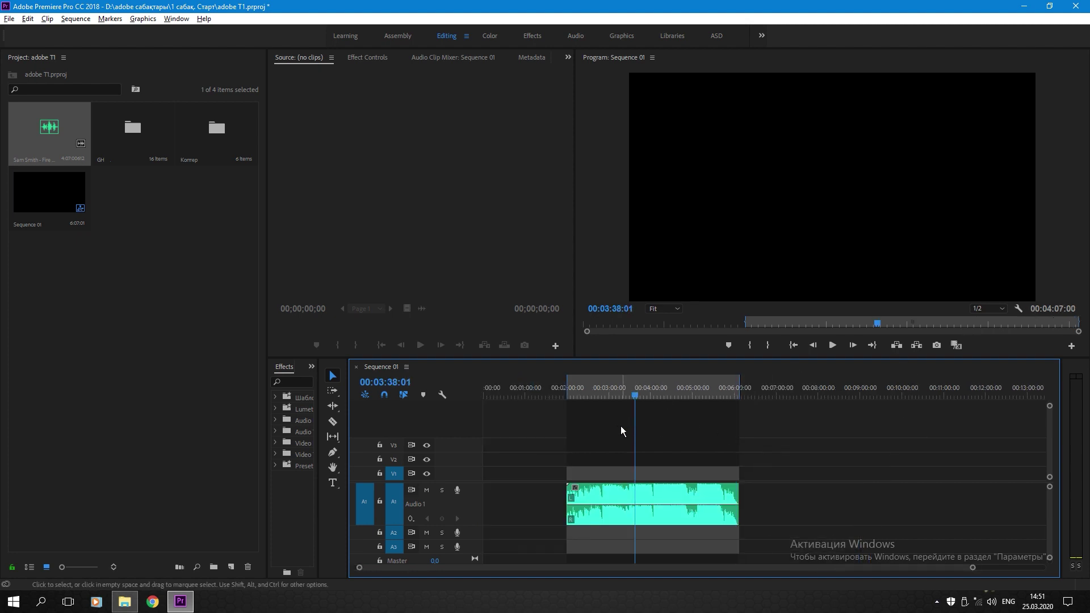
# - Save the project
pyautogui.scroll(3, 559, 431)
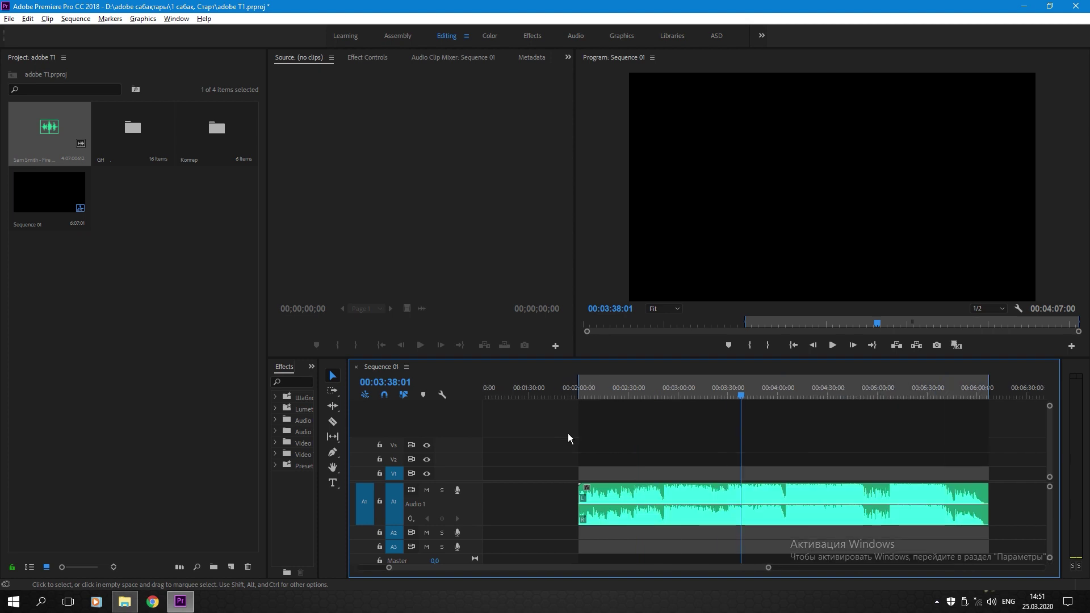
pyautogui.scroll(1, 598, 434)
pyautogui.scroll(-2, 587, 435)
pyautogui.hotkey('ctrl', 's')
# - Cut the song clip with the Razor tool at about 00:02:50, where the waveform dips, and return to the Selection tool
pyautogui.scroll(1, 587, 435)
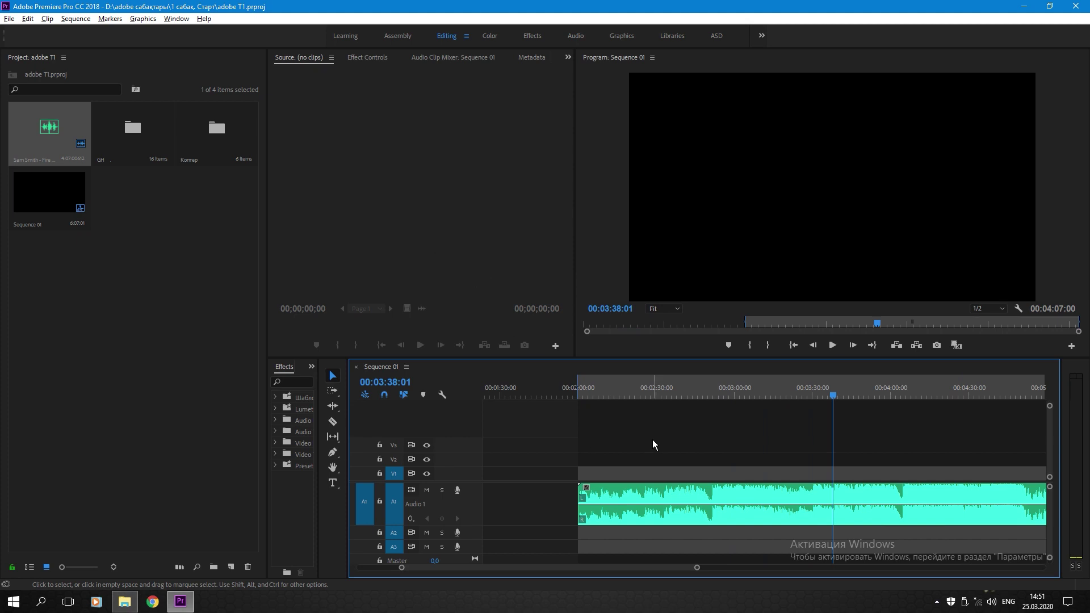
pyautogui.scroll(1, 616, 443)
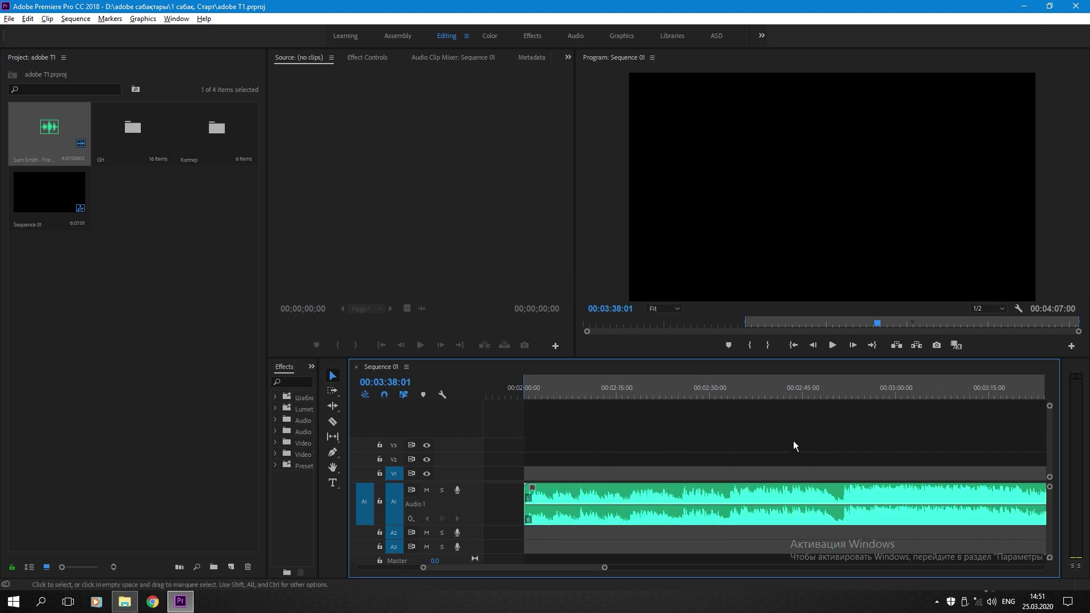
pyautogui.scroll(3, 867, 447)
pyautogui.press('c')
pyautogui.click(805, 500)
pyautogui.press('v')
pyautogui.click(833, 492)
pyautogui.click(779, 445)
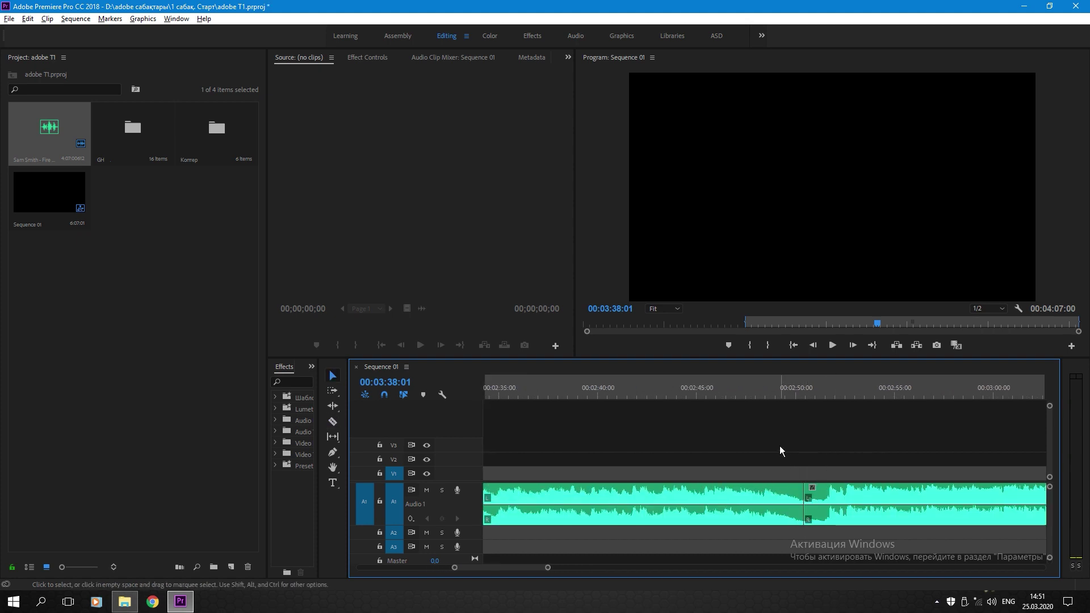
# - Make six more Razor cuts in the song between about 00:03:00 and 00:03:35, and return to the Selection tool
pyautogui.scroll(-2, 695, 428)
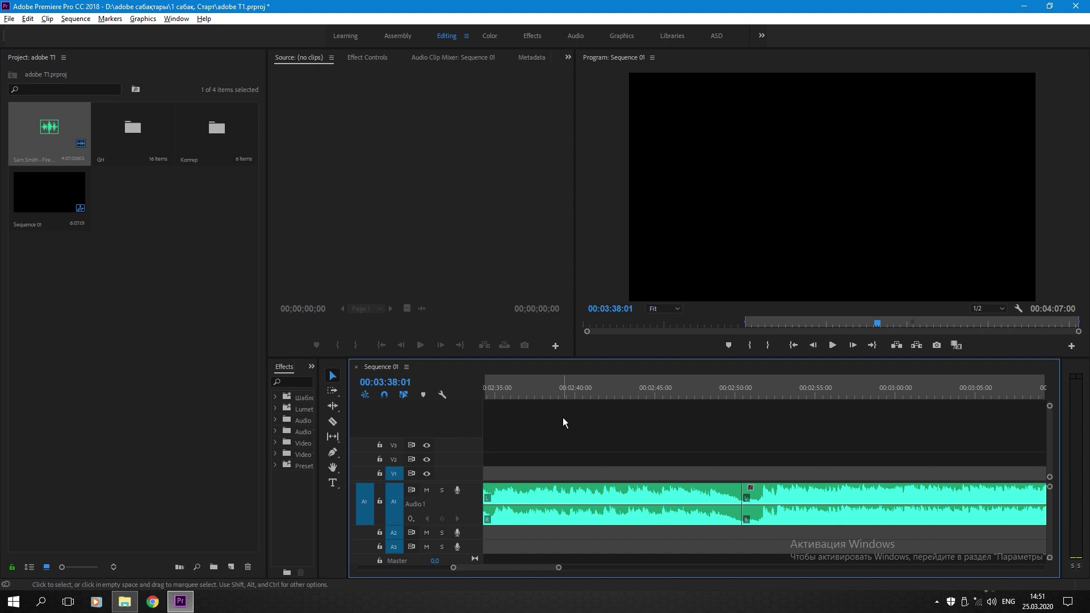
pyautogui.scroll(-2, 690, 432)
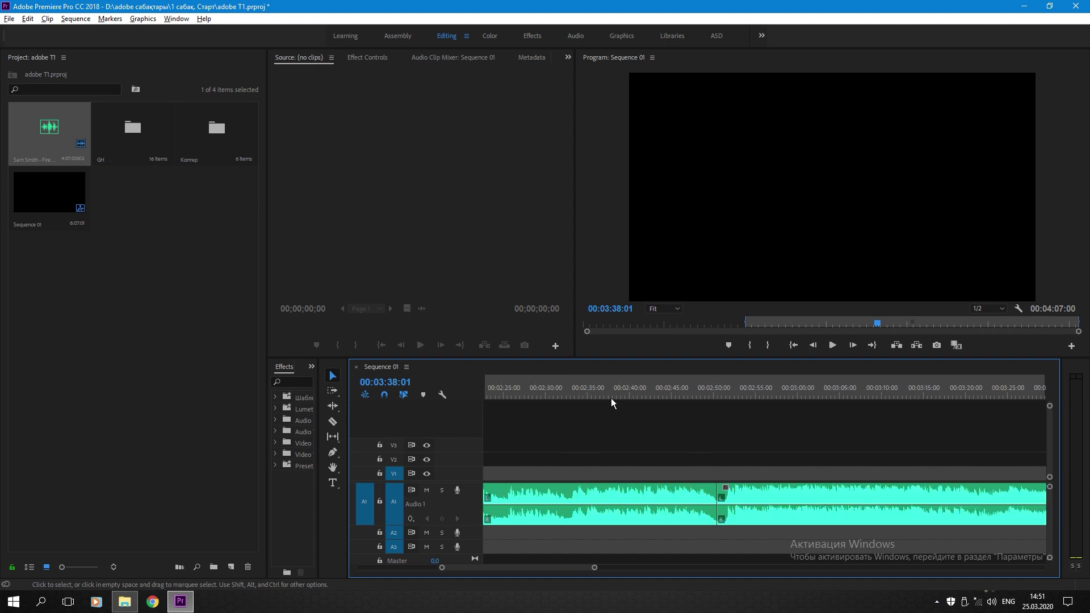
pyautogui.scroll(-3, 671, 448)
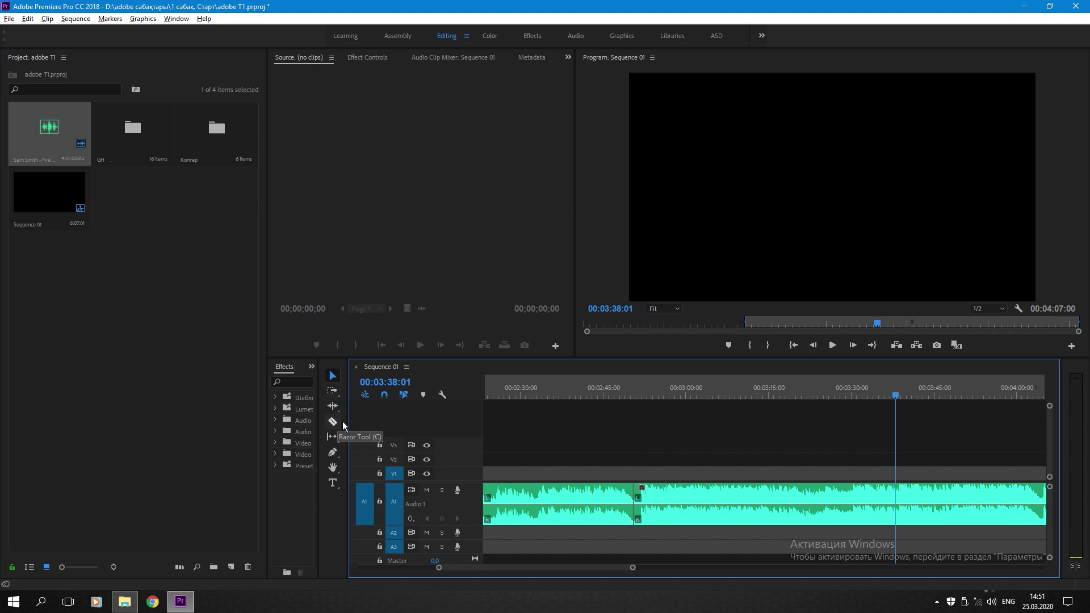
pyautogui.scroll(-4, 656, 441)
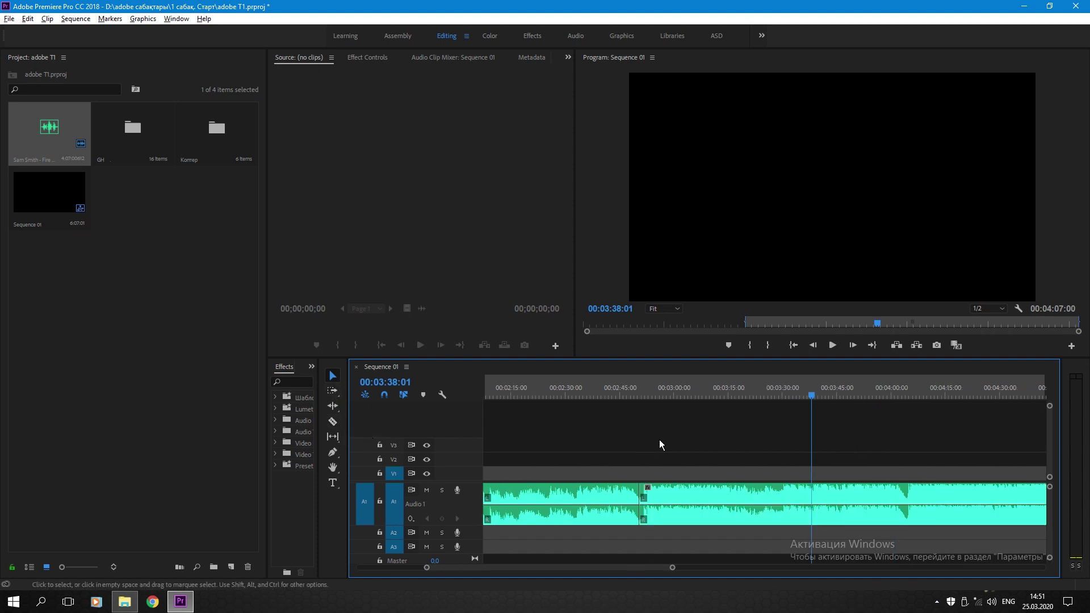
pyautogui.scroll(4, 694, 451)
pyautogui.press('c')
pyautogui.click(667, 494)
pyautogui.click(693, 494)
pyautogui.click(729, 494)
pyautogui.click(754, 493)
pyautogui.click(779, 494)
pyautogui.click(806, 494)
pyautogui.press('v')
# - Delete all song pieces after the cut at about 00:02:50, keeping only the first part on A1
pyautogui.click(678, 491)
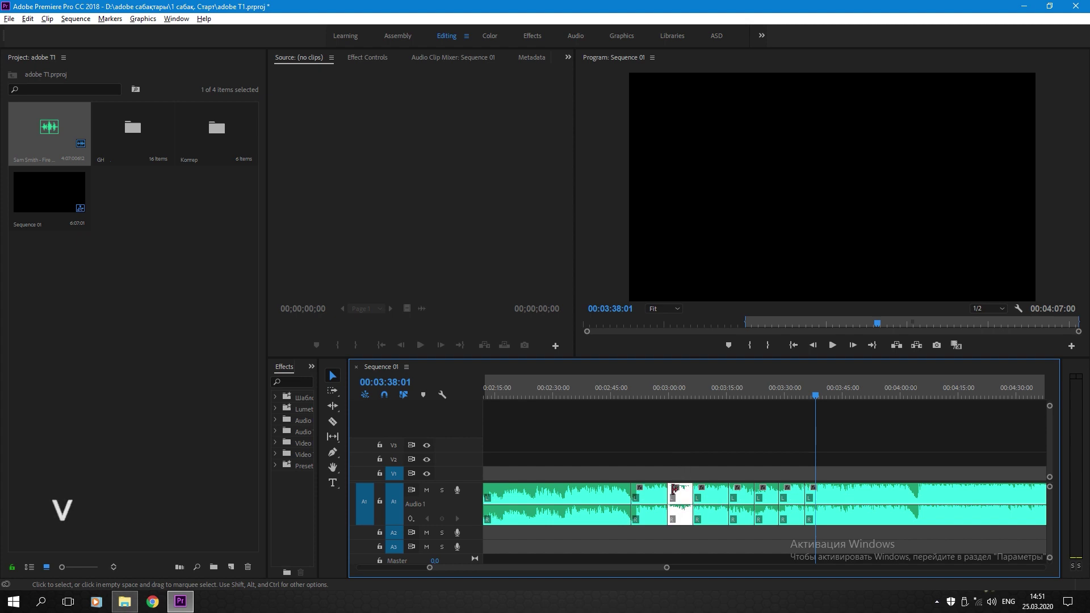
pyautogui.press('Delete')
pyautogui.click(714, 492)
pyautogui.press('Delete')
pyautogui.moveTo(640, 451); pyautogui.dragTo(822, 518)
pyautogui.press('Delete')
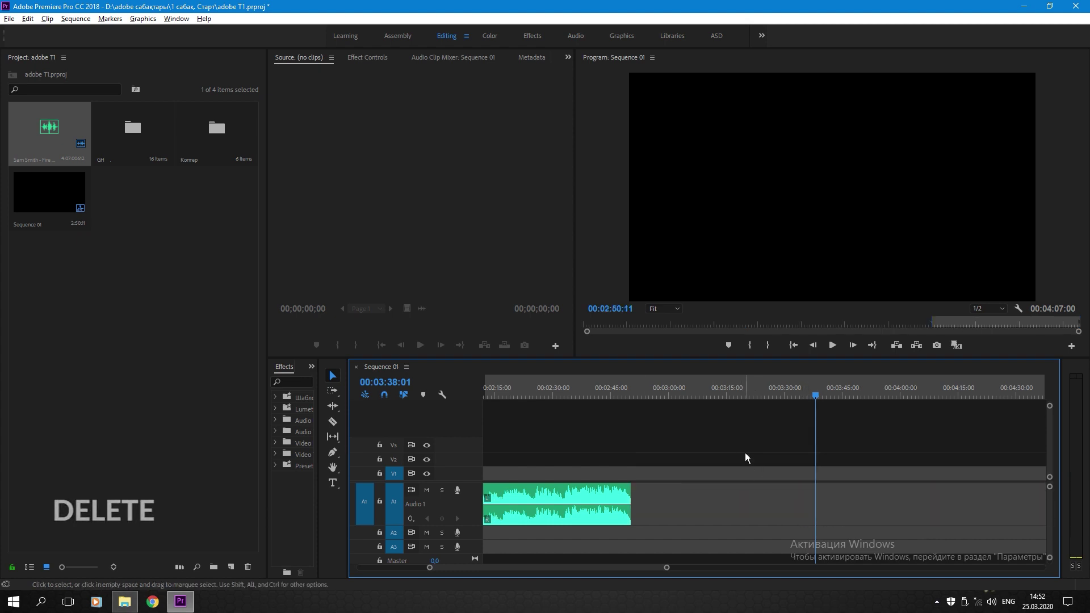
# - Move the sequence's In and Out points to a single frame at 00:01:29:22, ahead of the song
pyautogui.press('\\')
pyautogui.click(596, 394)
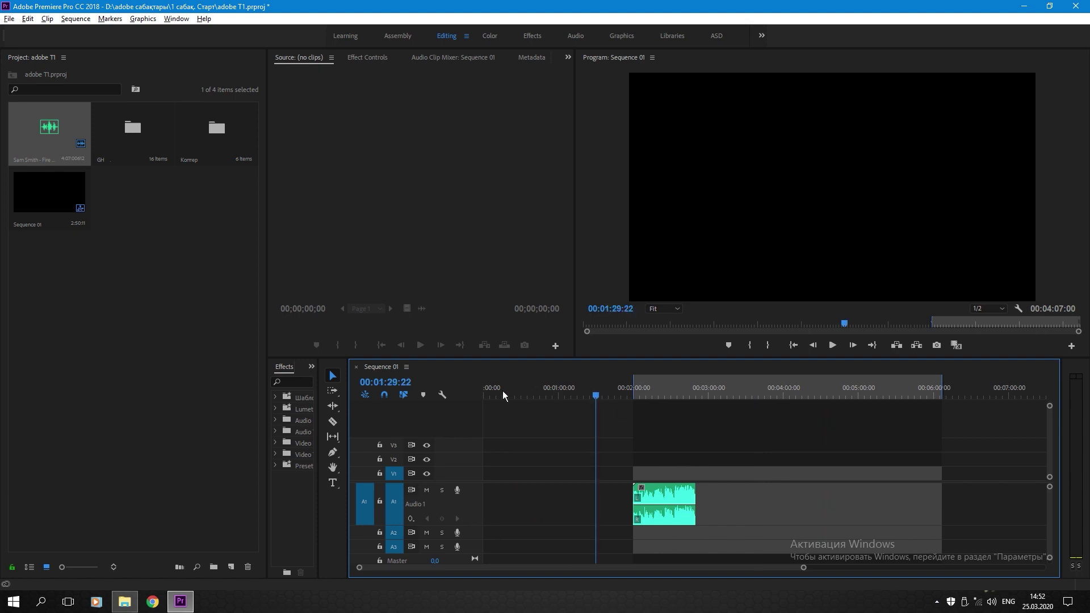
pyautogui.scroll(5, 639, 430)
# - Save the project and place the playhead at the start of the song, 00:02:00:01
pyautogui.click(618, 397)
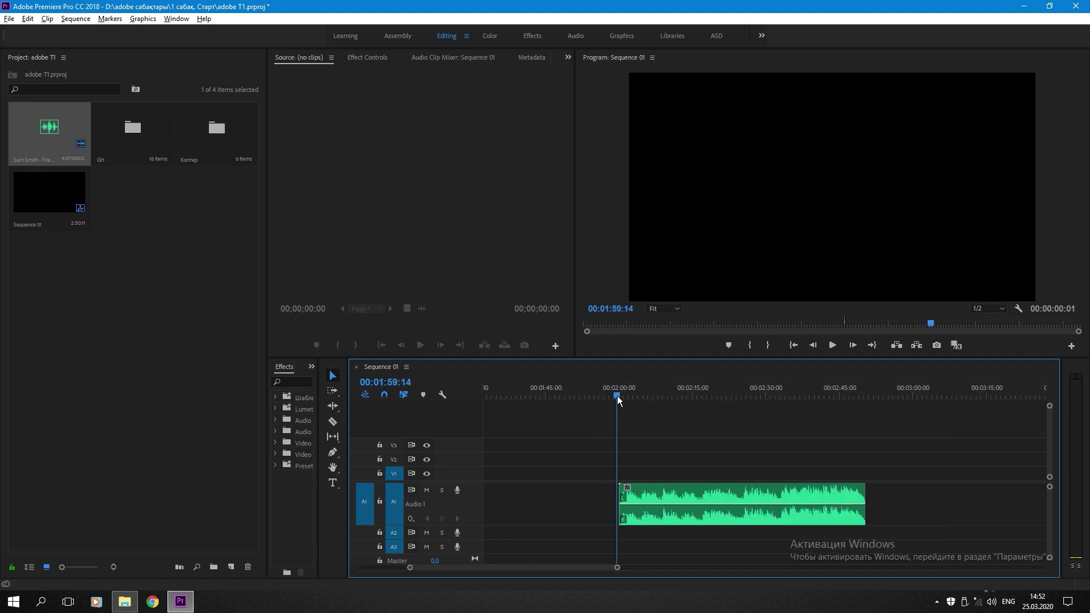
pyautogui.hotkey('ctrl', 's')
pyautogui.click(155, 302)
pyautogui.click(628, 388)
pyautogui.moveTo(629, 388); pyautogui.dragTo(619, 388)
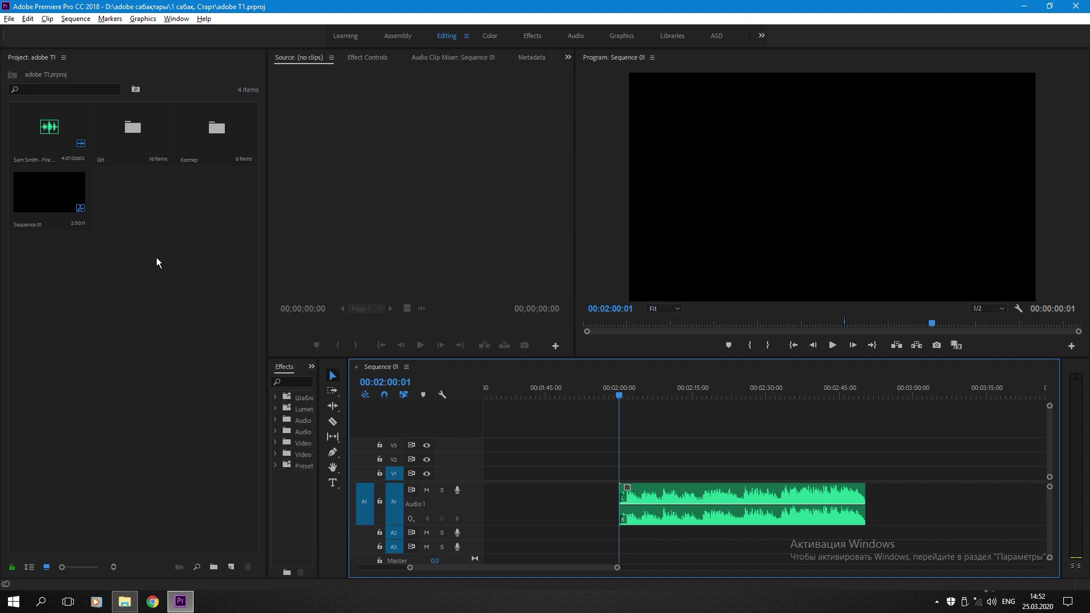
# - Open the Коптер bin and narrow its panel so the clip thumbnails form two columns
pyautogui.click(208, 160)
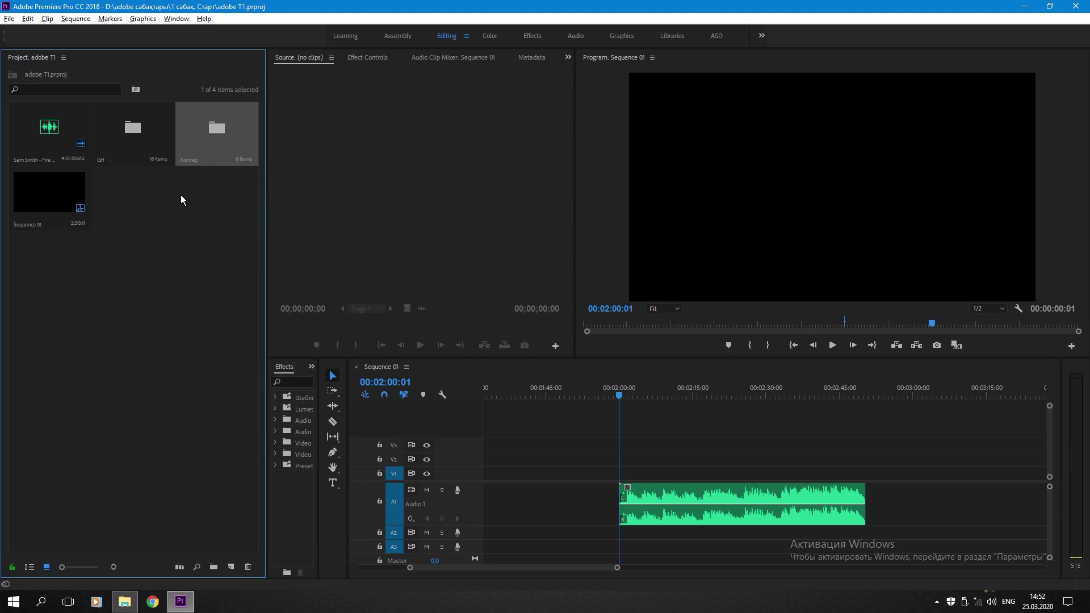
pyautogui.doubleClick(212, 151)
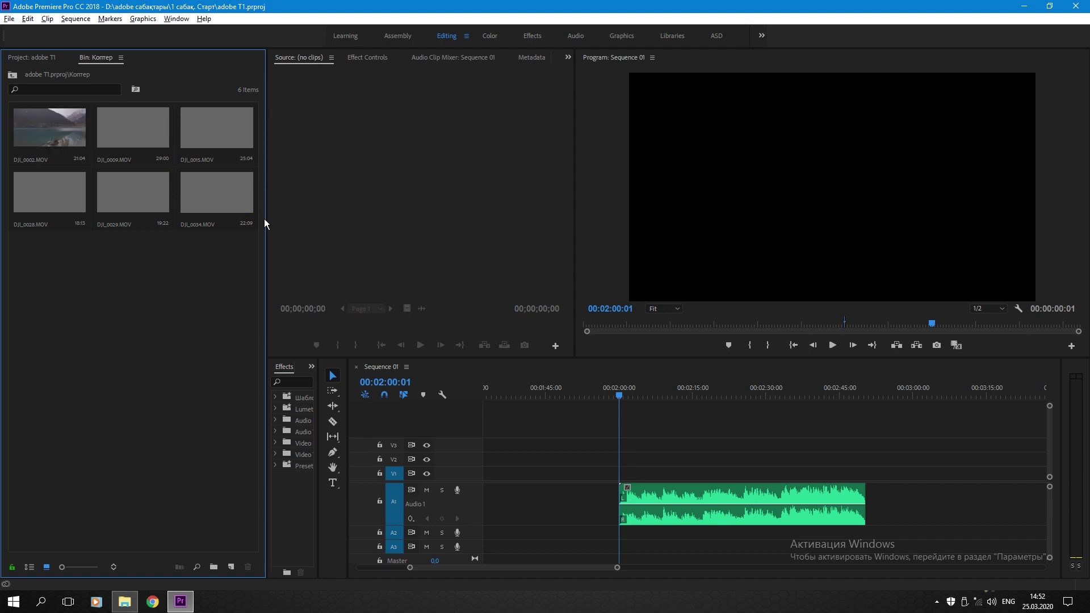
pyautogui.moveTo(265, 220); pyautogui.dragTo(242, 219)
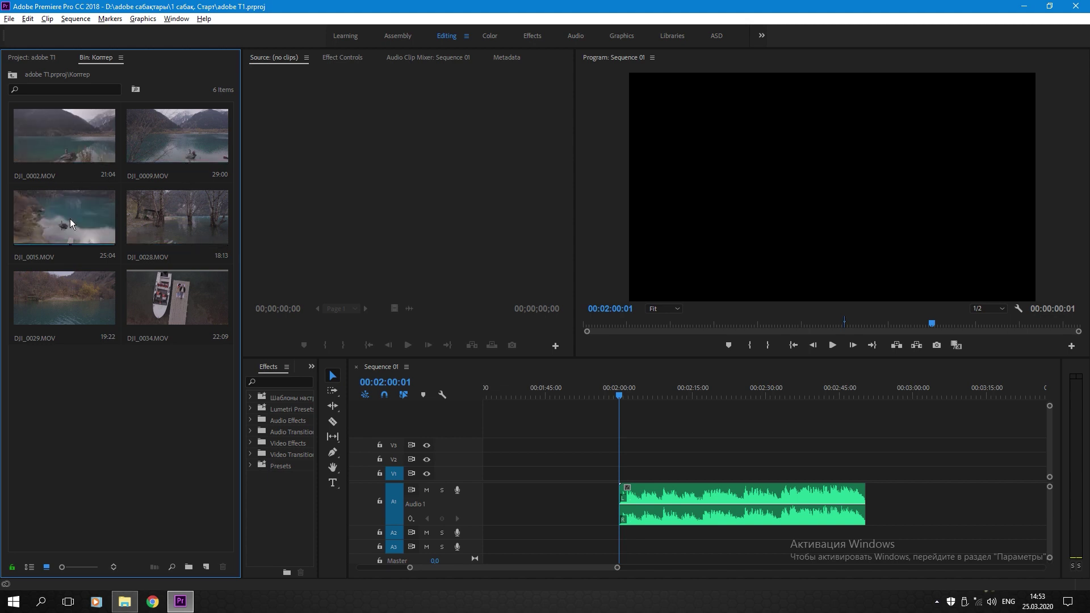
# - Load DJI_0015.MOV for source preview, play through it, and mark In at 00:00:04:19 and Out at 00:00:08:02
pyautogui.doubleClick(22, 227)
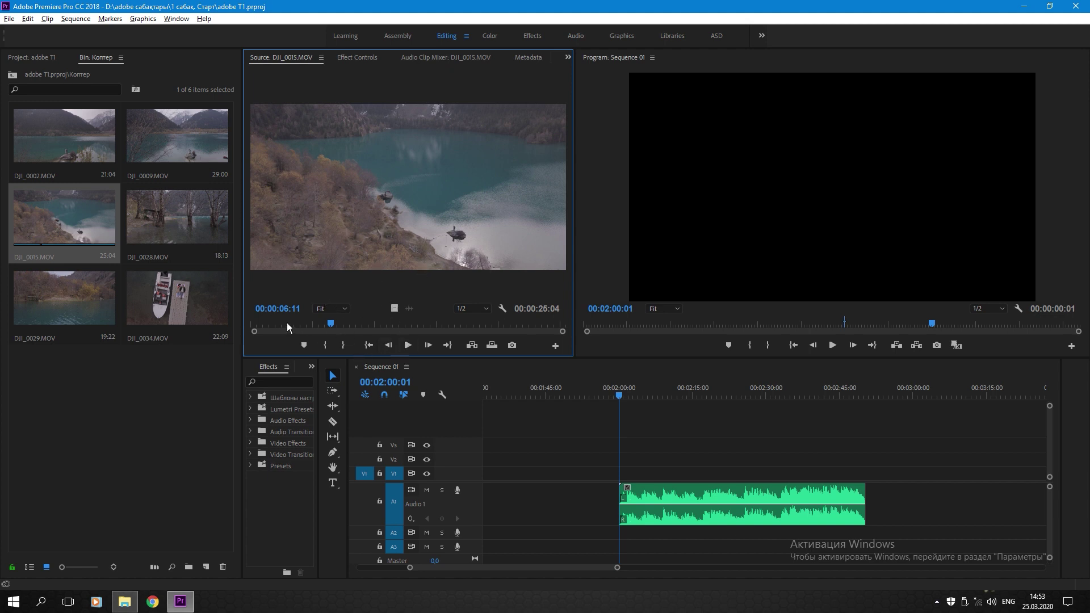
pyautogui.moveTo(288, 323); pyautogui.dragTo(238, 323)
pyautogui.press('space')
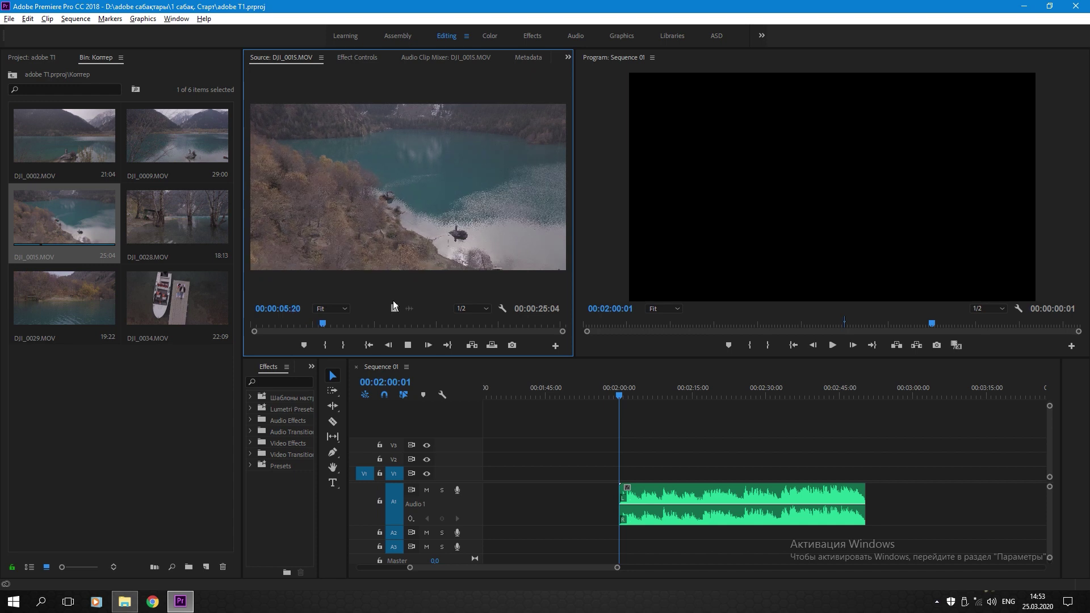
pyautogui.moveTo(332, 325); pyautogui.dragTo(312, 324)
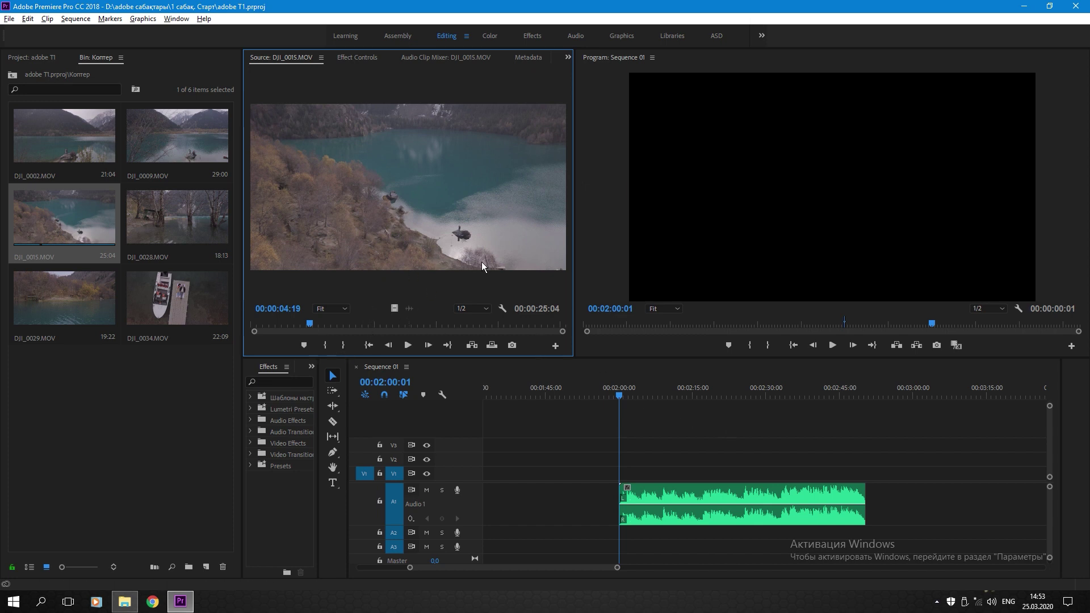
pyautogui.click(327, 347)
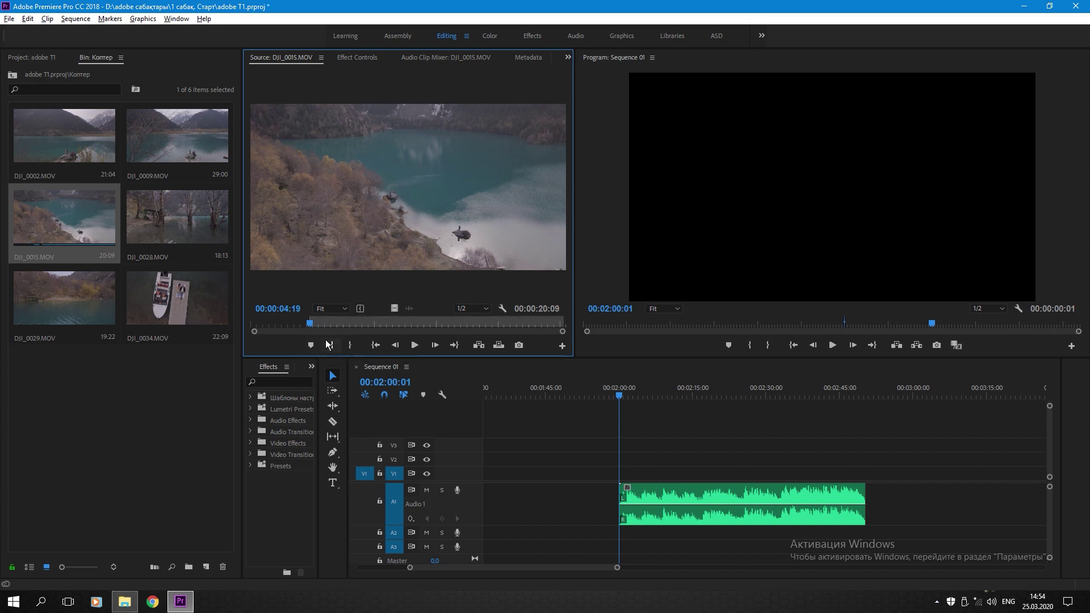
pyautogui.moveTo(311, 325); pyautogui.dragTo(353, 335)
pyautogui.click(352, 343)
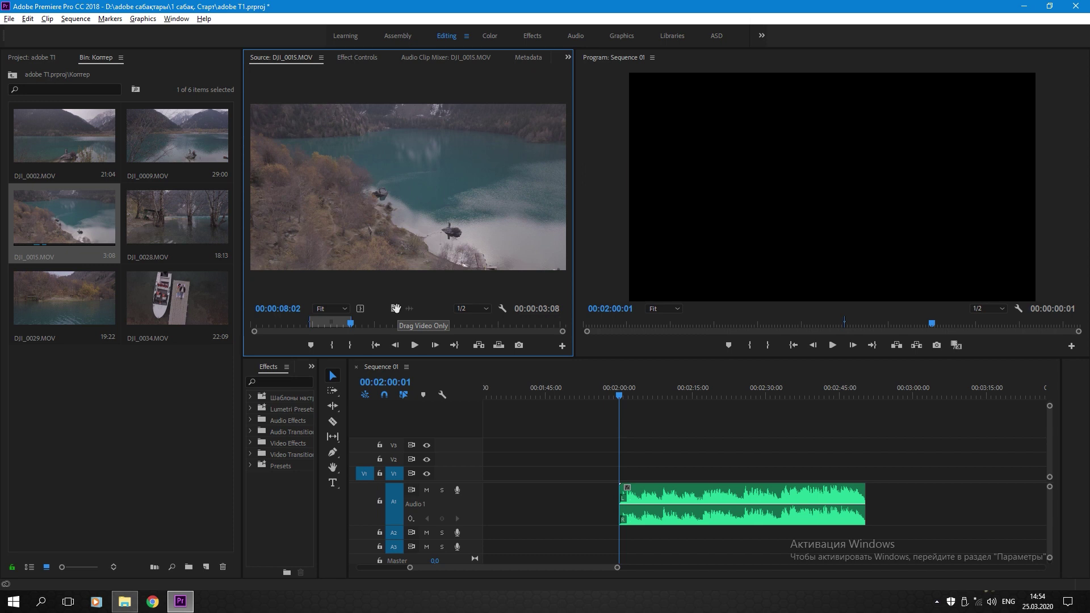
# - Place only the video of the marked DJI_0015.MOV range on track V1 at 00:02:00:01, above the song's start
pyautogui.moveTo(458, 357); pyautogui.dragTo(623, 421)
pyautogui.press('=')
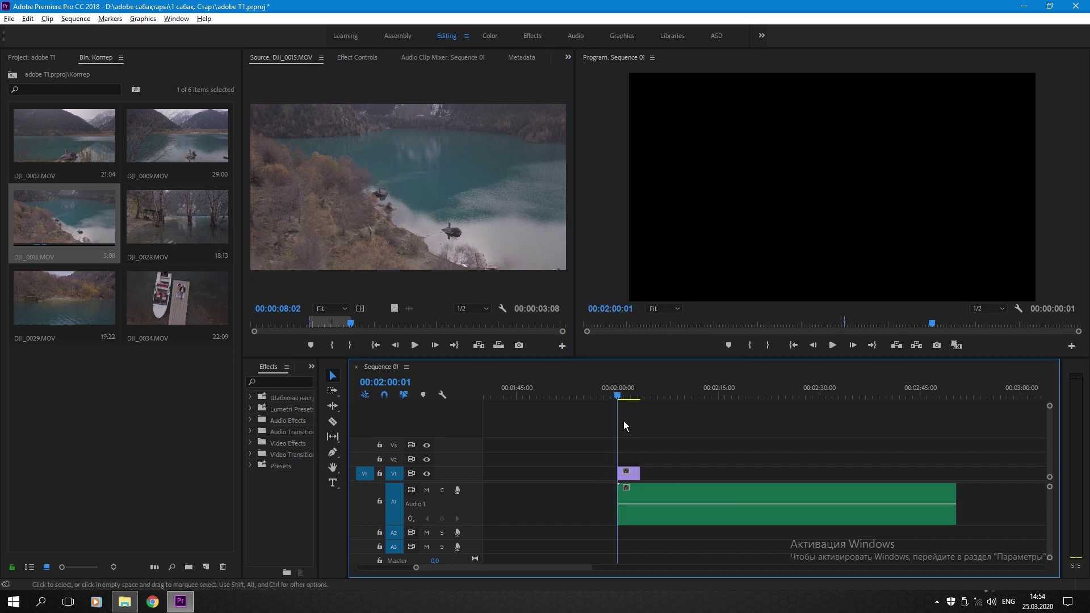
pyautogui.scroll(10, 623, 421)
# - Move the playhead to 00:02:00:21, select the DJI_0015.MOV clip on V1 and show its effect controls
pyautogui.click(643, 477)
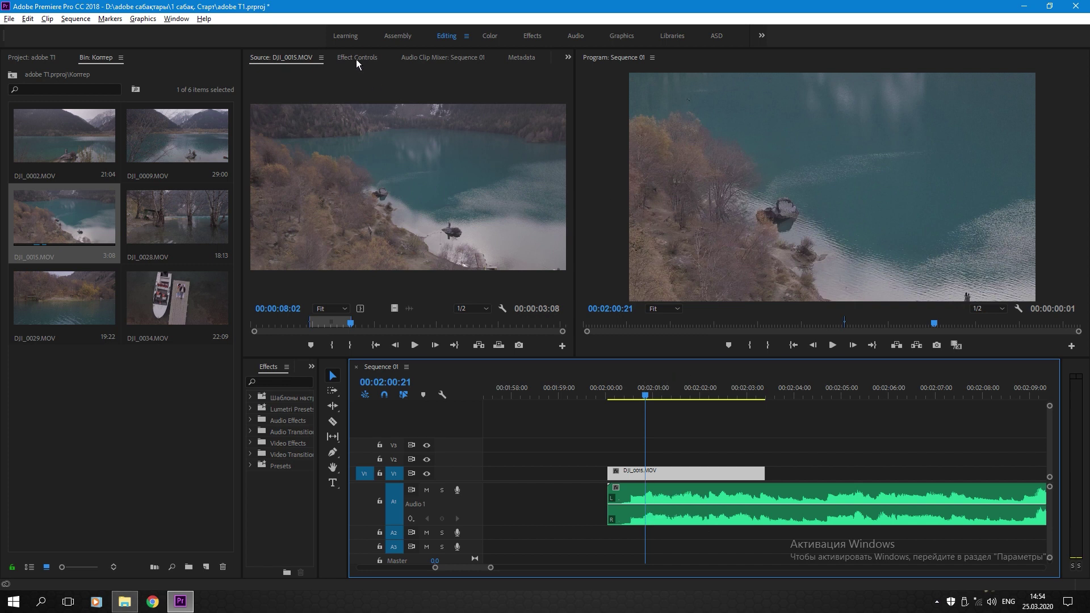
pyautogui.click(661, 482)
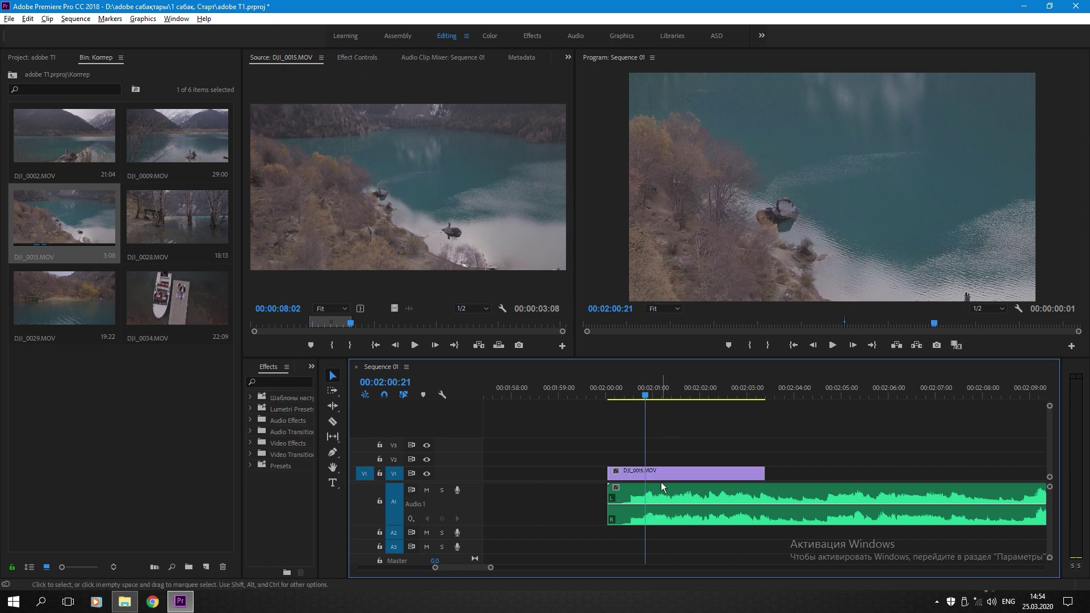
pyautogui.click(650, 474)
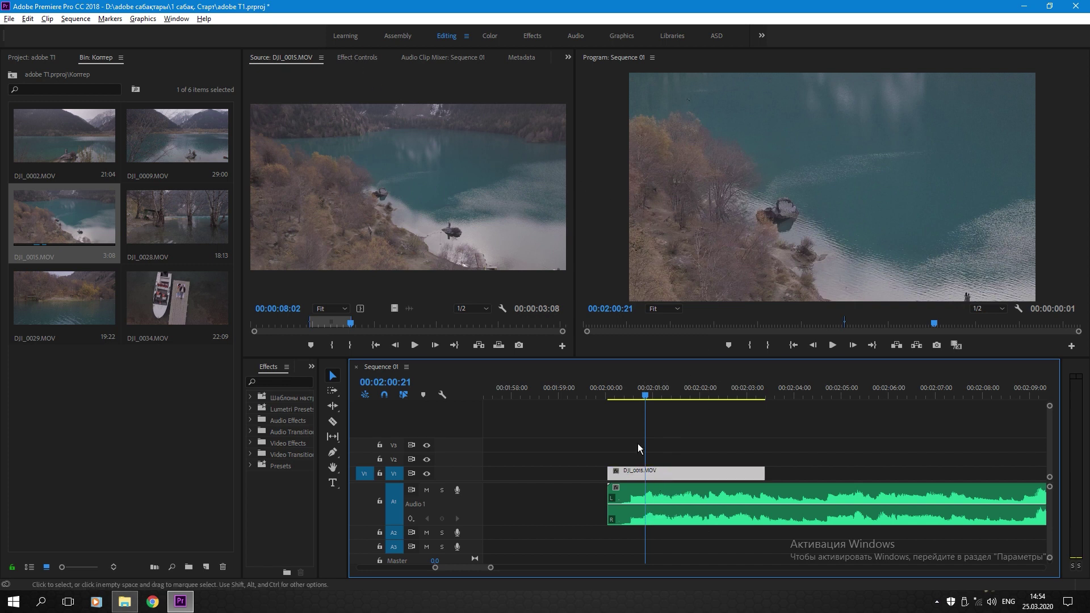
pyautogui.click(352, 59)
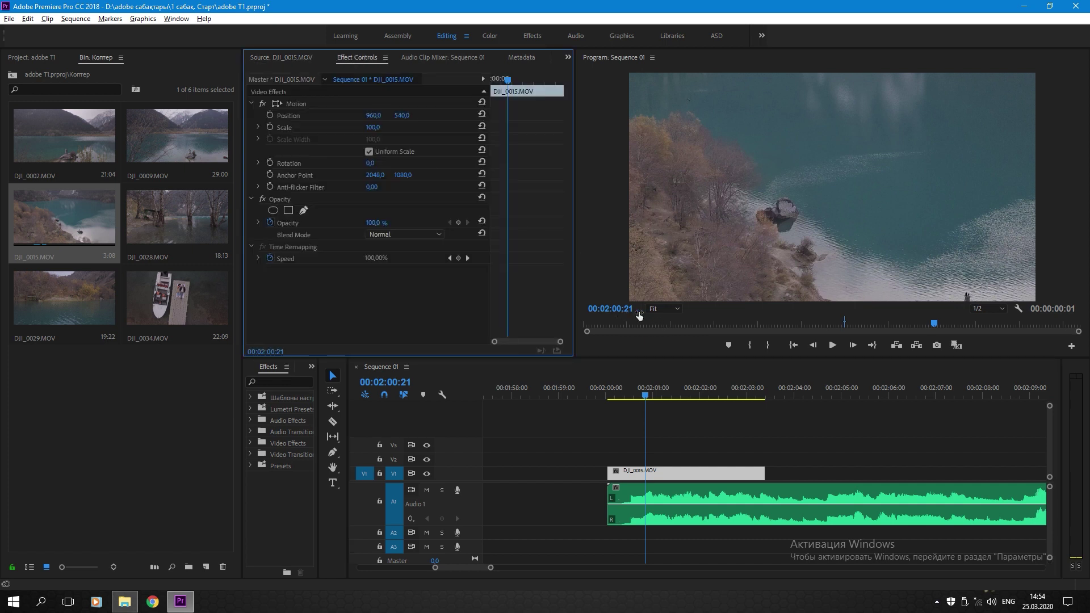
# - Set the program preview zoom to 10% and display the Motion bounding box of the DJI_0015.MOV clip
pyautogui.click(662, 312)
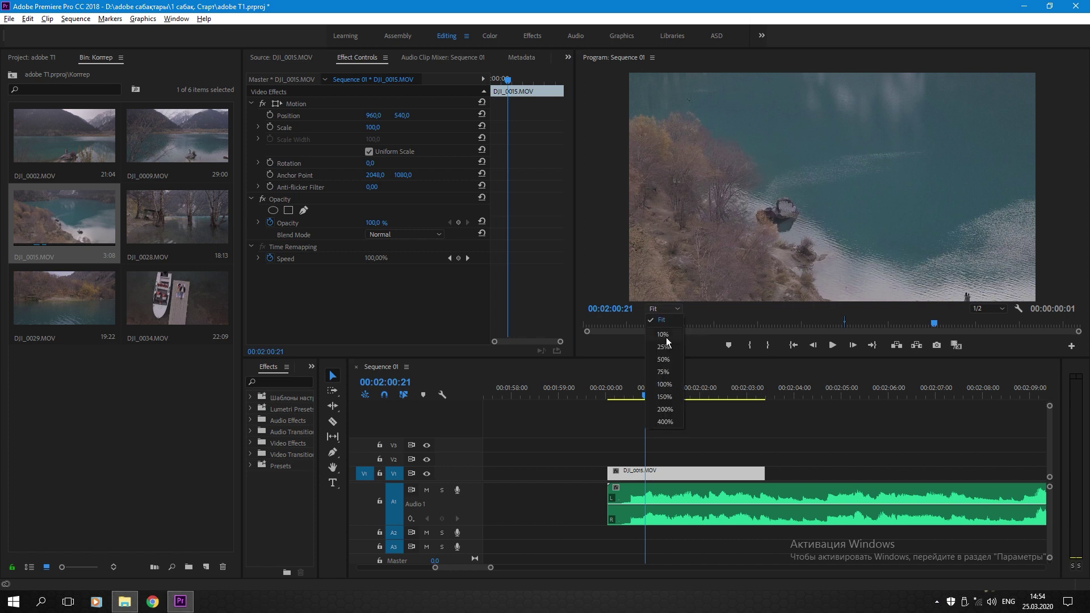
pyautogui.click(663, 335)
pyautogui.click(656, 452)
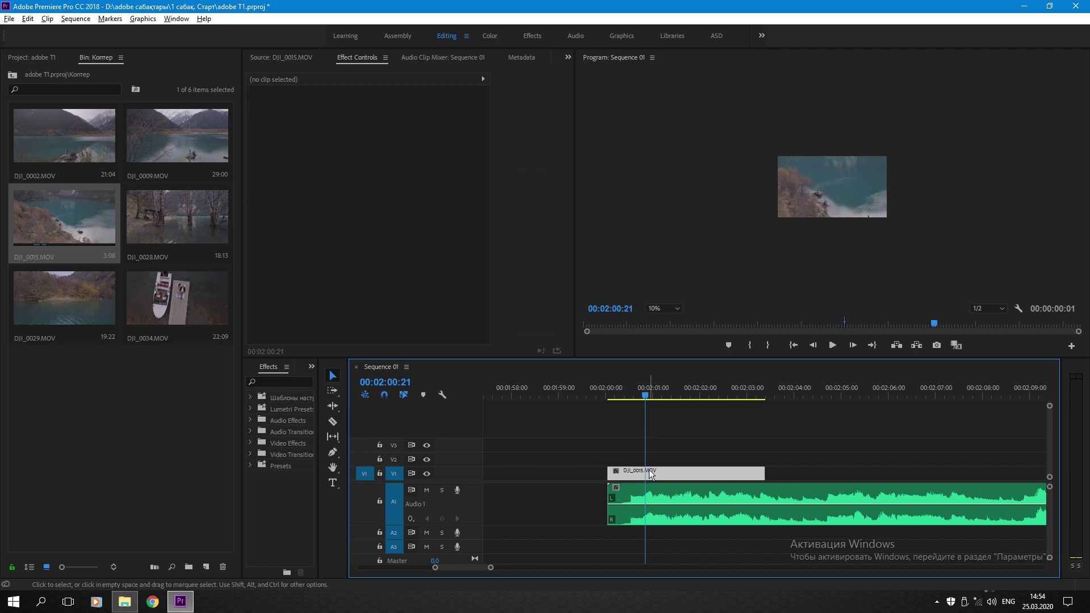
pyautogui.click(650, 471)
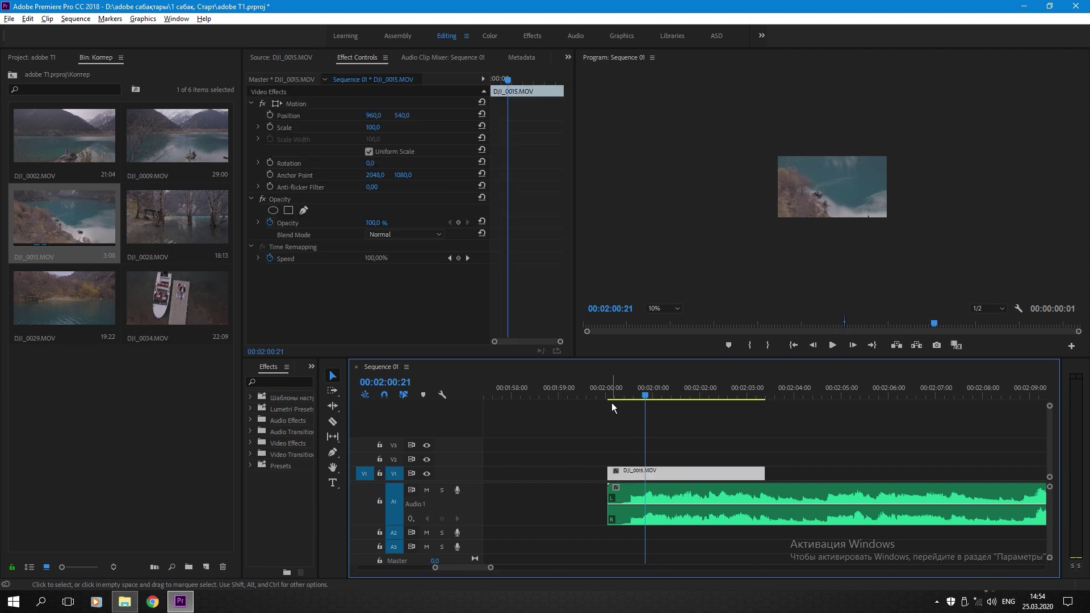
pyautogui.click(302, 104)
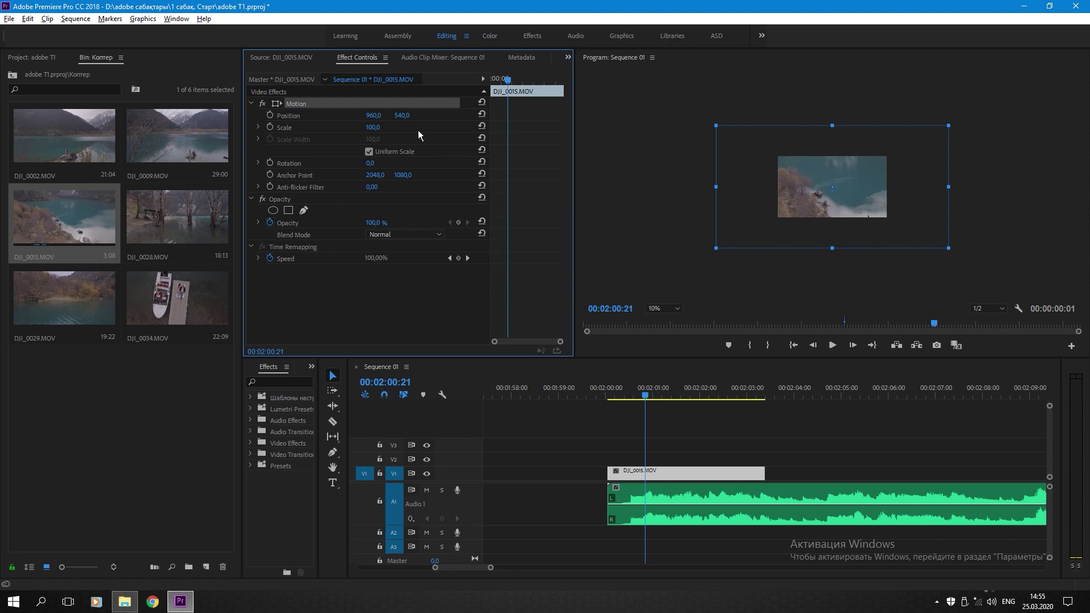
# - Set the DJI_0015.MOV clip's Scale to 50
pyautogui.click(373, 129)
pyautogui.write('50')
pyautogui.press('Return')
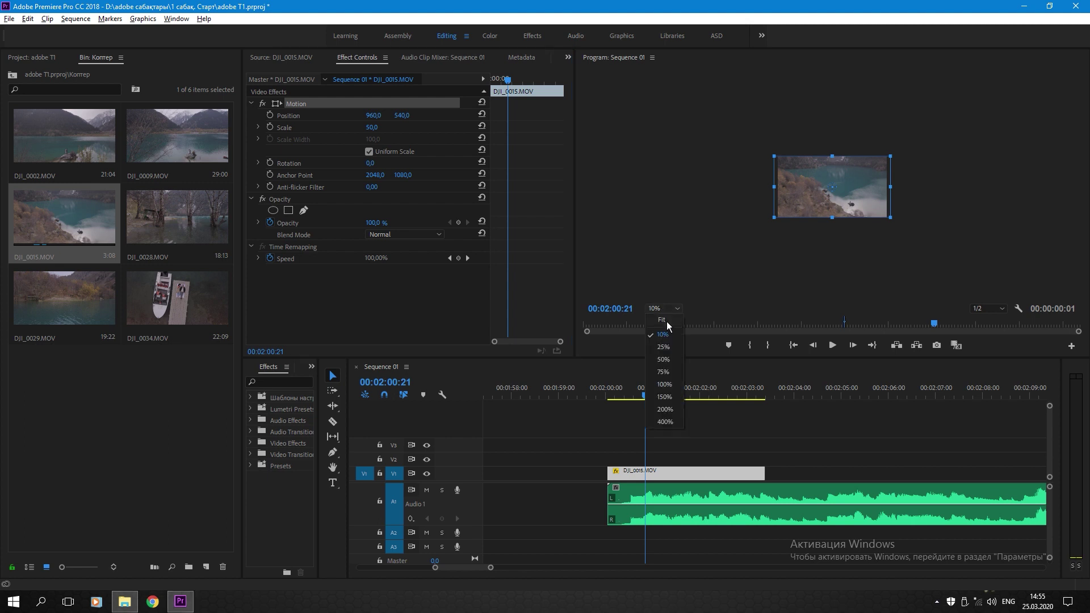
# - Set the program preview zoom to Fit and deselect the DJI_0015.MOV clip in the timeline
pyautogui.click(667, 321)
pyautogui.scroll(2, 622, 448)
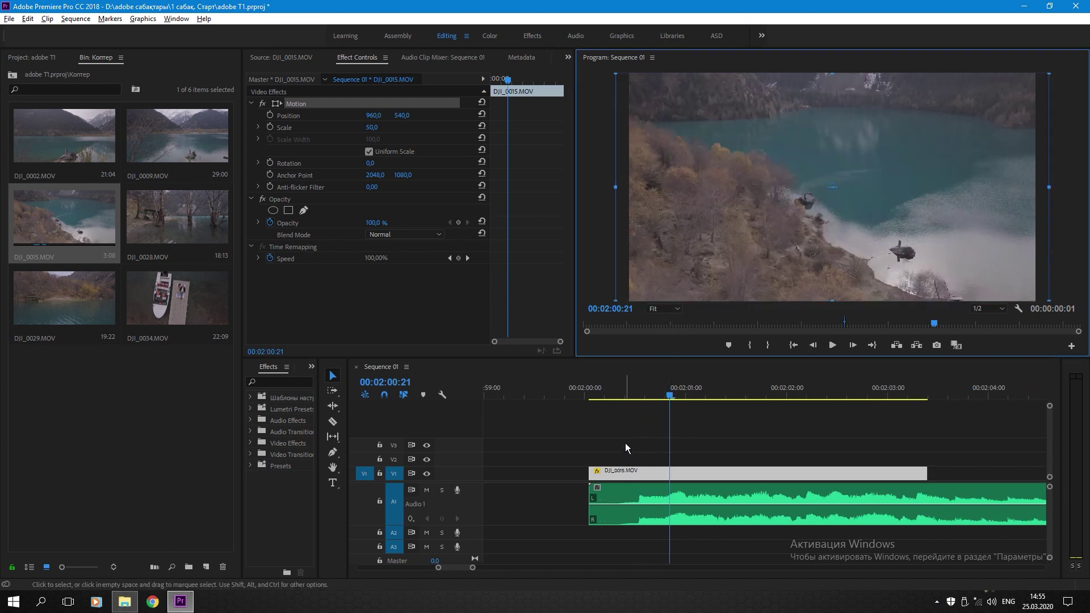
pyautogui.click(625, 445)
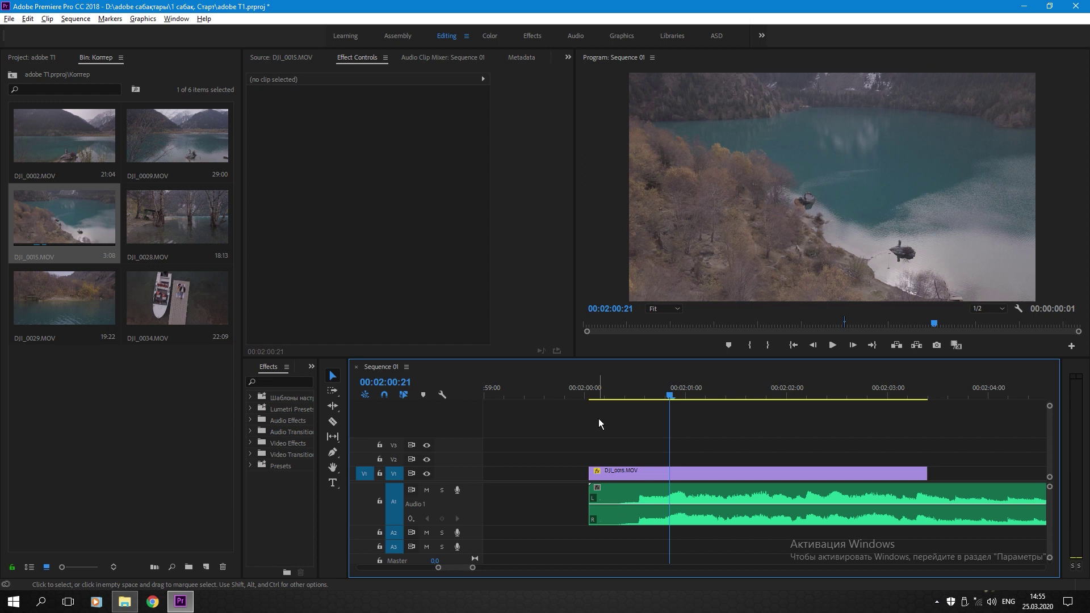
# - Cut the song on A1 at 00:02:00:13 and delete the short piece before the cut
pyautogui.click(588, 389)
pyautogui.press('c')
pyautogui.click(638, 490)
pyautogui.press('v')
pyautogui.click(623, 489)
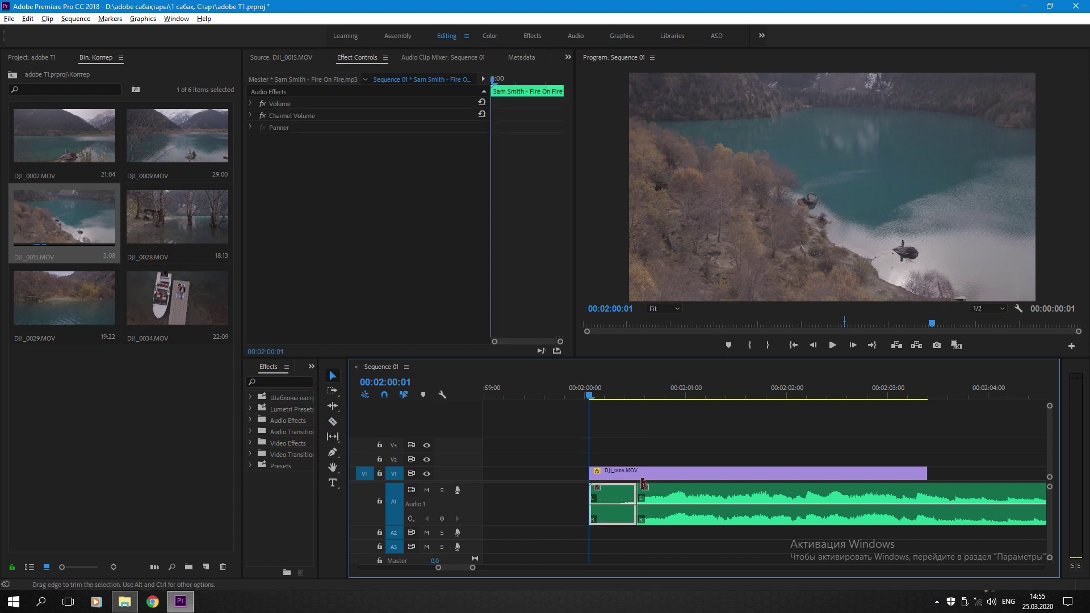
pyautogui.press('Delete')
# - Shift the DJI_0015.MOV clip on V1 to start with the song at 00:02:00:13 and place the playhead there
pyautogui.moveTo(650, 474); pyautogui.dragTo(697, 473)
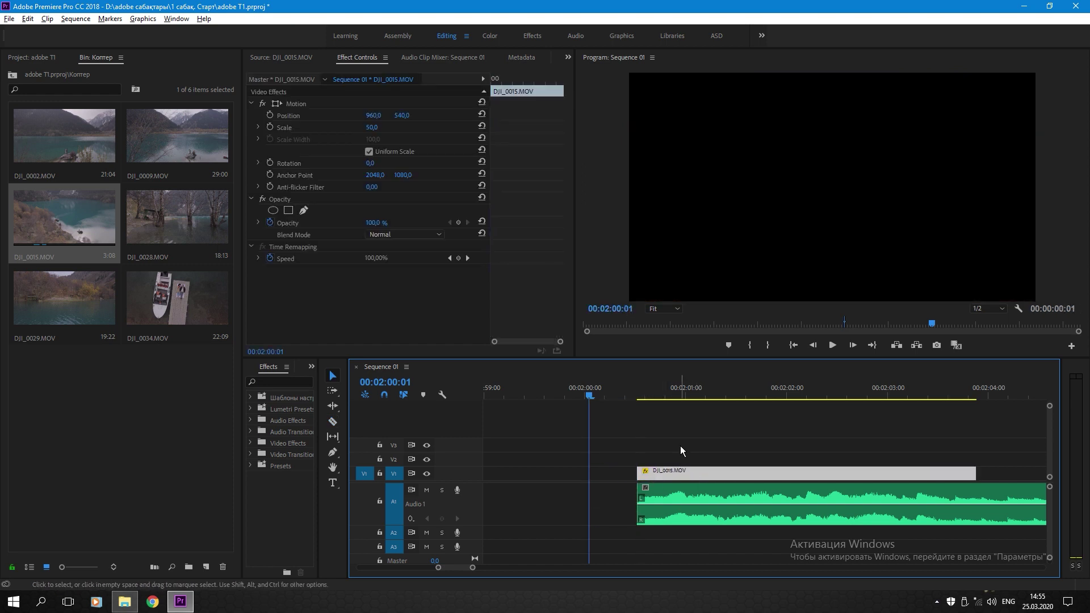
pyautogui.click(681, 445)
pyautogui.click(636, 391)
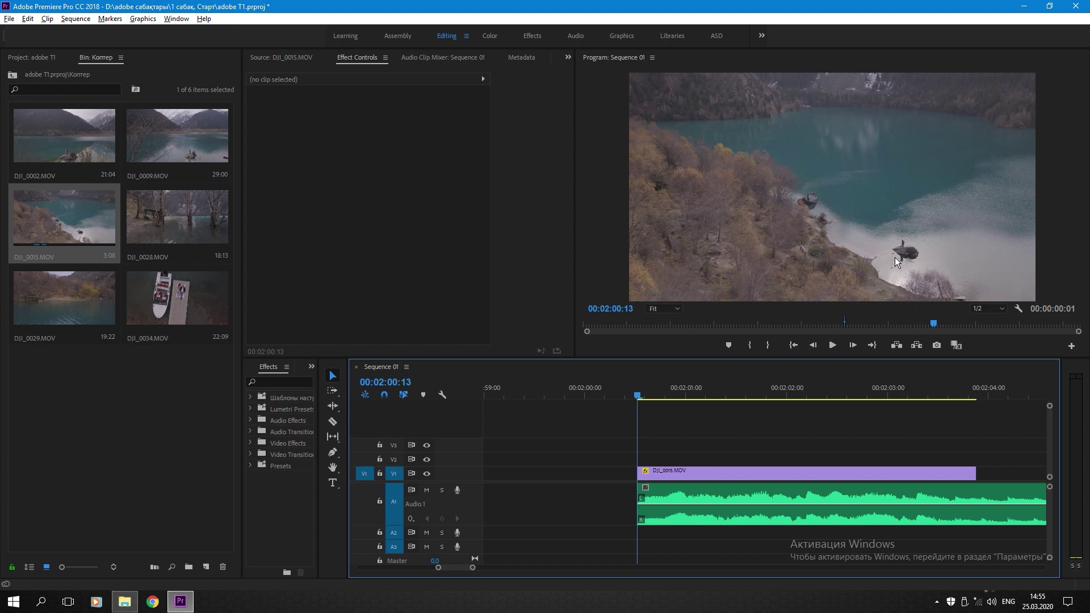
# - Set the DJI_0015.MOV clip's Scale to 70
pyautogui.click(662, 474)
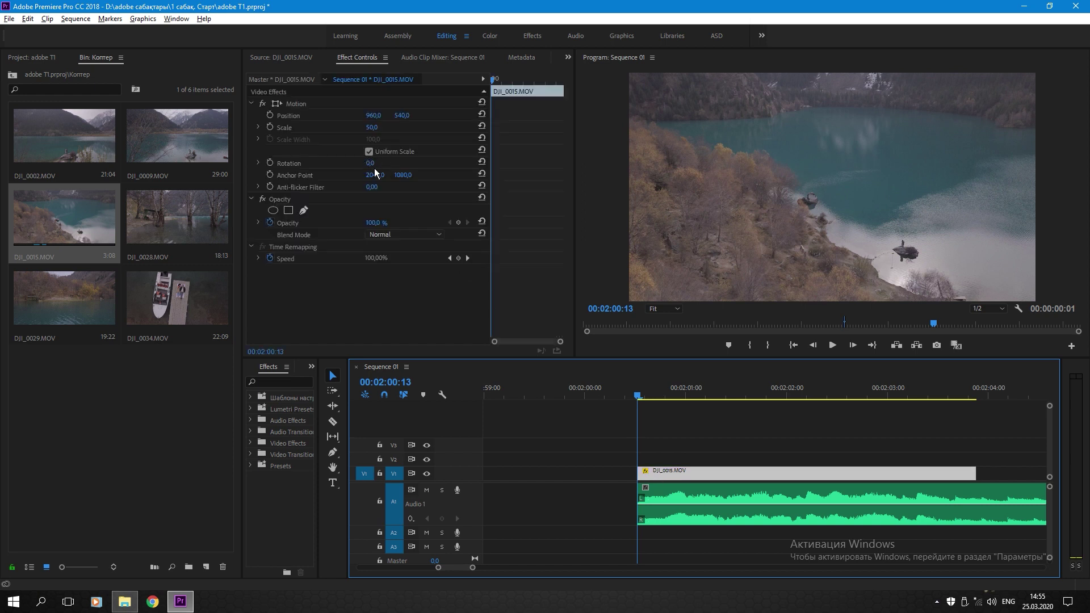
pyautogui.click(375, 126)
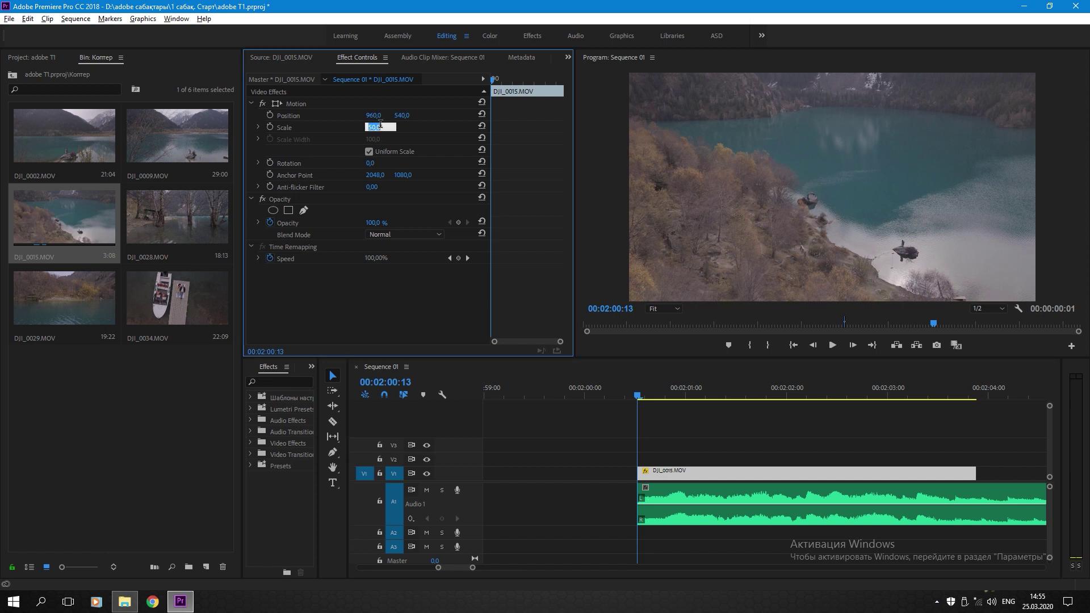
pyautogui.write('70')
pyautogui.press('Return')
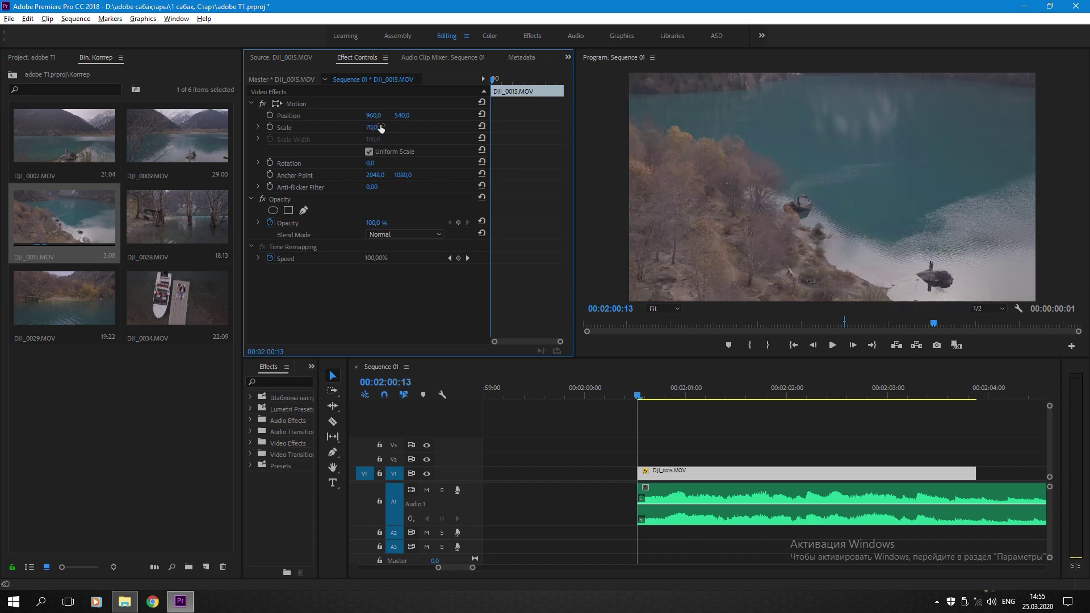
# - Shift the DJI_0015.MOV image down in the frame by setting its vertical Position to 732
pyautogui.click(305, 105)
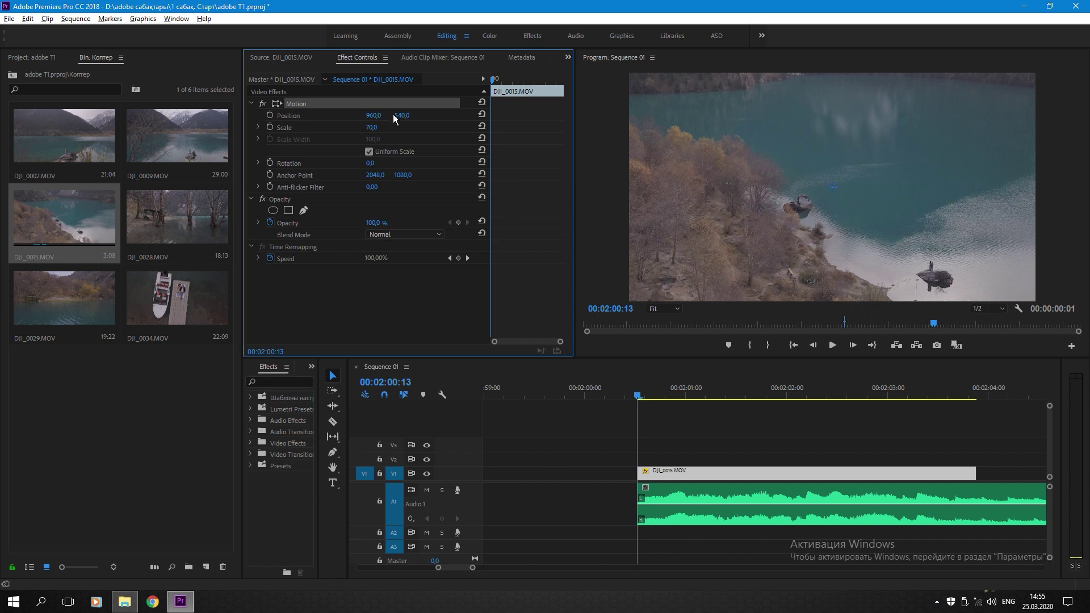
pyautogui.moveTo(402, 116); pyautogui.dragTo(510, 115)
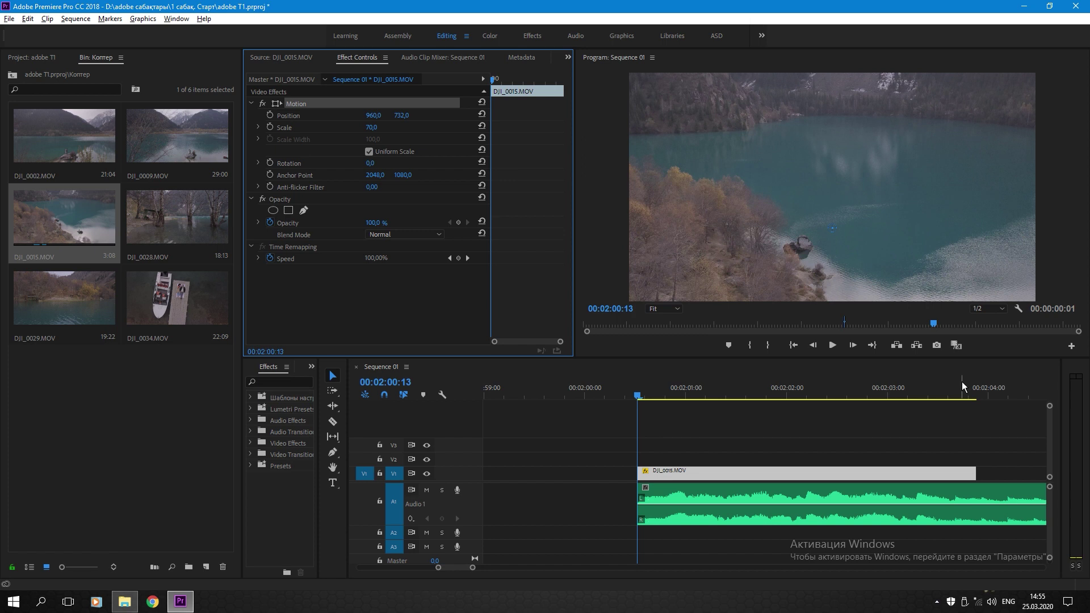
pyautogui.click(662, 425)
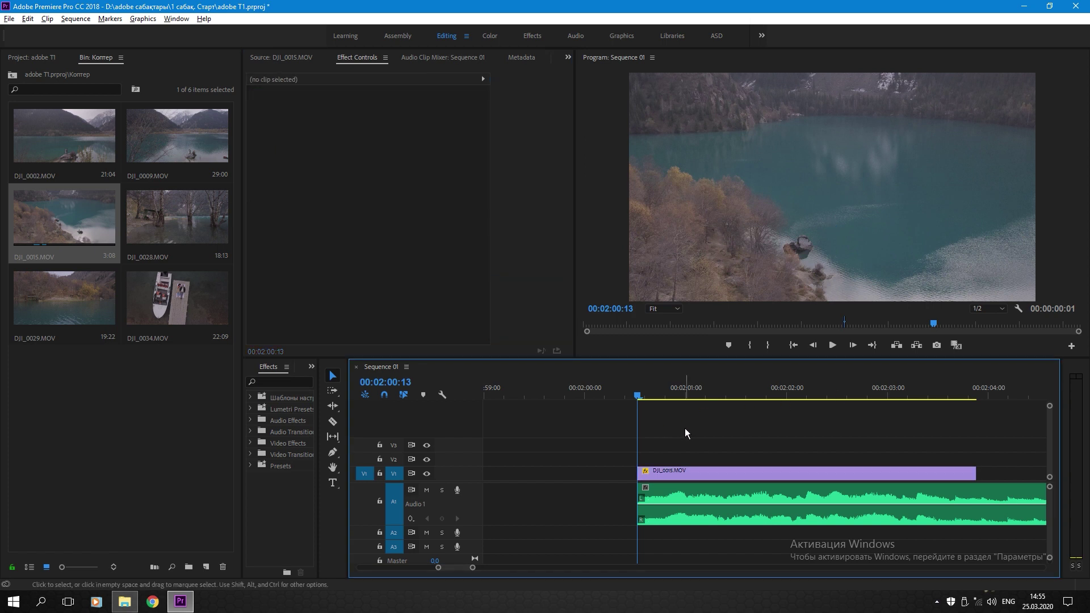
# - Play the sequence to the musical beat at 00:02:04:20 and extend the end of the DJI_0015.MOV clip to it
pyautogui.press('space')
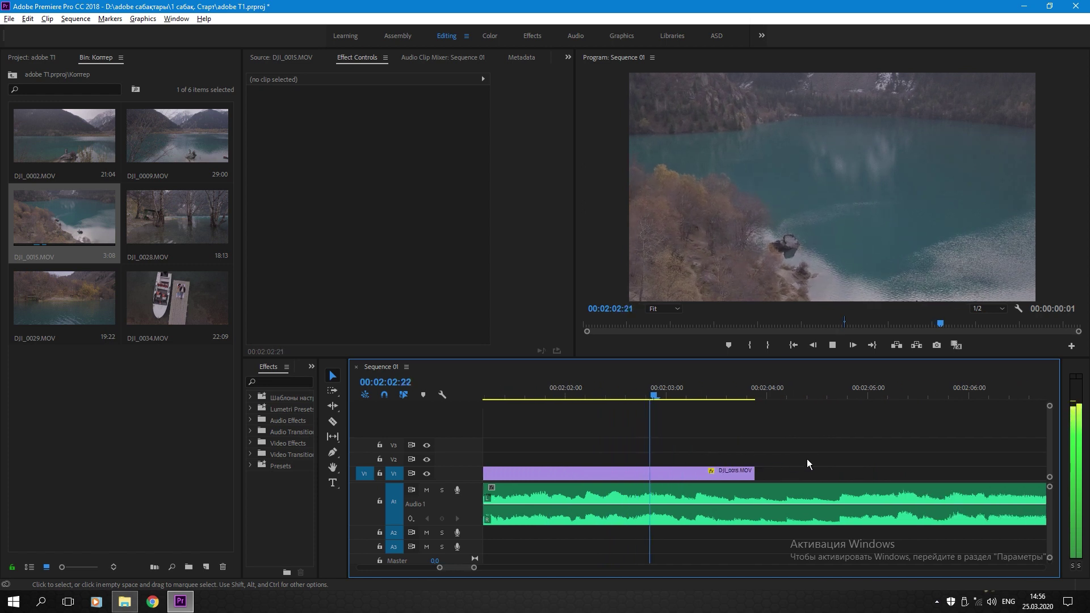
pyautogui.press('space')
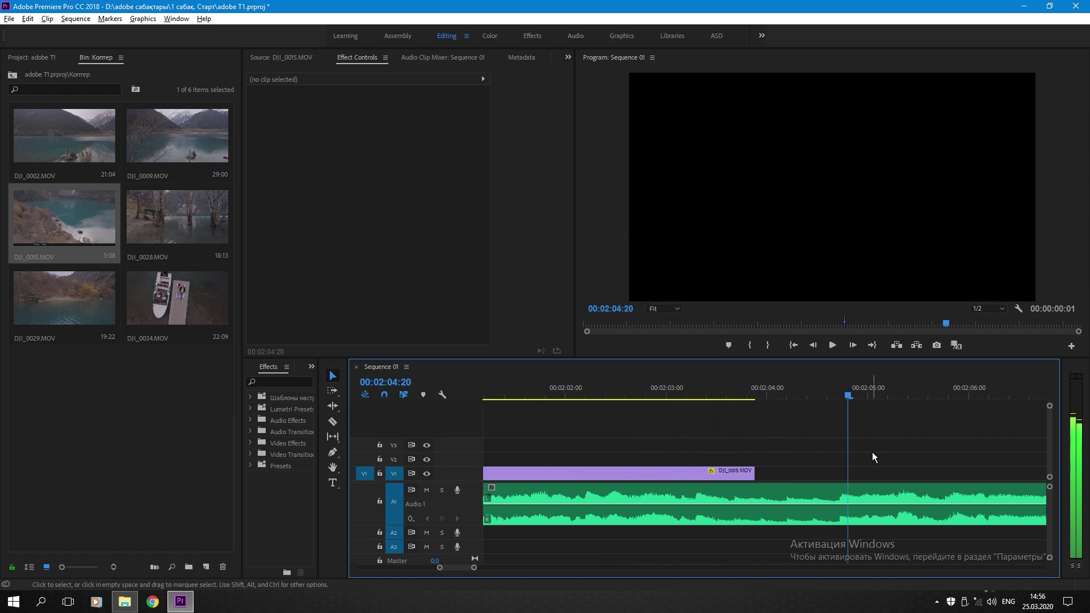
pyautogui.press('-')
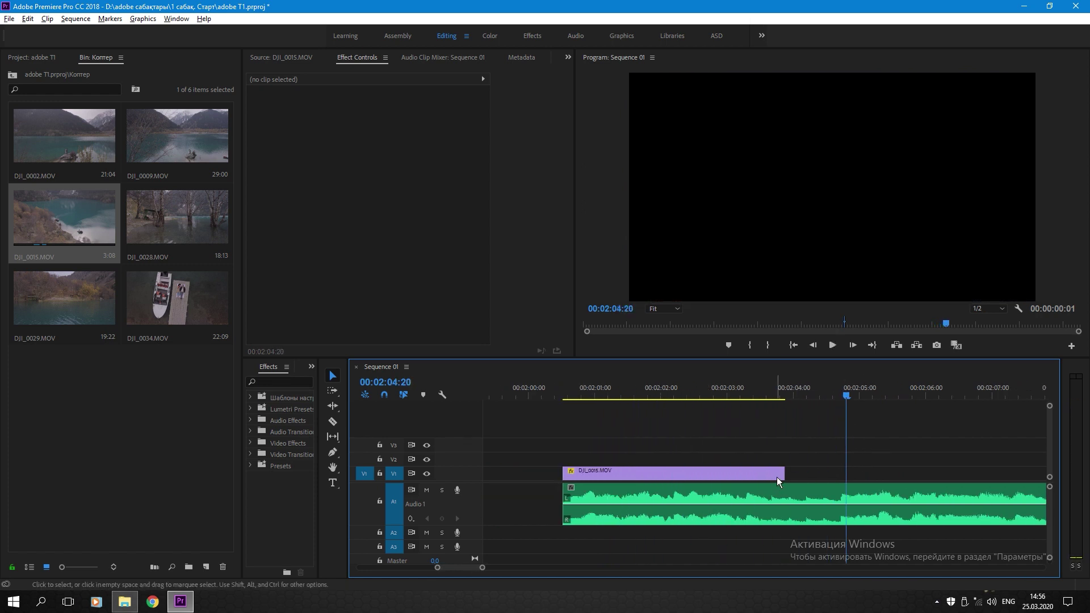
pyautogui.moveTo(784, 473); pyautogui.dragTo(846, 473)
# - Check the clip's framing at 00:02:04:18 and set the DJI_0015.MOV clip's vertical Position to 755.1
pyautogui.moveTo(852, 392); pyautogui.dragTo(841, 392)
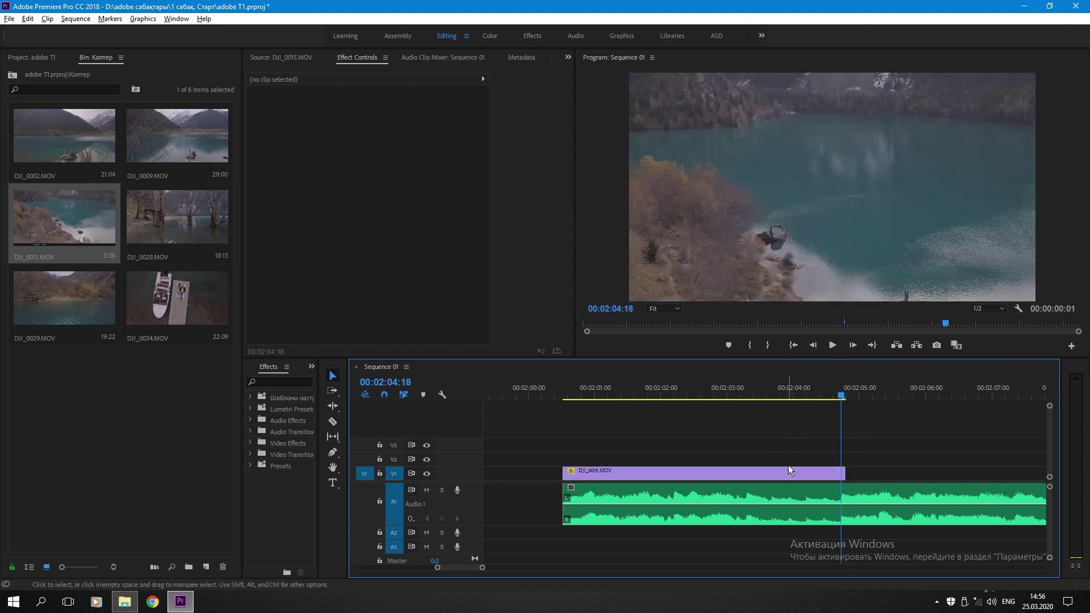
pyautogui.click(788, 472)
pyautogui.click(303, 104)
pyautogui.moveTo(407, 116); pyautogui.dragTo(421, 116)
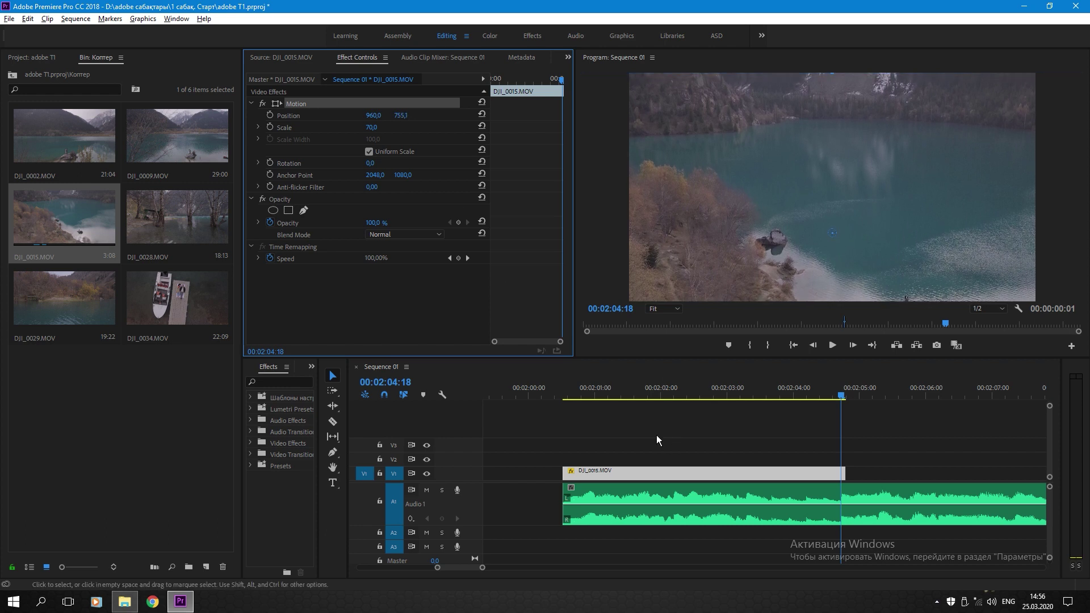
# - Play the sequence from 00:02:00:13 to review the DJI_0015.MOV clip, and save the project
pyautogui.click(563, 391)
pyautogui.click(578, 426)
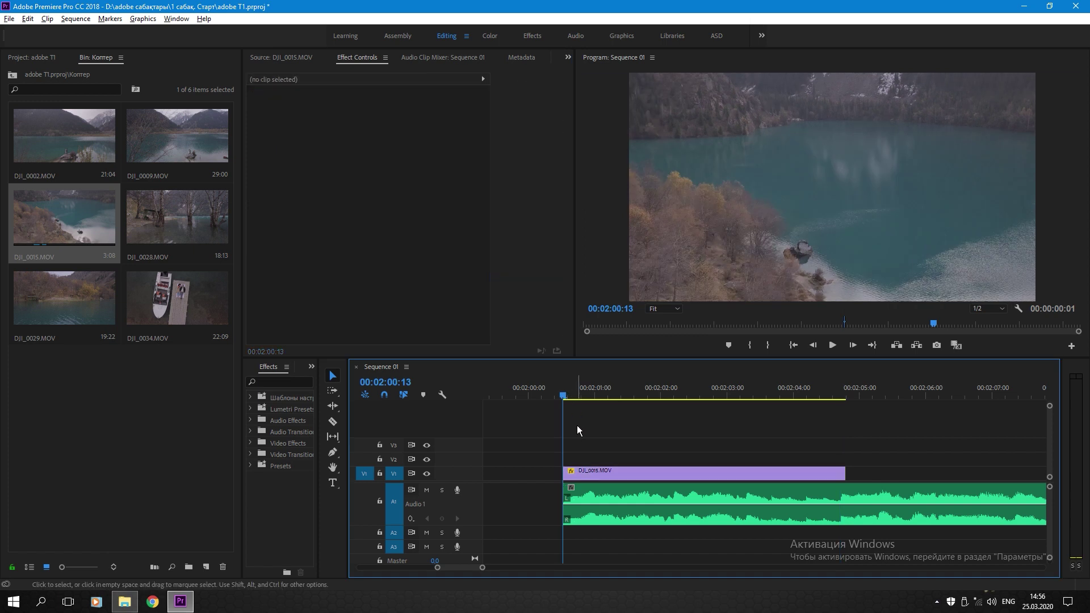
pyautogui.press('space')
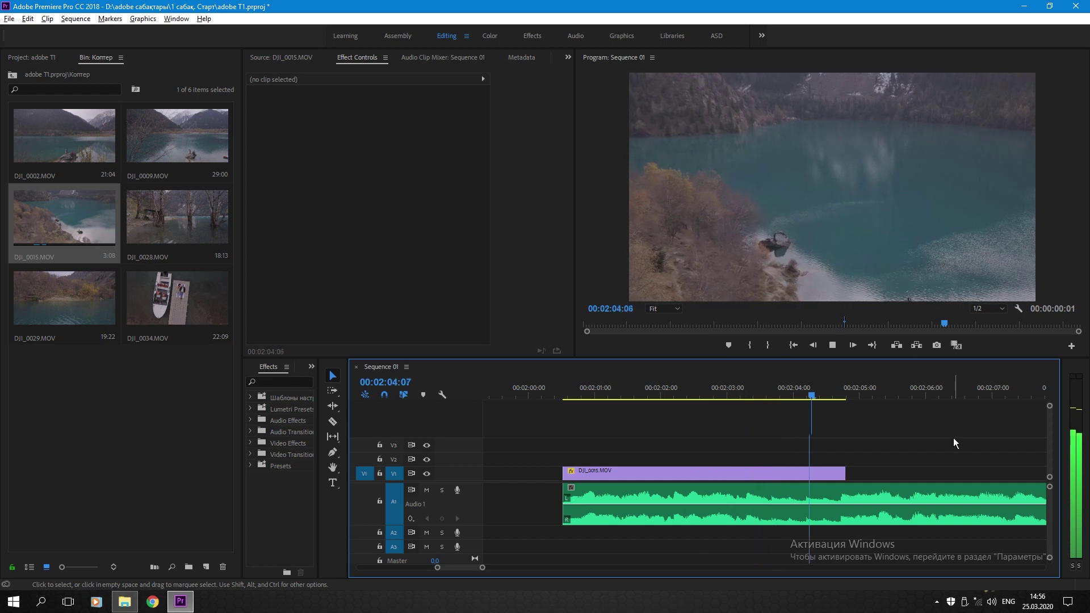
pyautogui.hotkey('ctrl', 's')
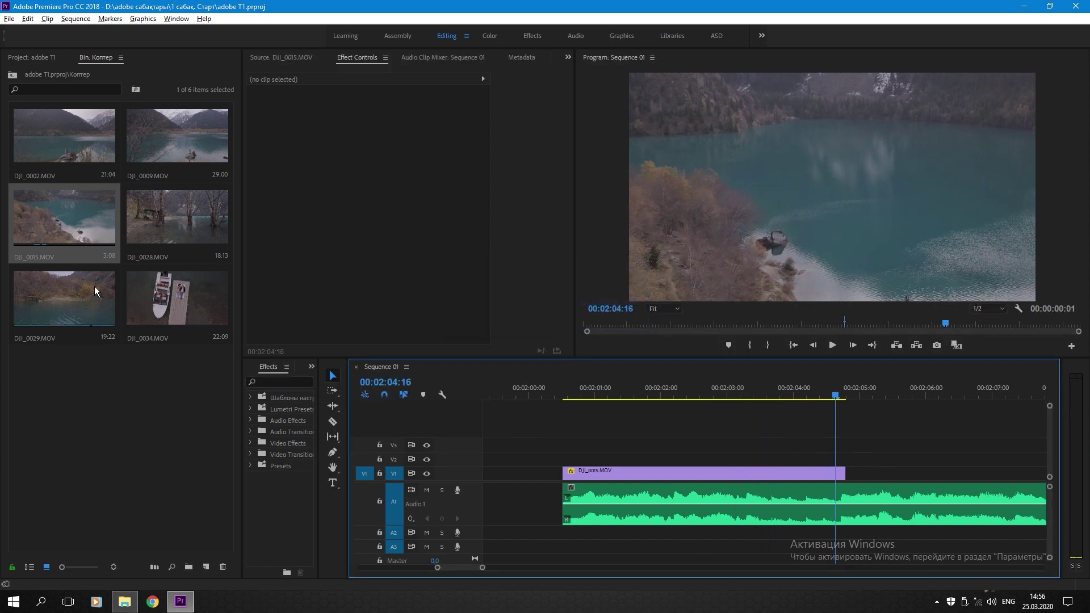
# - Open the GH bin from the project's root and load P3960819.MP4 into the source monitor
pyautogui.click(29, 56)
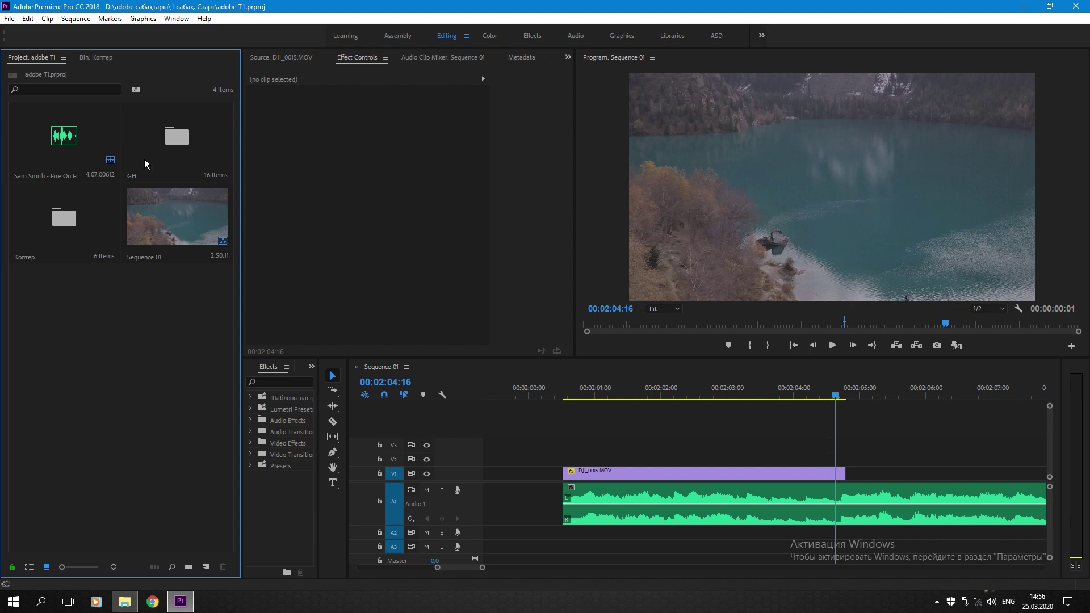
pyautogui.doubleClick(159, 142)
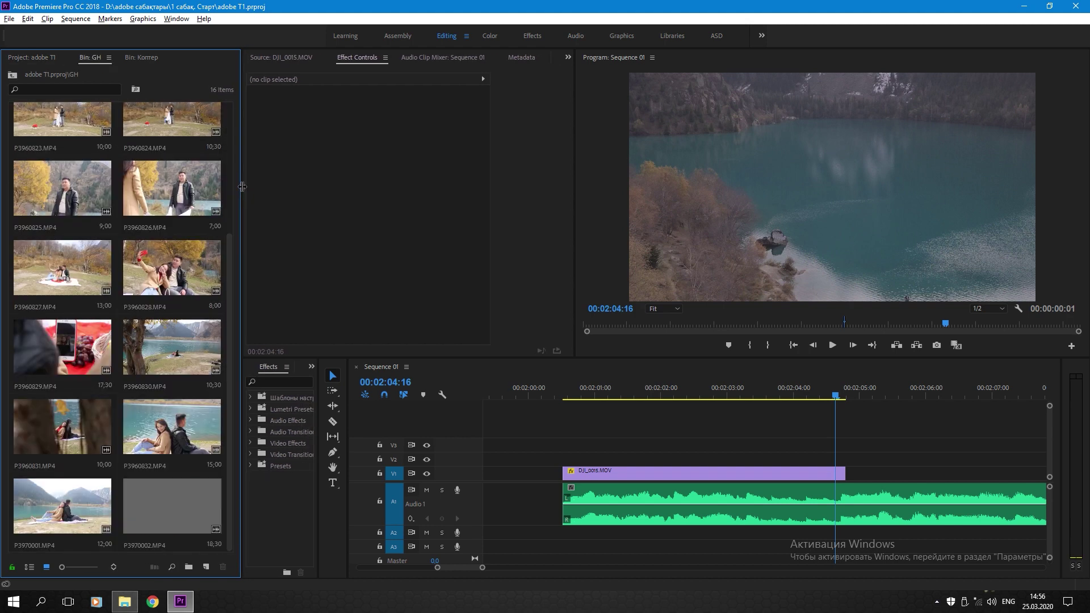
pyautogui.scroll(3, 86, 203)
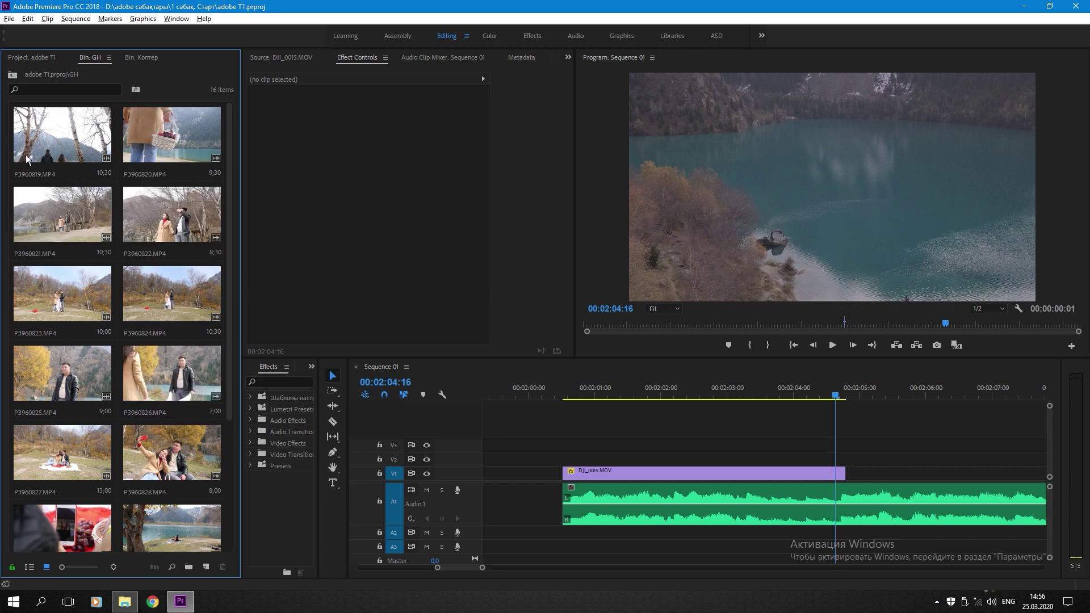
pyautogui.doubleClick(77, 138)
# - Mark a 2;38 range of P3960819.MP4 showing the couple walking, ending at 22;15;24;56
pyautogui.click(350, 323)
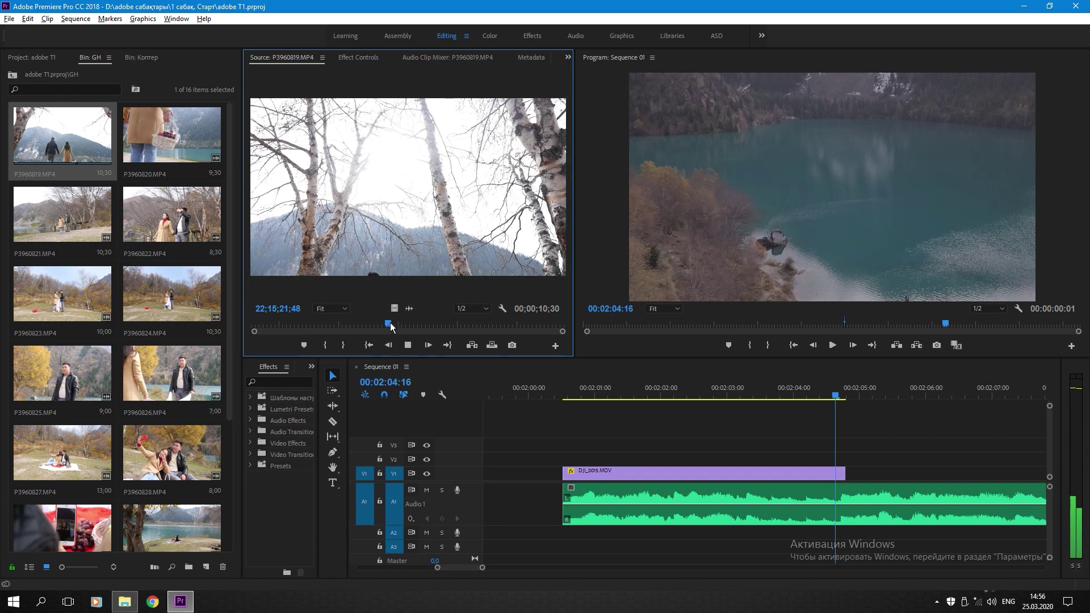
pyautogui.press('i')
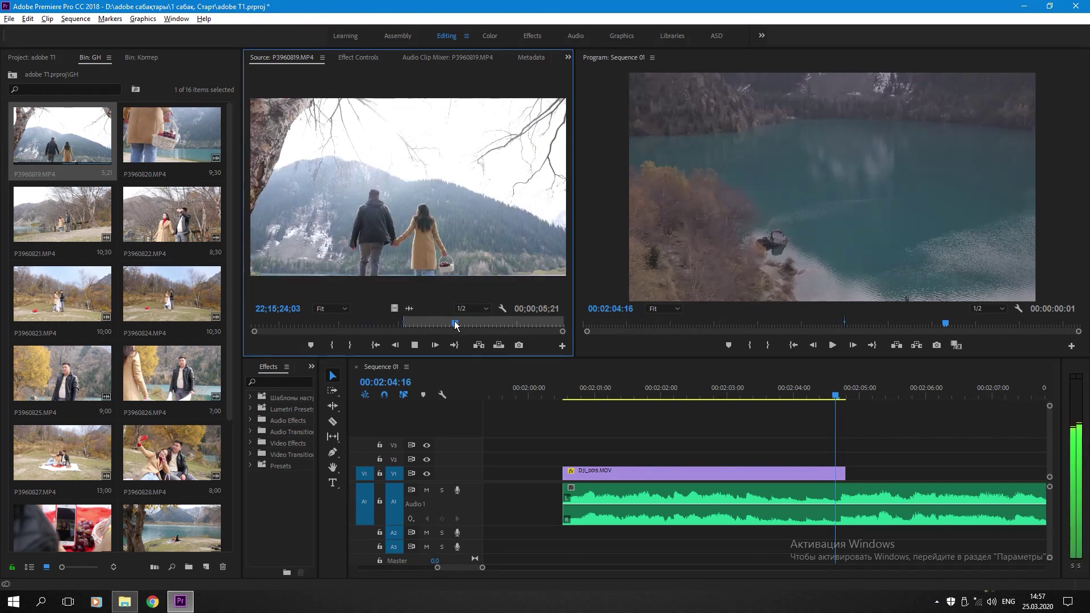
pyautogui.press('space')
pyautogui.press('o')
# - Place only the video of the marked P3960819.MP4 range on V1 directly after DJI_0015.MOV, and save the project
pyautogui.moveTo(395, 308); pyautogui.dragTo(864, 473)
pyautogui.moveTo(692, 393); pyautogui.dragTo(688, 396)
pyautogui.hotkey('ctrl', 's')
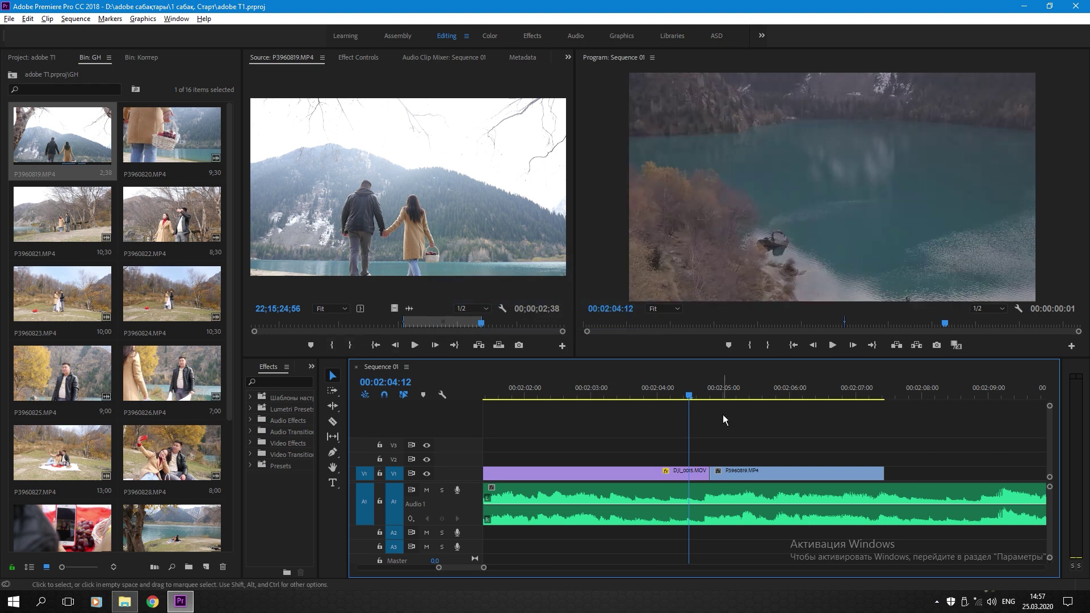
# - Play the sequence from 00:02:04:12 across the cut between DJI_0015.MOV and P3960819.MP4
pyautogui.press('space')
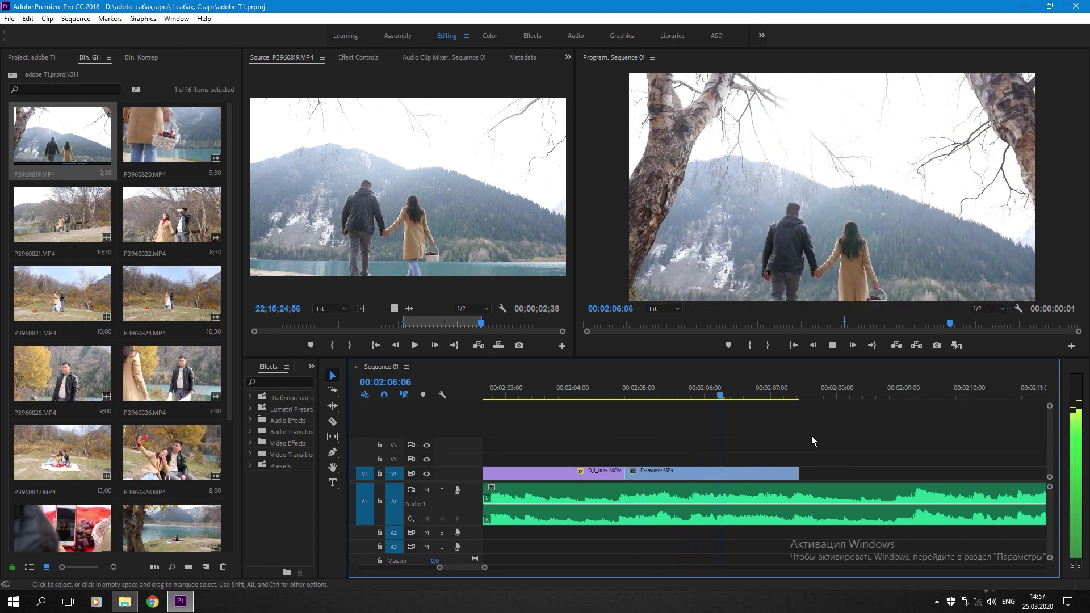
pyautogui.press('space')
pyautogui.press('-')
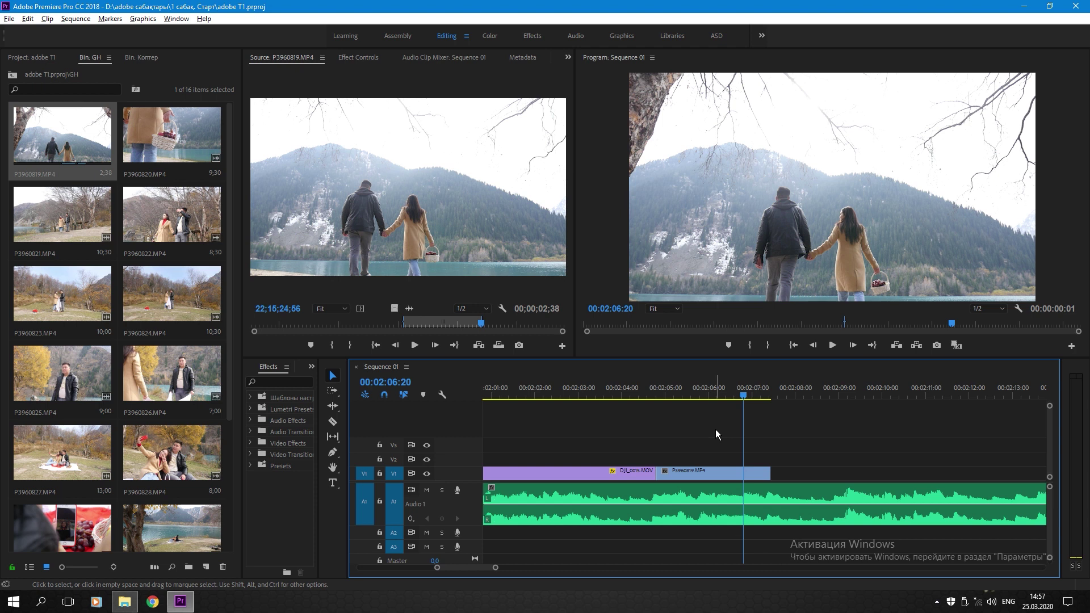
# - Slow the P3960819.MP4 clip on V1 down to 50% speed
pyautogui.click(707, 387)
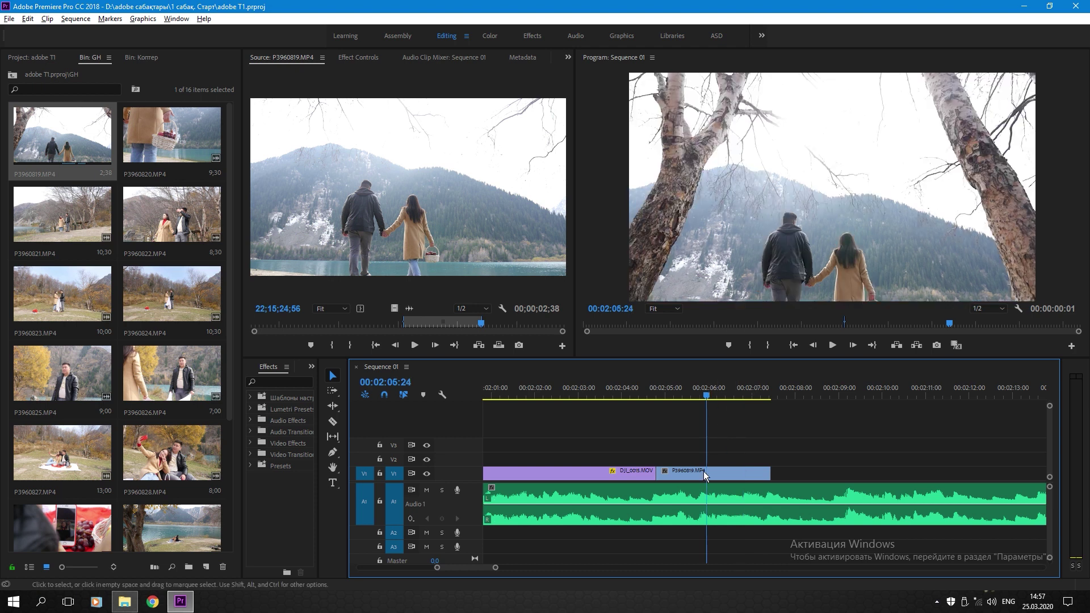
pyautogui.click(696, 476)
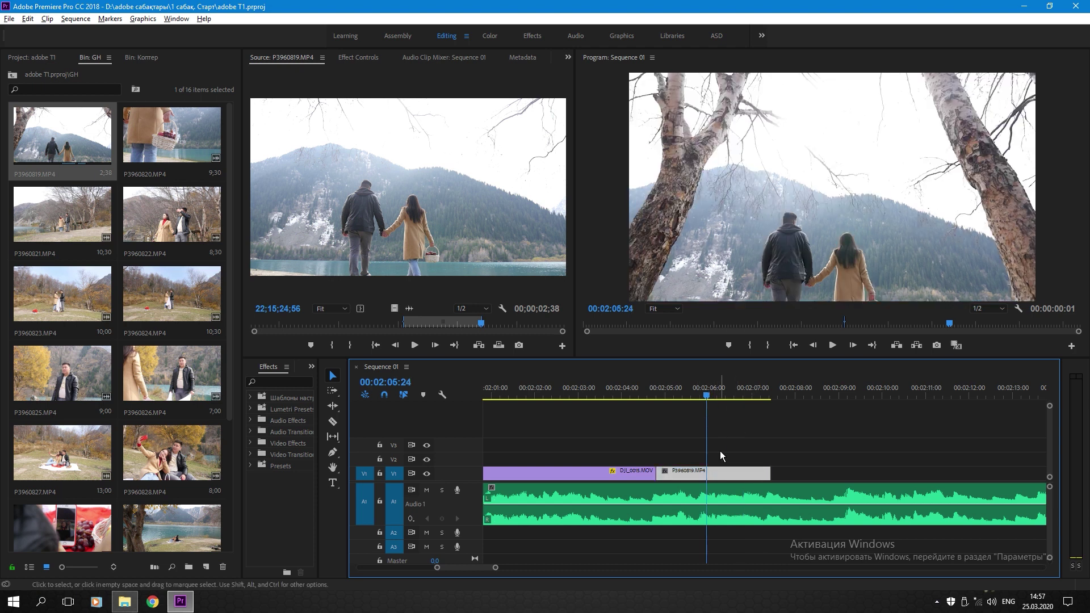
pyautogui.hotkey('ctrl', 'r')
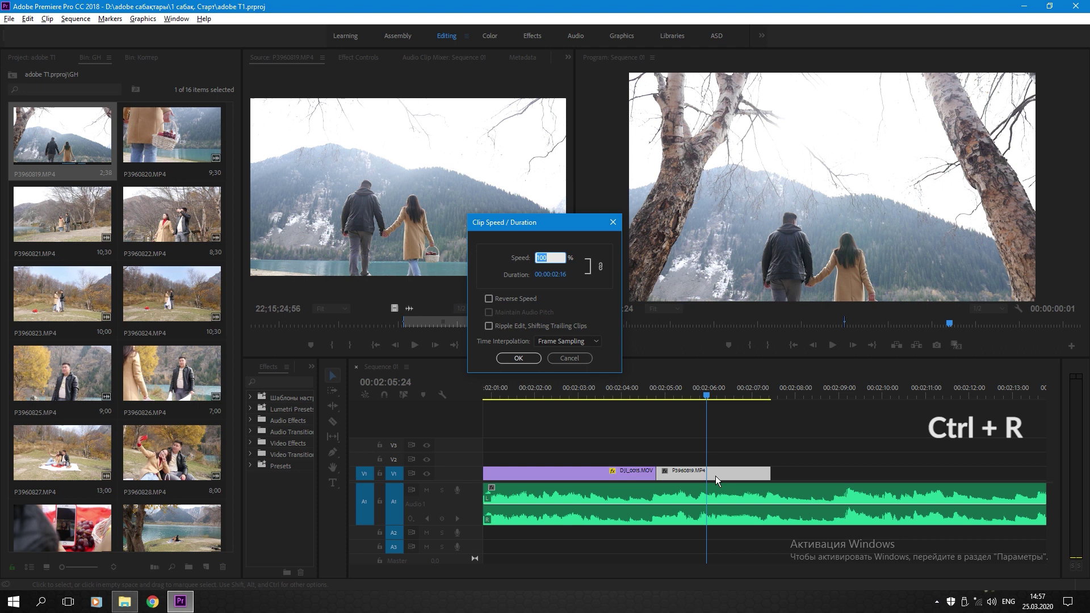
pyautogui.write('50')
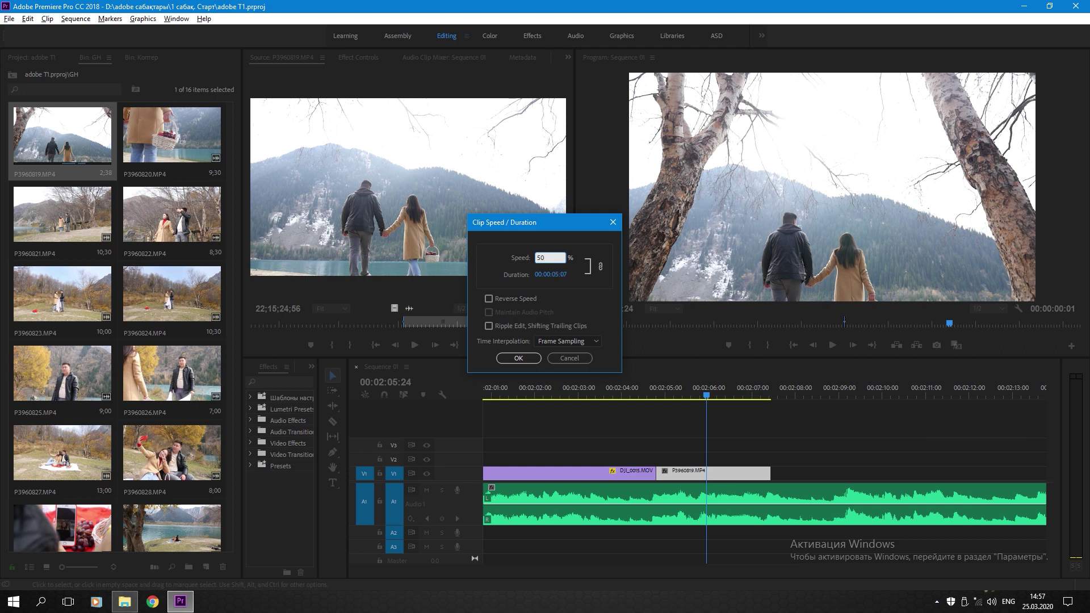
pyautogui.press('Return')
# - Cut the slowed P3960819.MP4 clip at the beat at 00:02:09:04, delete its tail, and save the project
pyautogui.click(620, 388)
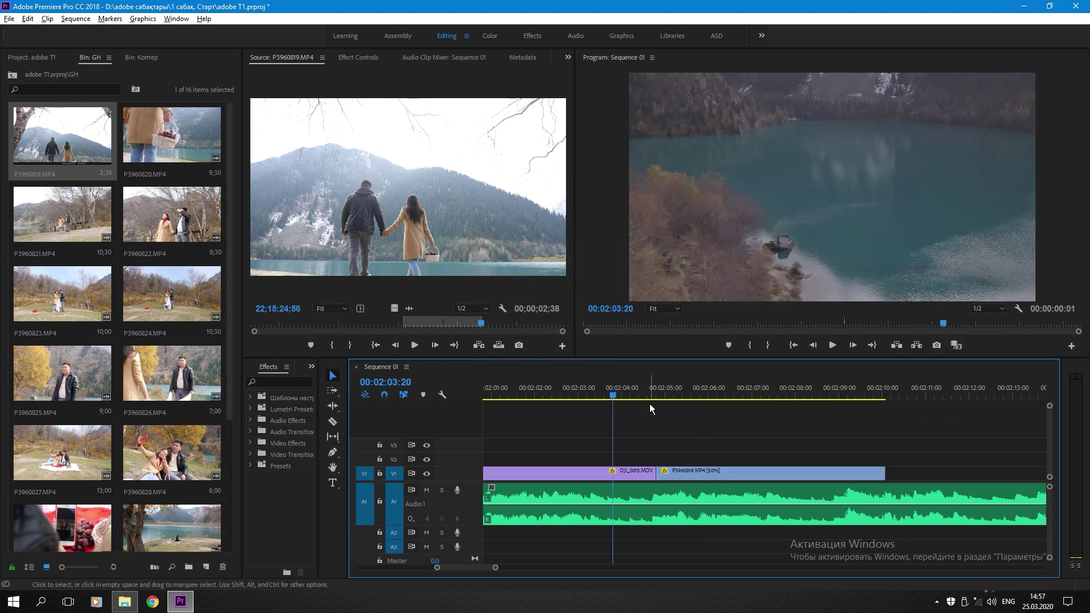
pyautogui.press('space')
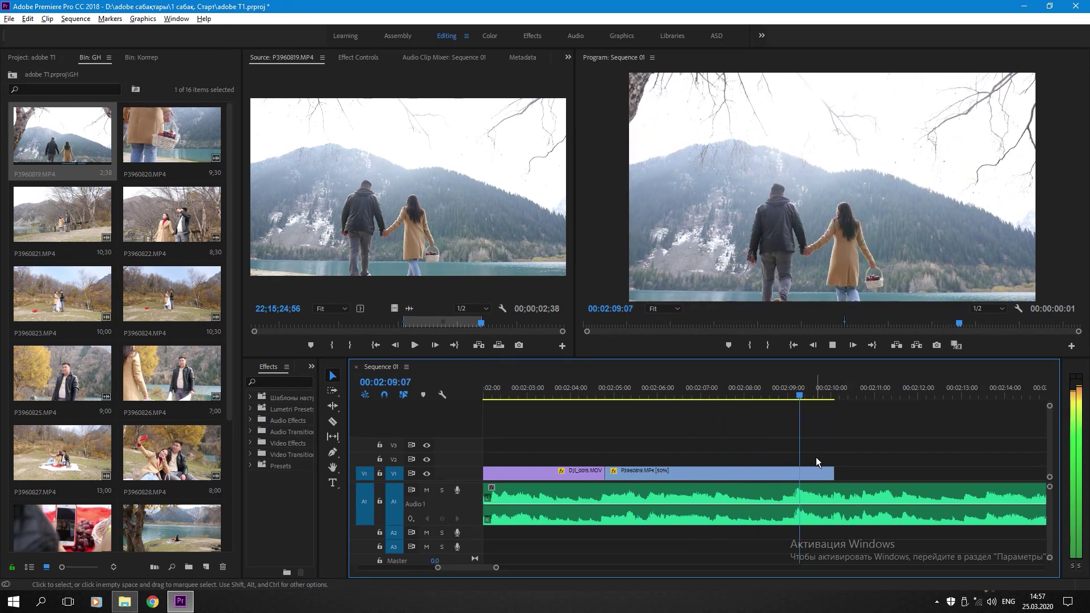
pyautogui.press('space')
pyautogui.press('c')
pyautogui.click(798, 475)
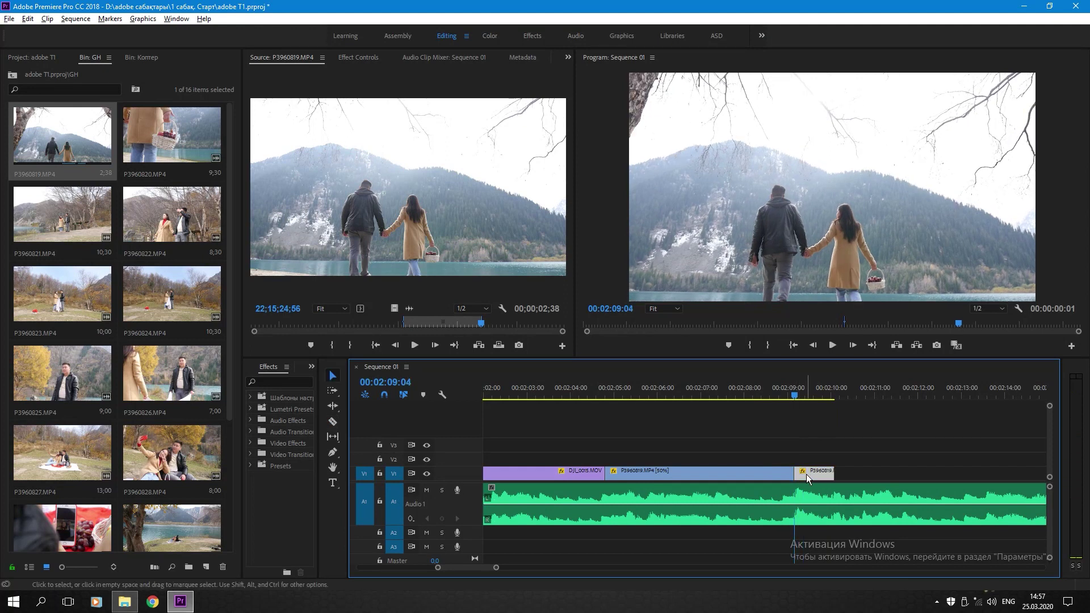
pyautogui.press('Delete')
pyautogui.hotkey('ctrl', 's')
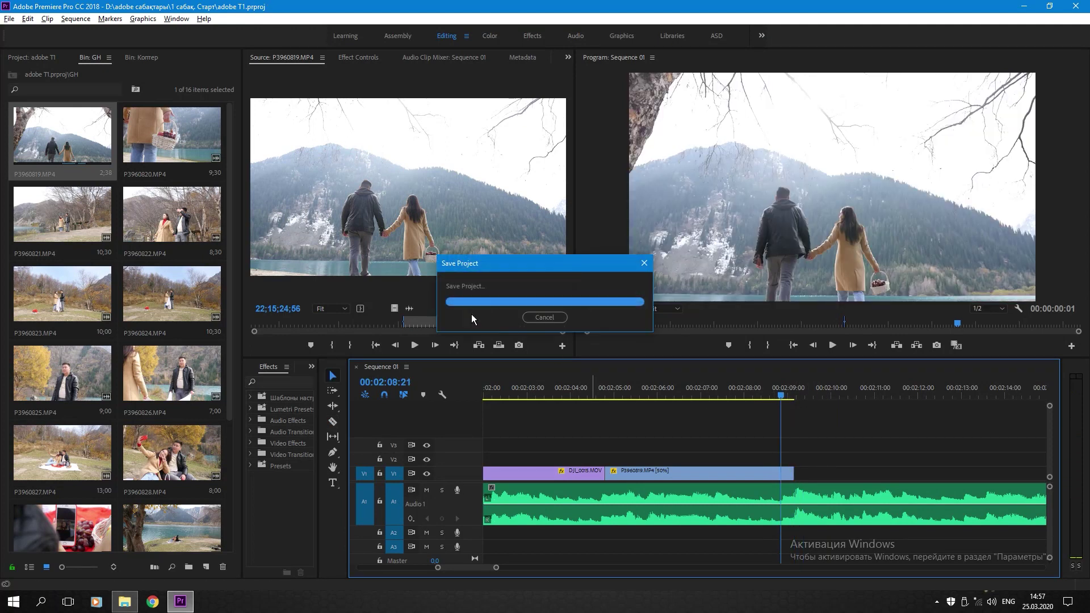
# - Mark P3960820.MP4 from 22;15;32;54 to 22;15;34;21 and place only its video on V1 directly after P3960819.MP4
pyautogui.doubleClick(172, 136)
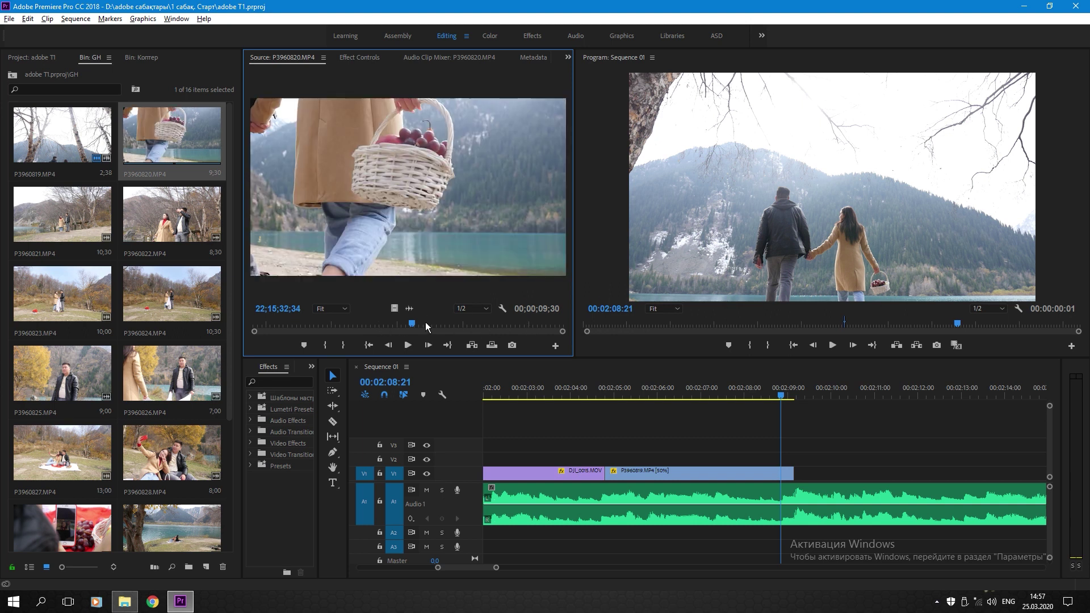
pyautogui.click(421, 322)
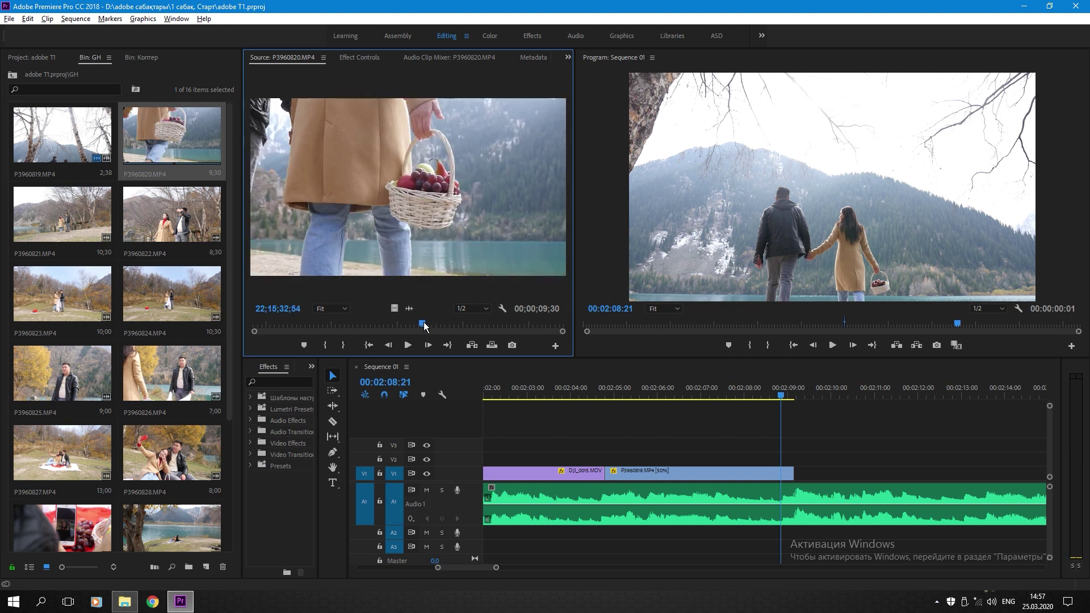
pyautogui.press('i')
pyautogui.press('space')
pyautogui.press('o')
pyautogui.moveTo(413, 309); pyautogui.dragTo(812, 476)
# - Slow the P3960820.MP4 clip on V1 down to 50% speed
pyautogui.hotkey('ctrl', 'r')
pyautogui.write('50')
pyautogui.press('Return')
# - Play across the start of P3960820.MP4 and cut the clip at the beat near 00:02:11:00, removing its tail
pyautogui.click(811, 426)
pyautogui.press('space')
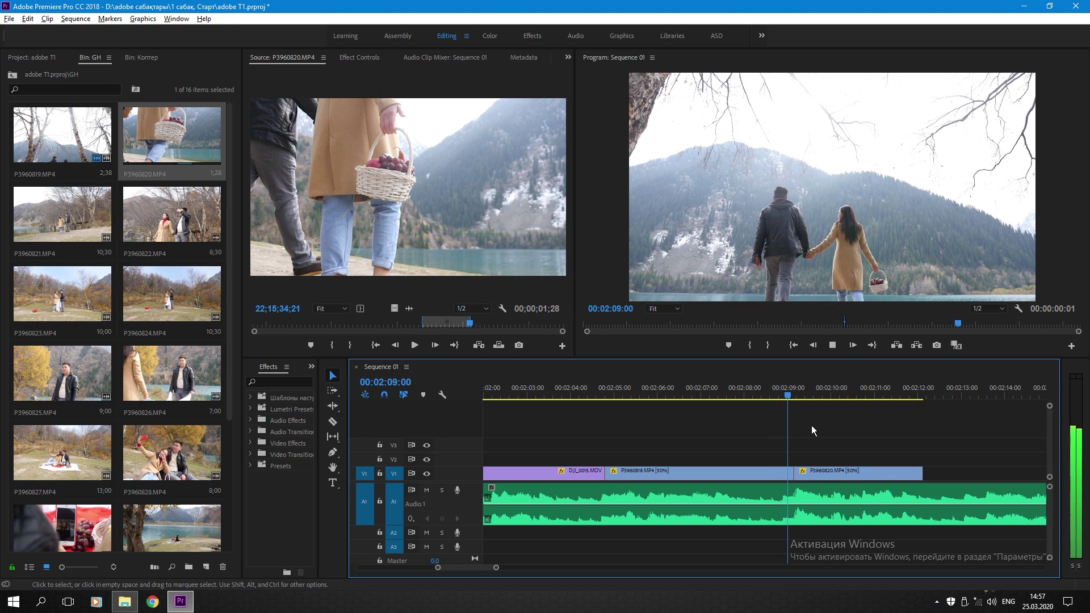
pyautogui.scroll(-4, 824, 454)
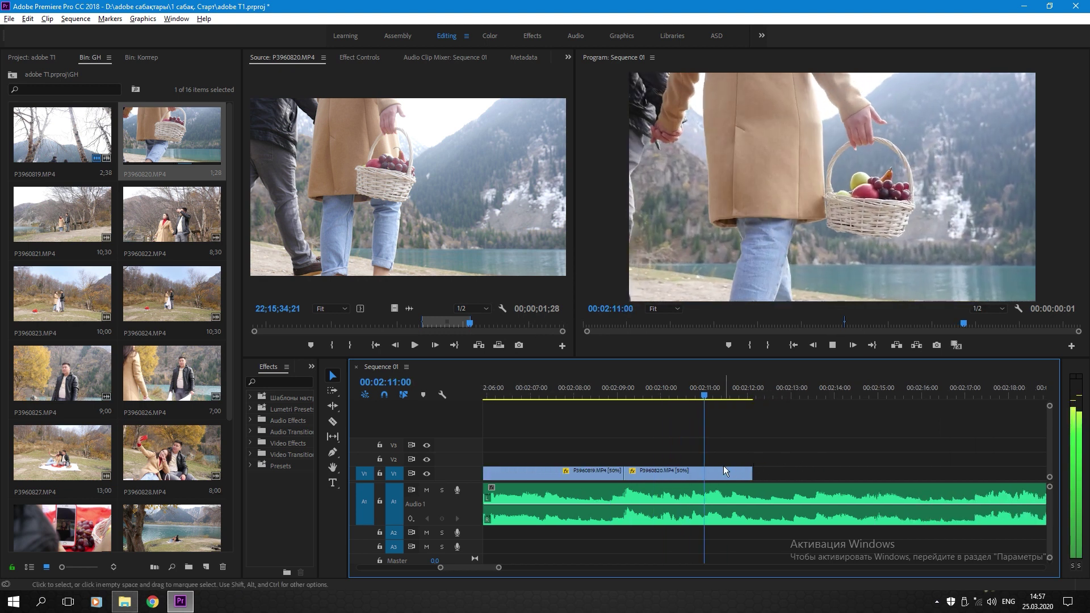
pyautogui.click(611, 388)
pyautogui.press('space')
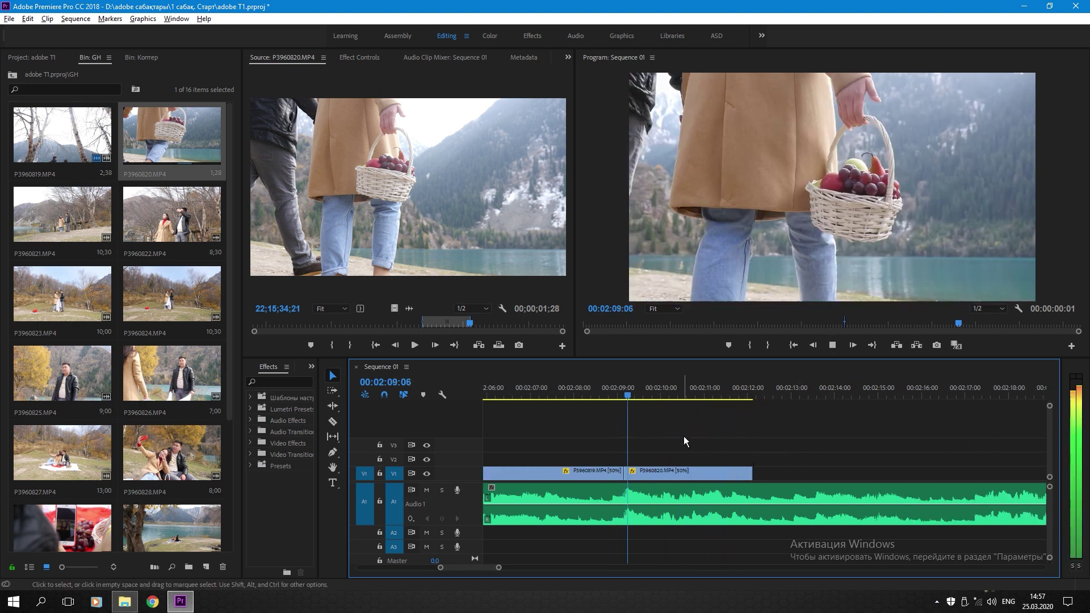
pyautogui.press('space')
pyautogui.press('c')
pyautogui.click(708, 475)
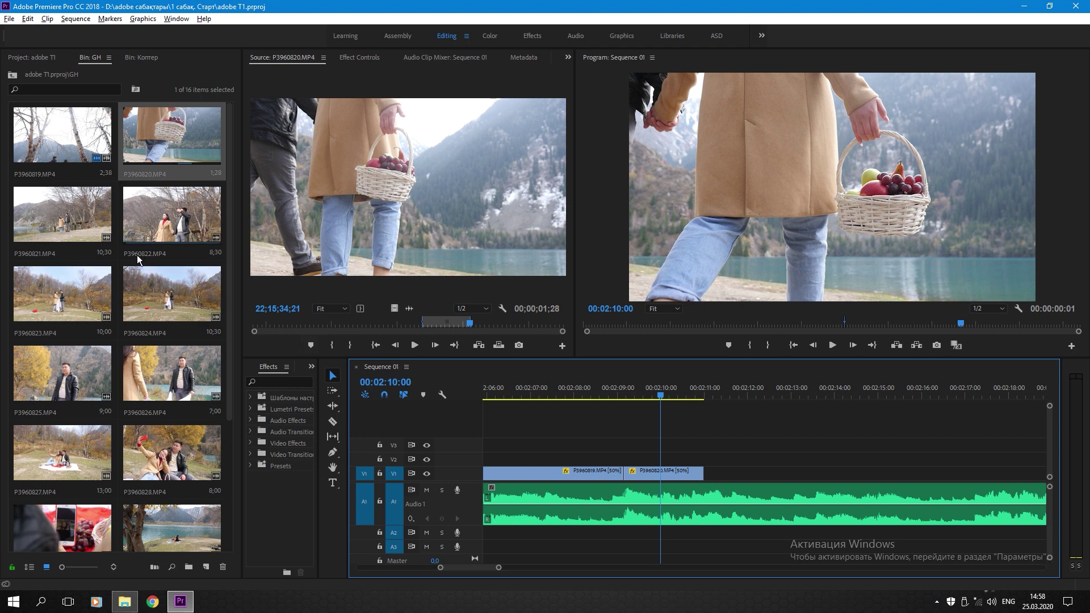
# - Mark DJI_0028.MOV from 00:00:08:14 to 00:00:10:19 and place its video on V1 directly after P3960820.MP4
pyautogui.doubleClick(75, 219)
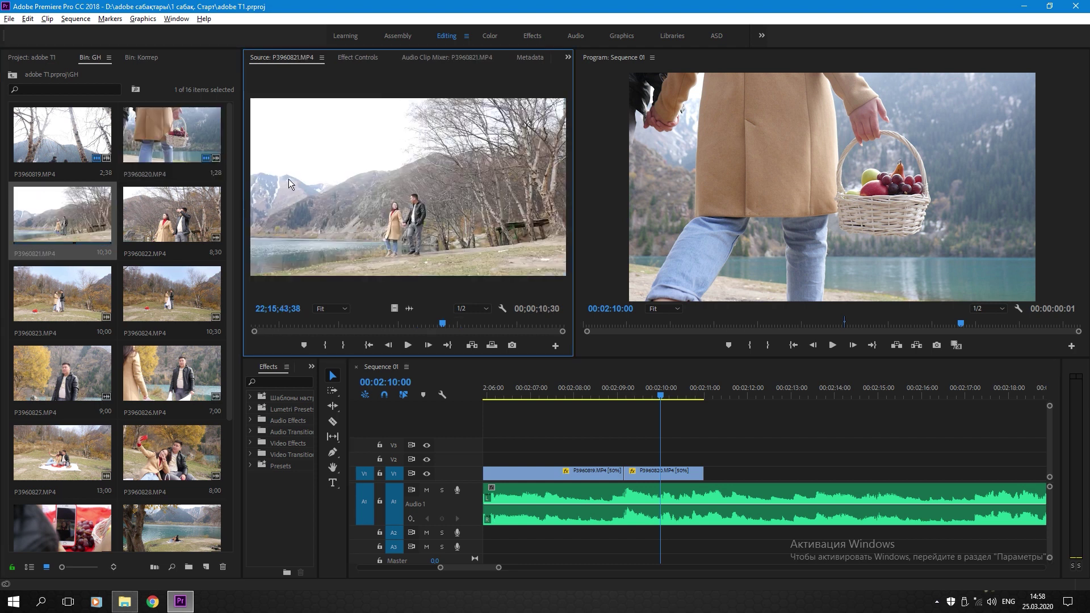
pyautogui.click(141, 57)
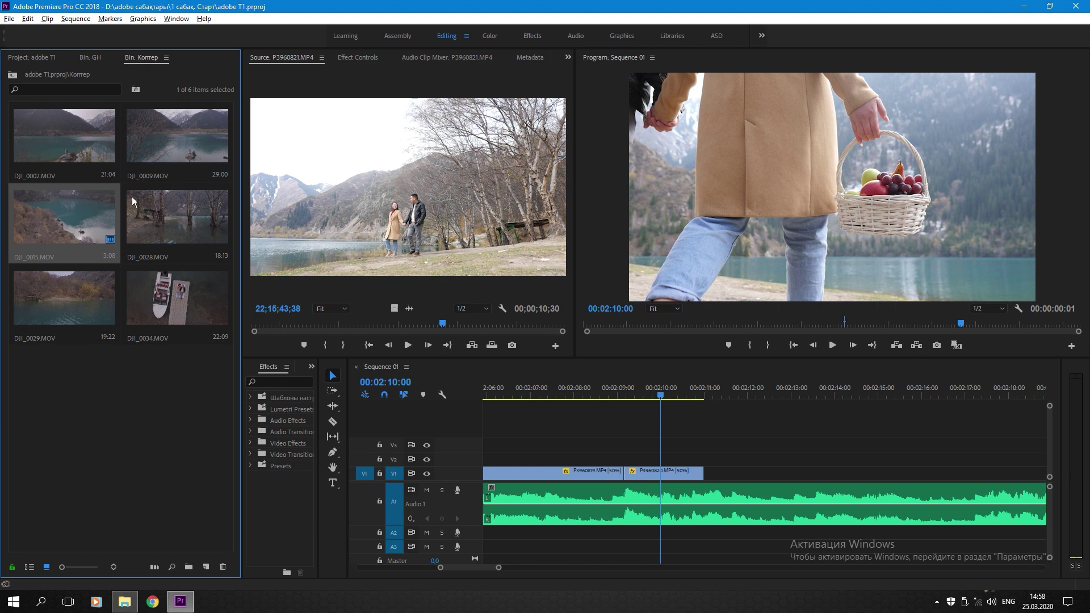
pyautogui.doubleClick(171, 225)
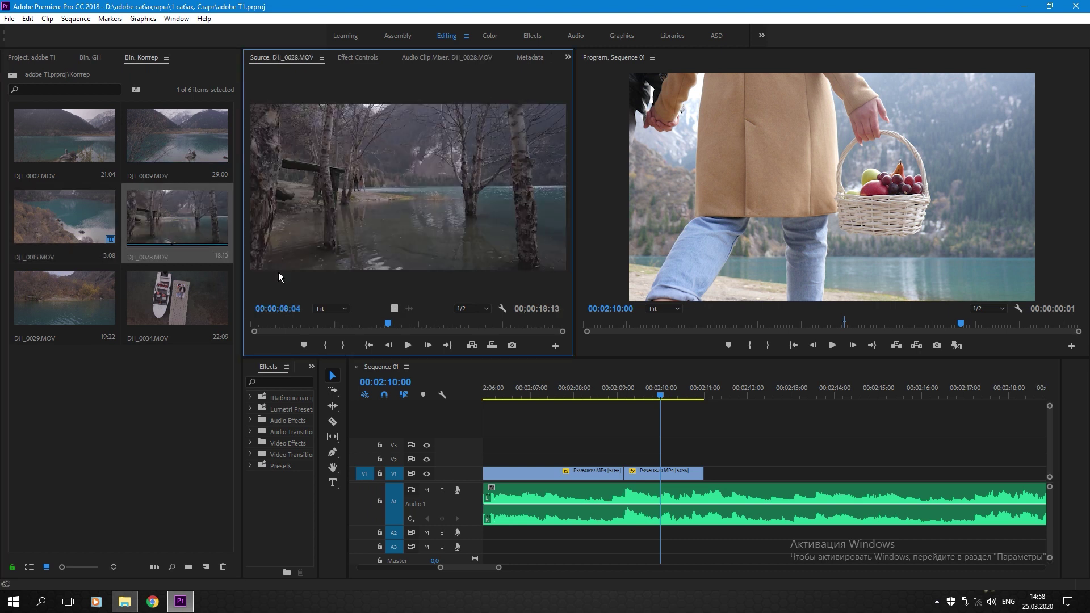
pyautogui.moveTo(336, 326); pyautogui.dragTo(397, 332)
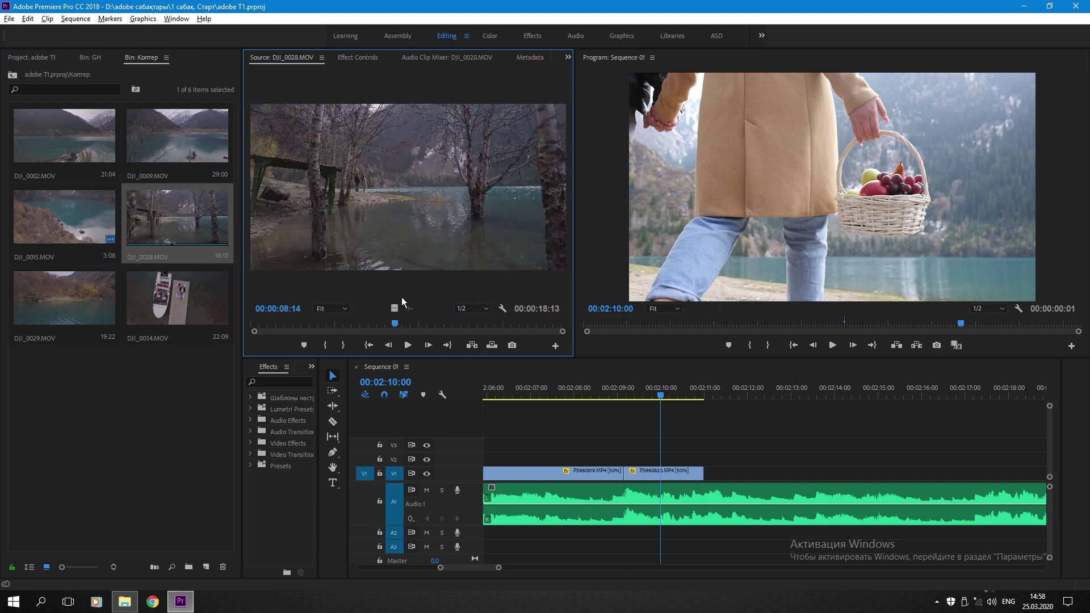
pyautogui.press('i')
pyautogui.press('space')
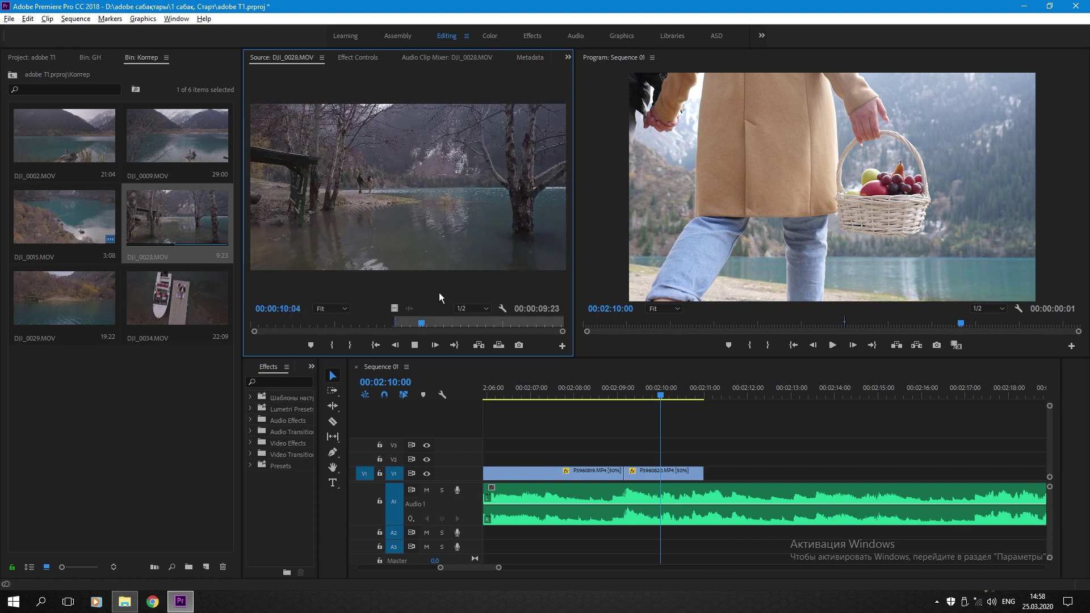
pyautogui.press('space')
pyautogui.press('o')
pyautogui.moveTo(395, 309); pyautogui.dragTo(718, 473)
# - Slow the DJI_0028.MOV clip on V1 to 75% speed and change its time interpolation method
pyautogui.hotkey('ctrl', 'r')
pyautogui.write('75')
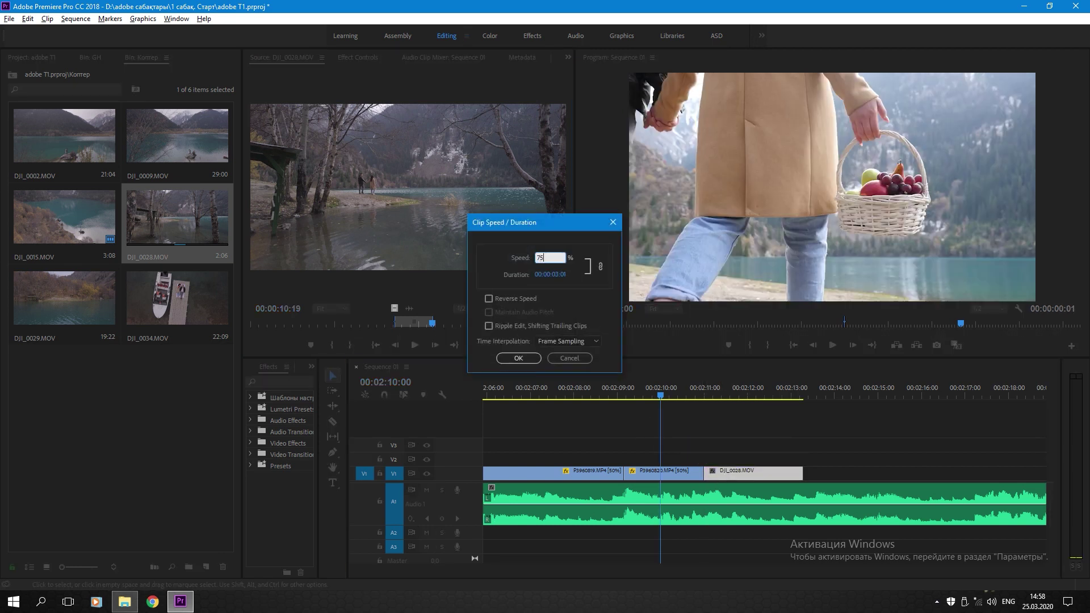
pyautogui.click(568, 341)
pyautogui.click(549, 376)
pyautogui.click(520, 358)
# - Play the slowed DJI_0028.MOV clip, cut it at the beat at 00:02:13:12, and delete its tail
pyautogui.click(704, 404)
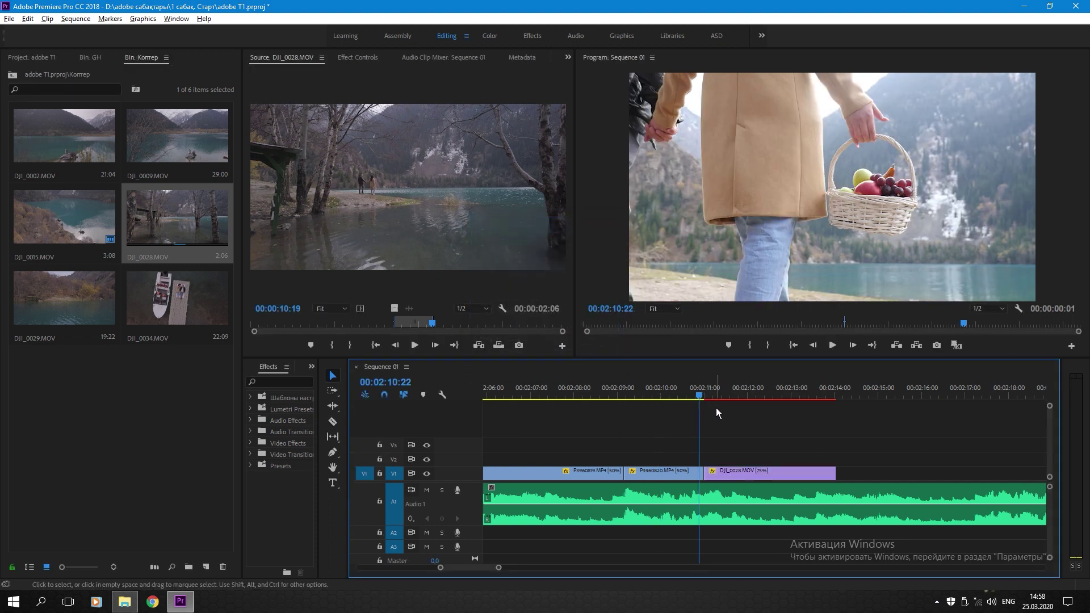
pyautogui.press('space')
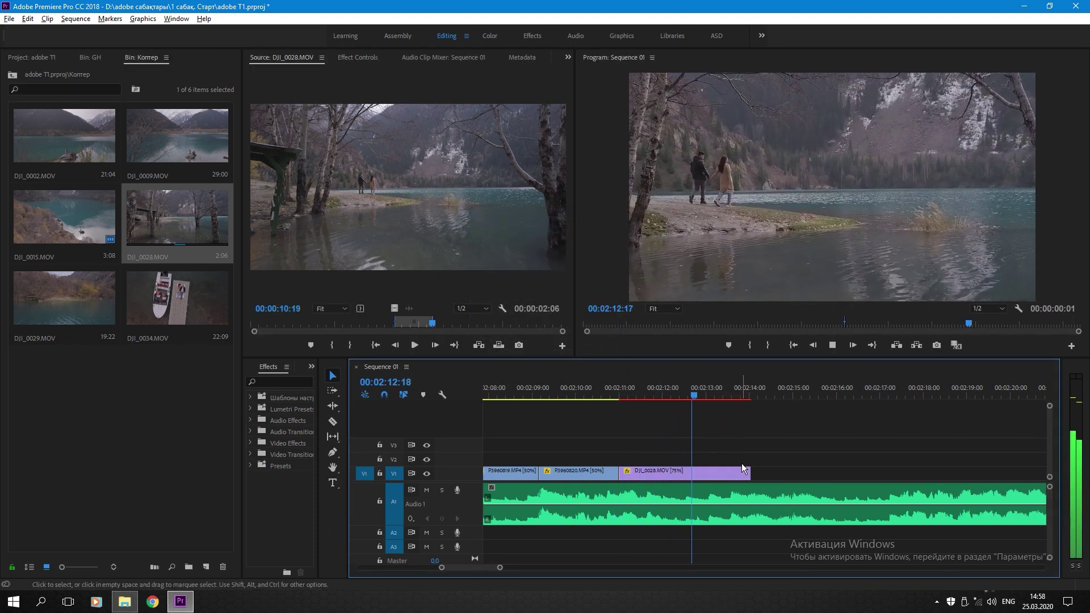
pyautogui.press('space')
pyautogui.press('c')
pyautogui.click(728, 473)
pyautogui.press('v')
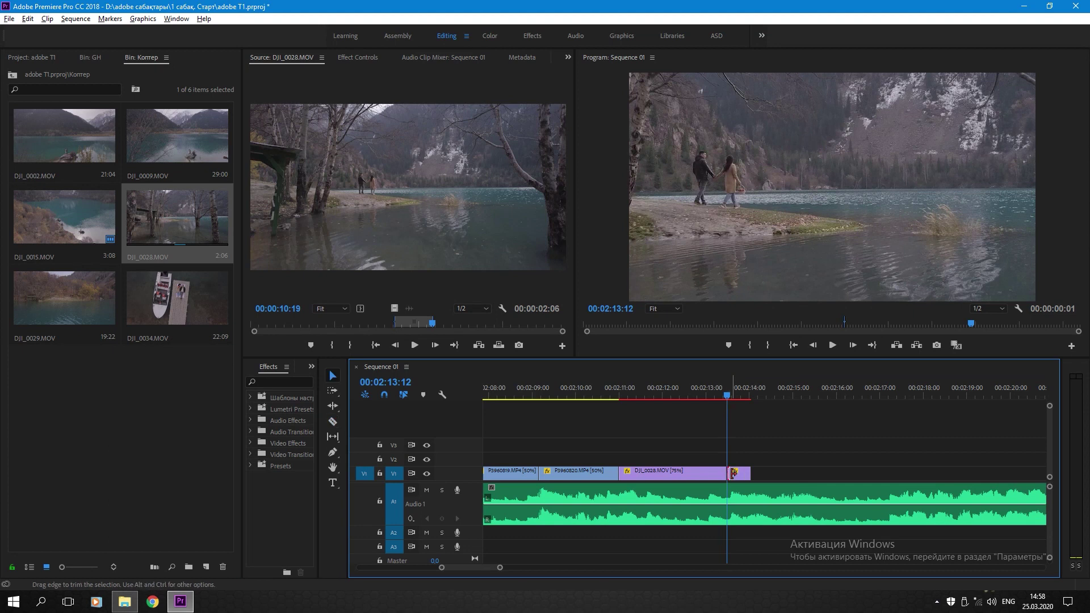
pyautogui.click(733, 473)
pyautogui.press('Delete')
# - Set the scale of the DJI_0028.MOV clip on V1 to 50
pyautogui.click(696, 396)
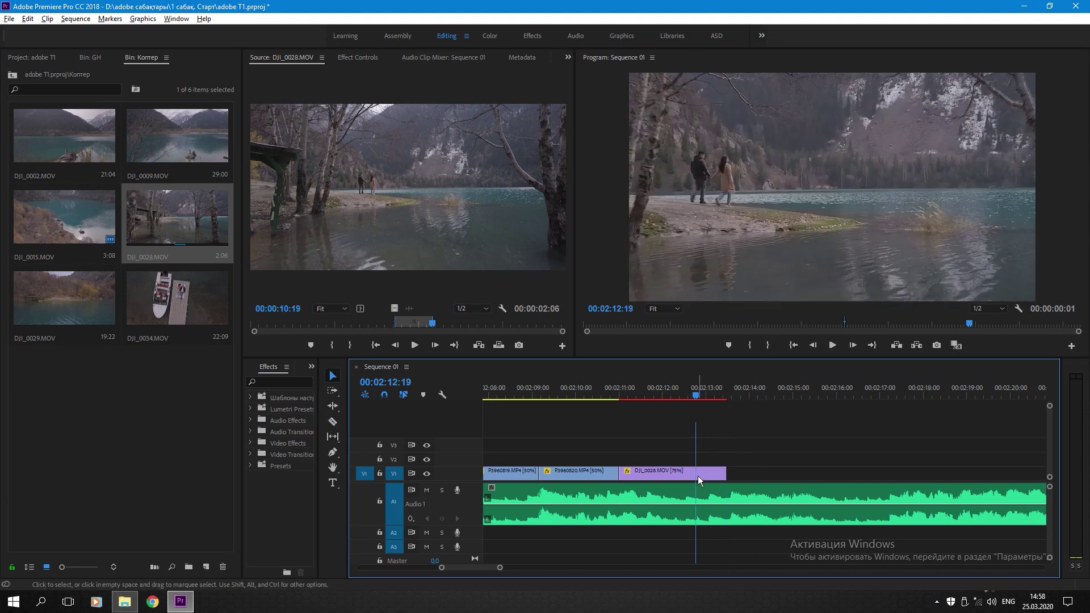
pyautogui.click(697, 476)
pyautogui.click(350, 58)
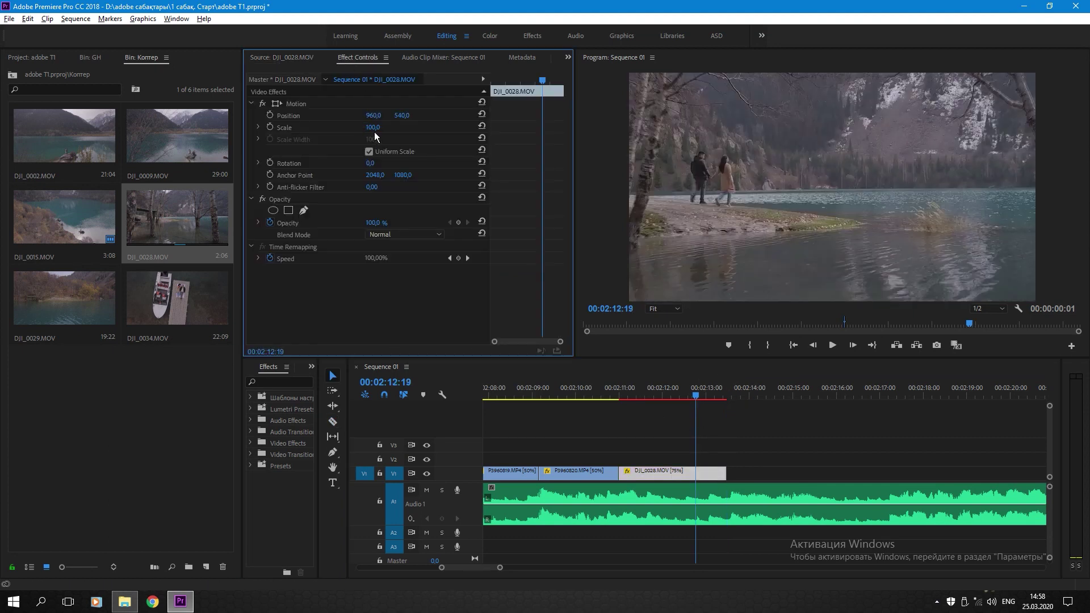
pyautogui.click(374, 129)
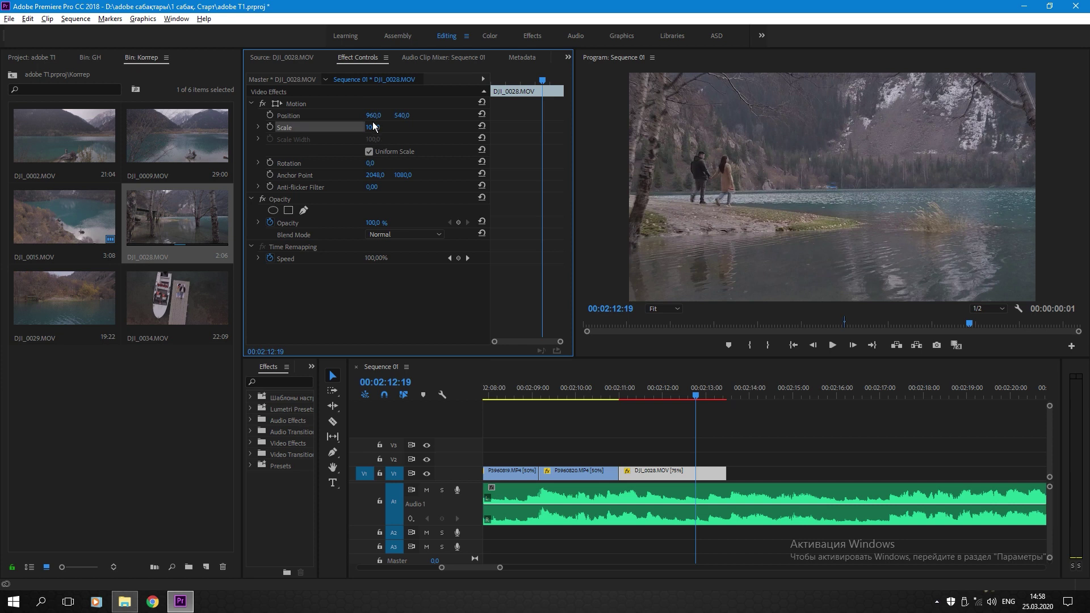
pyautogui.click(373, 127)
pyautogui.write('50')
pyautogui.press('Return')
pyautogui.click(697, 422)
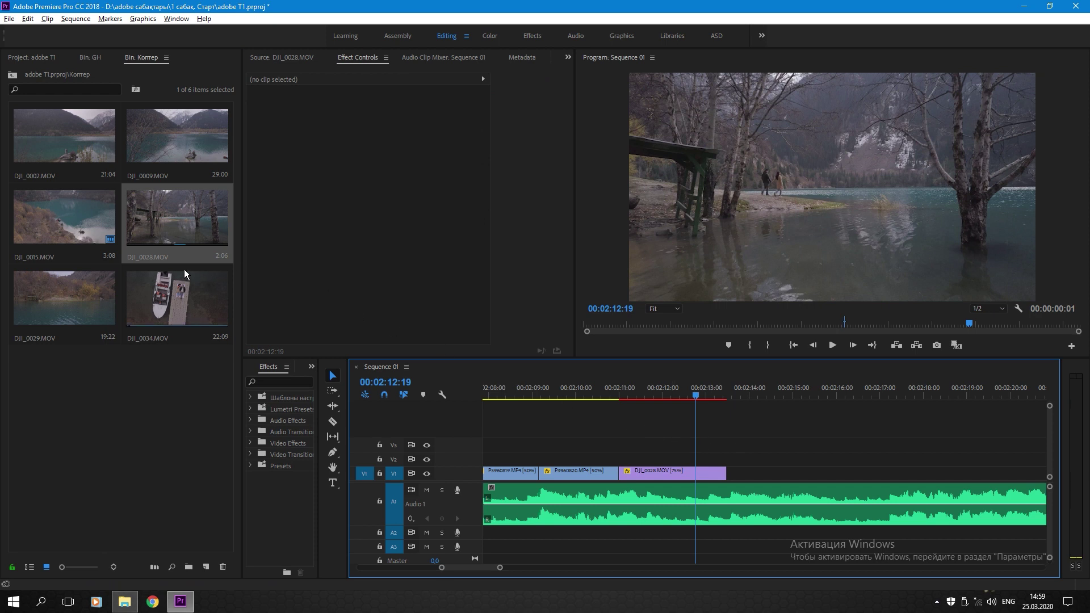
# - Mark the walking part of P3960821.MP4 up to 22;15;43;12 and place only its video on V1 directly after DJI_0028.MOV
pyautogui.click(96, 55)
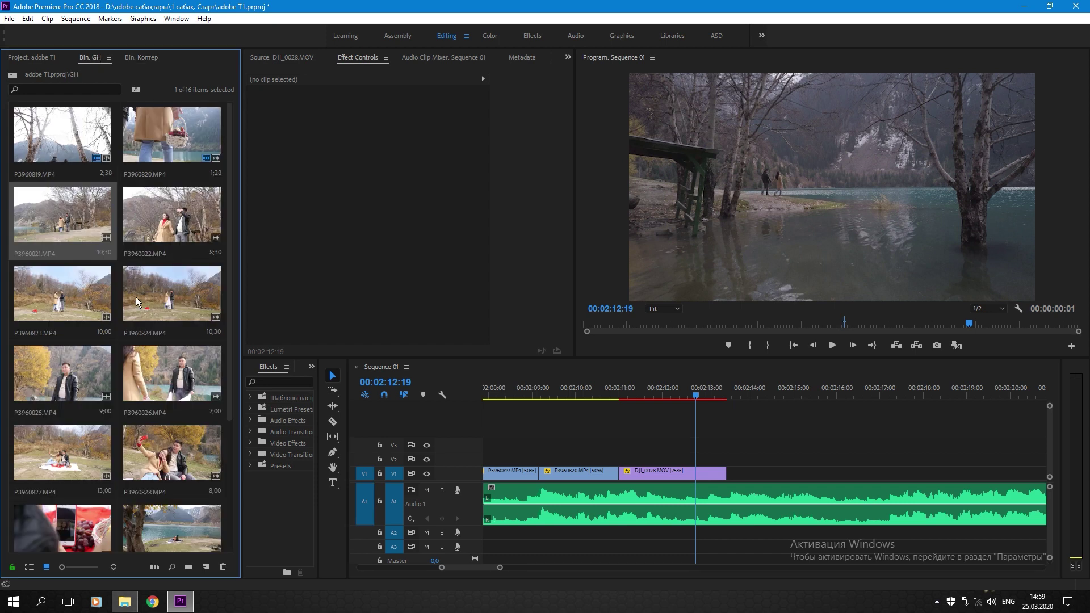
pyautogui.doubleClick(64, 223)
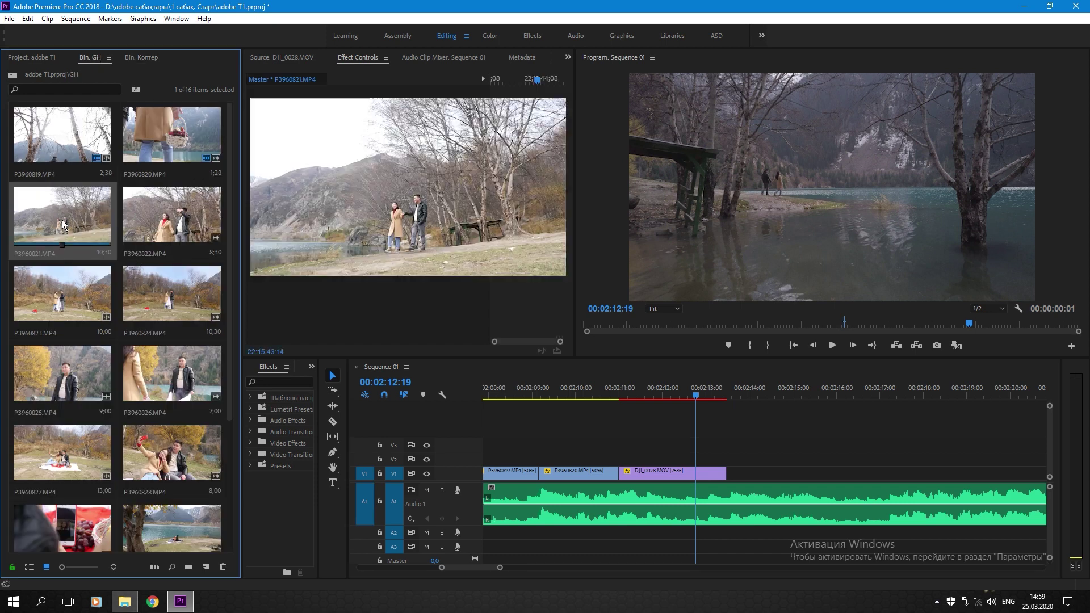
pyautogui.moveTo(404, 324); pyautogui.dragTo(376, 325)
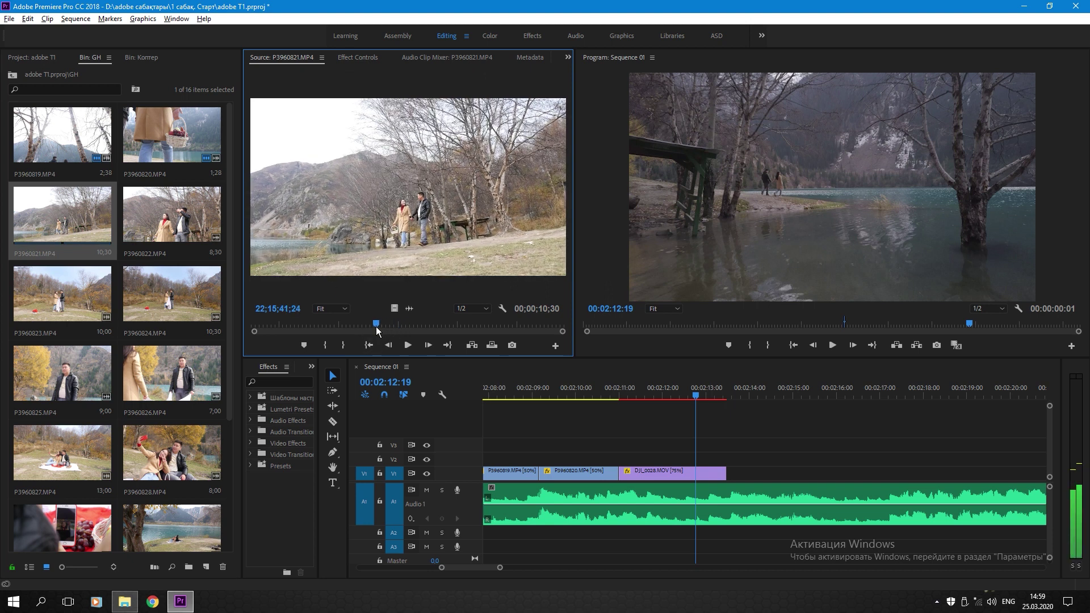
pyautogui.press('i')
pyautogui.press('space')
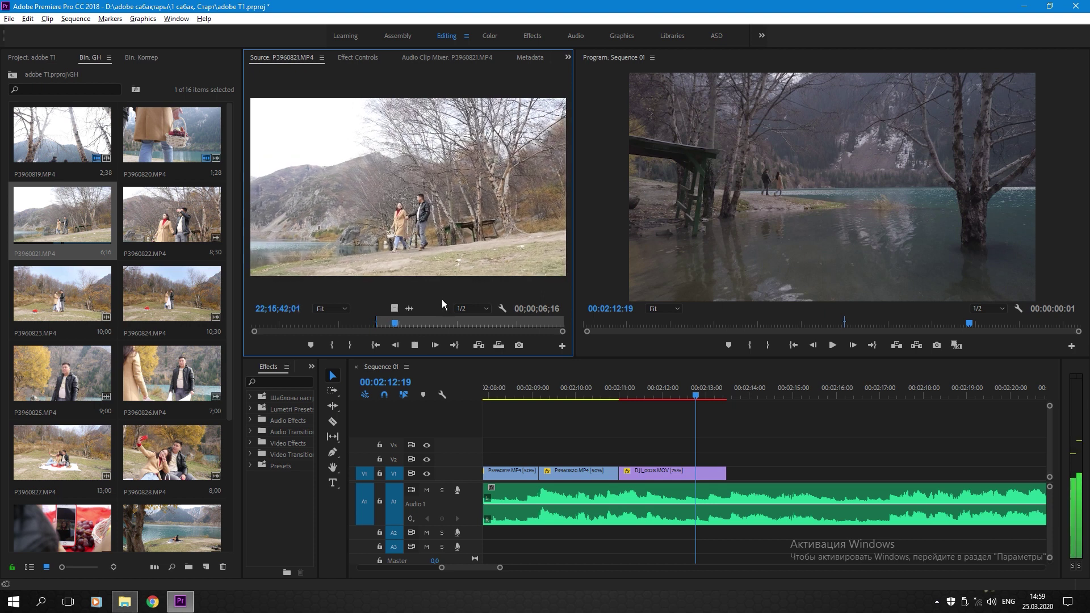
pyautogui.click(345, 323)
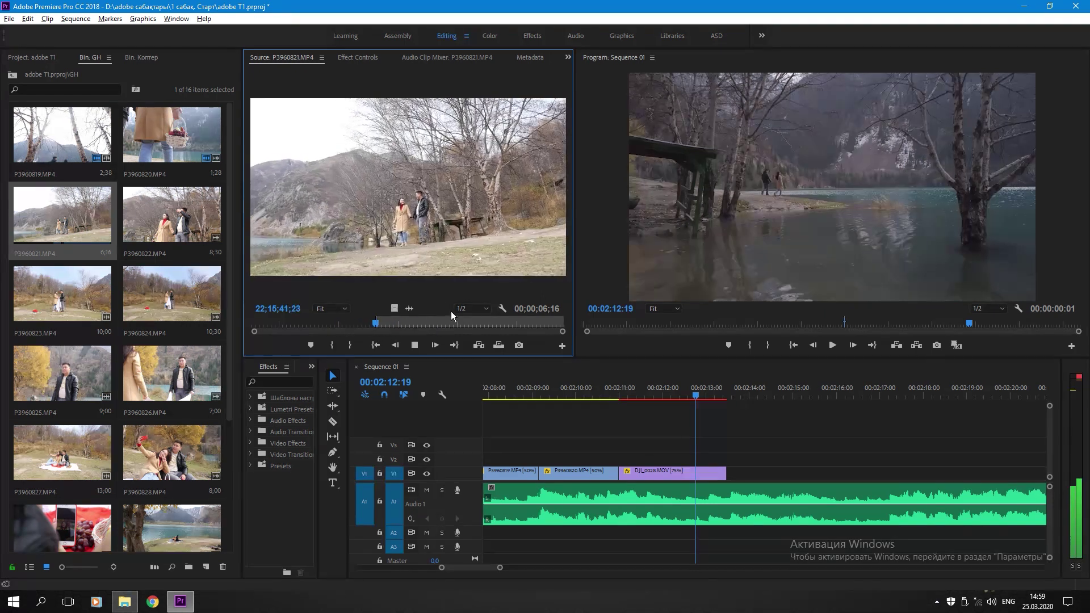
pyautogui.press('i')
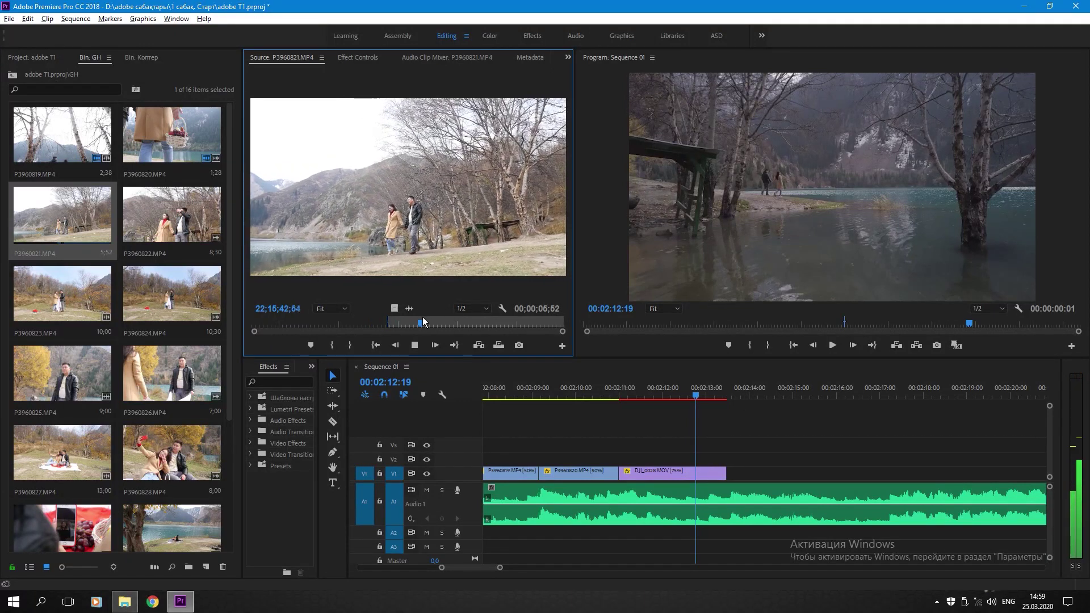
pyautogui.press('space')
pyautogui.press('o')
pyautogui.moveTo(652, 379); pyautogui.dragTo(741, 473)
# - Slow the P3960821.MP4 clip on V1 down to 50% speed
pyautogui.hotkey('ctrl', 'r')
pyautogui.write('50')
pyautogui.press('Return')
# - Play the slowed P3960821.MP4 clip, cut off its tail at the beat at about 00:02:15:15, and save the project
pyautogui.press('space')
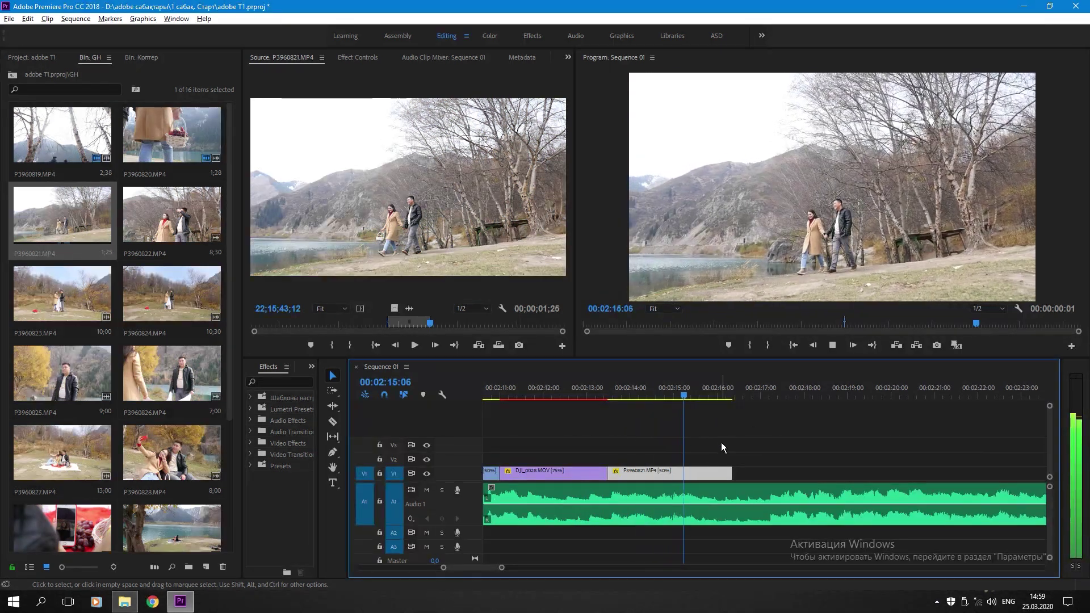
pyautogui.press('space')
pyautogui.hotkey('ctrl', 'k')
pyautogui.press('Delete')
pyautogui.press('Up')
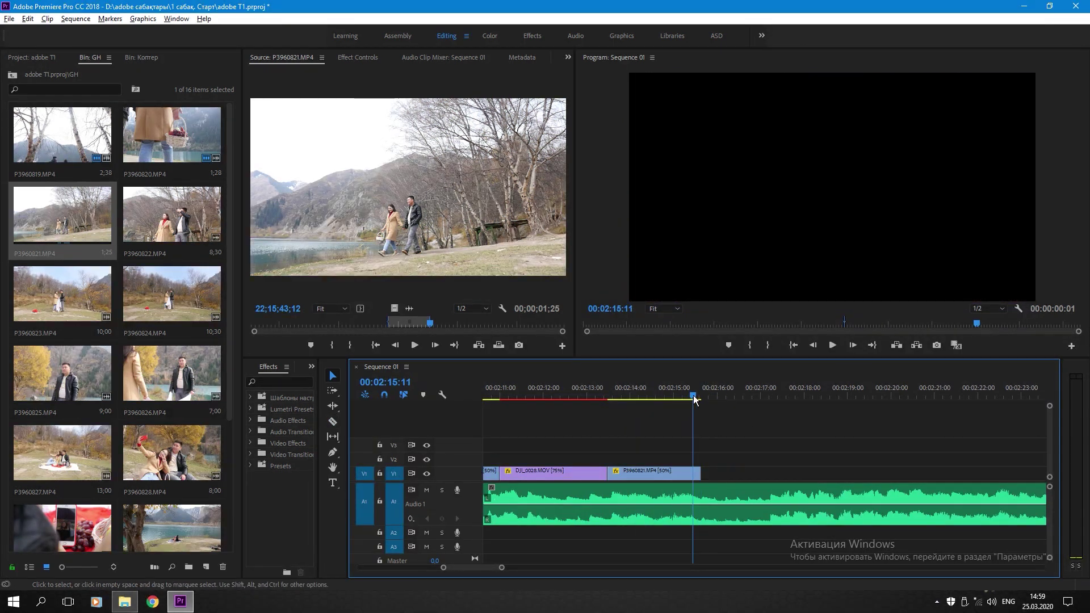
pyautogui.hotkey('ctrl', 's')
# - Mark a range of P3960822.MP4 ending at 22;15;53;23 and place only its video on V1 directly after P3960821.MP4
pyautogui.doubleClick(174, 224)
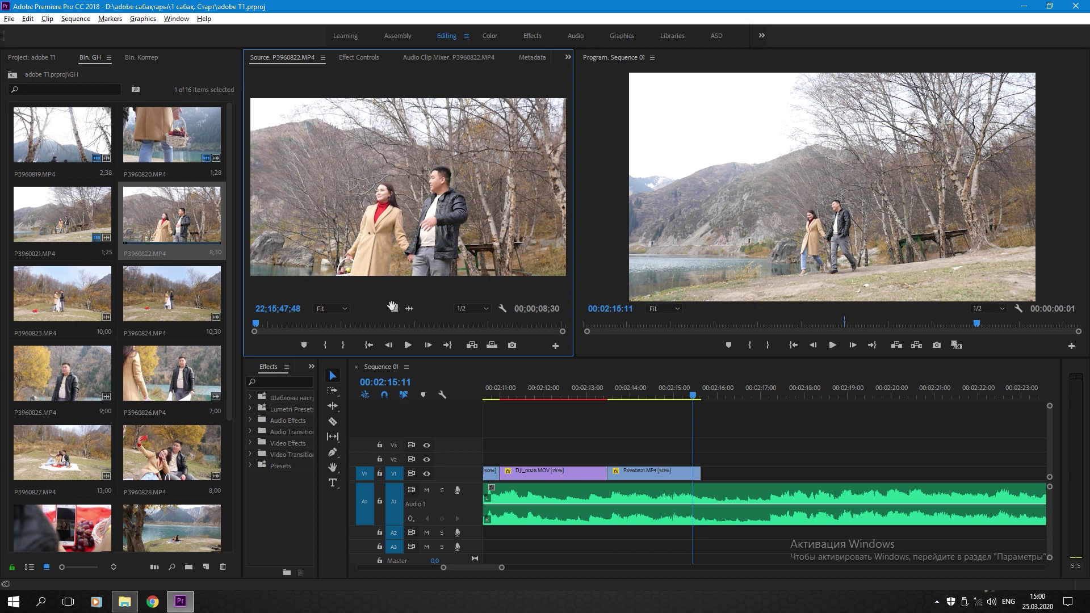
pyautogui.click(339, 323)
pyautogui.press('i')
pyautogui.press('space')
pyautogui.press('i')
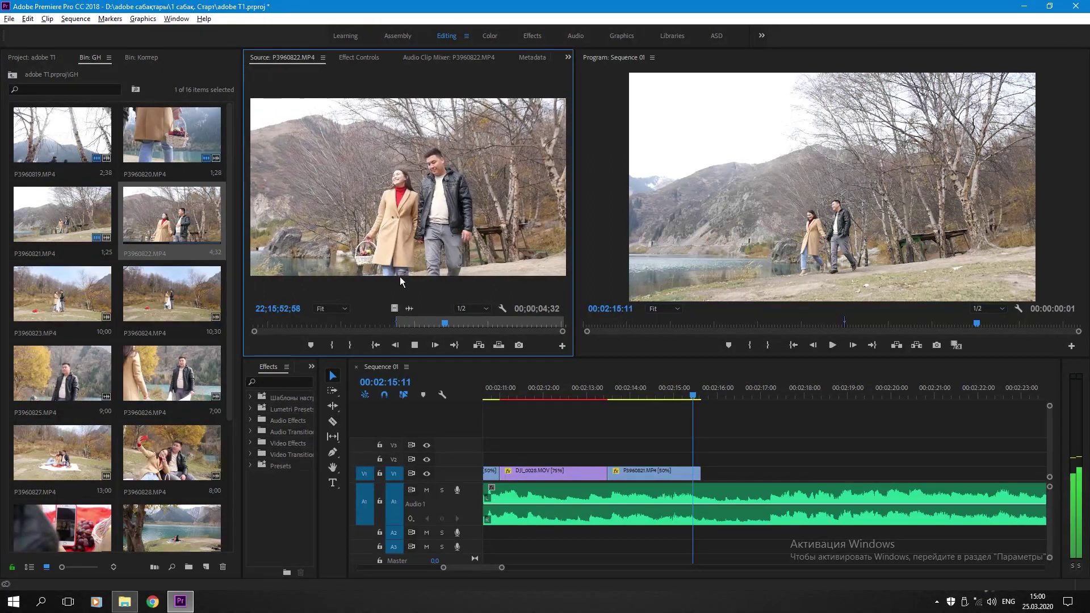
pyautogui.press('o')
pyautogui.moveTo(400, 274); pyautogui.dragTo(724, 481)
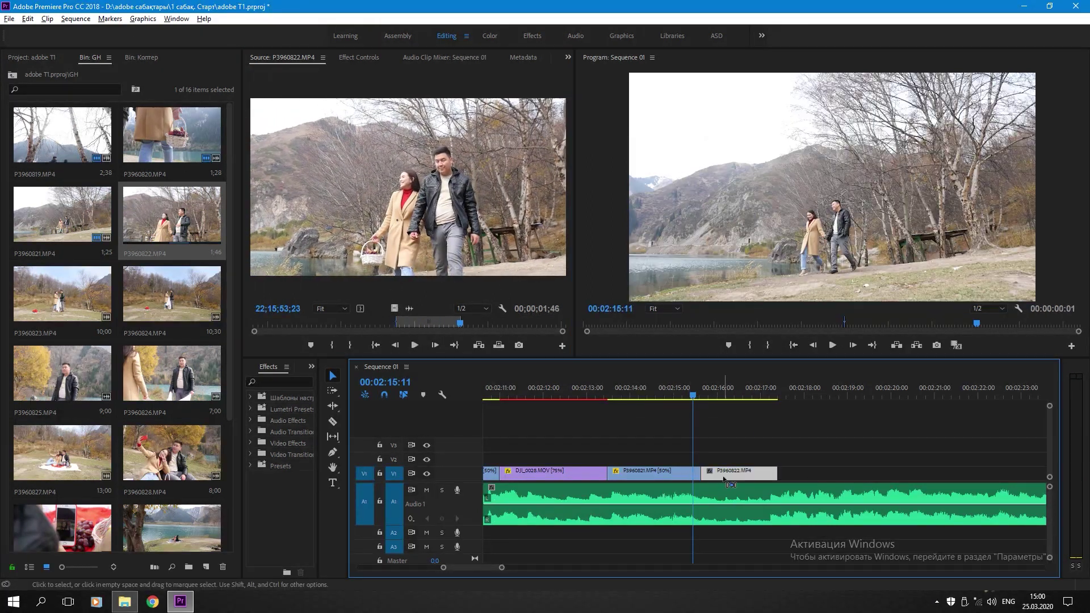
# - Slow the P3960822.MP4 clip on V1 down to 50% speed
pyautogui.hotkey('ctrl', 'r')
pyautogui.write('50')
pyautogui.press('Return')
# - Play to the next beat, trim the end of the P3960822.MP4 clip to 00:02:17:13, and save the project
pyautogui.press('space')
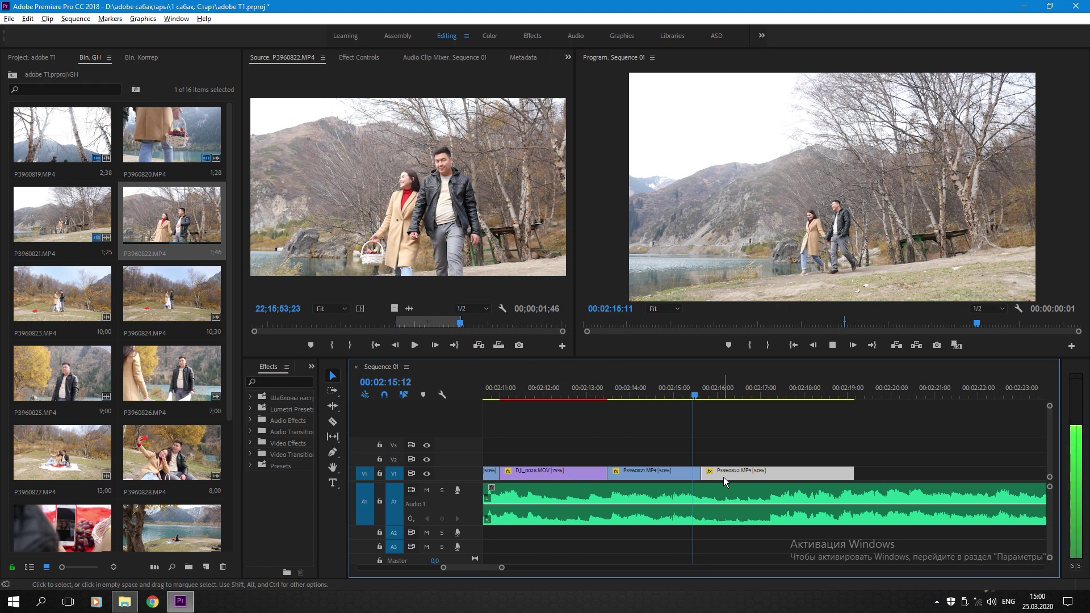
pyautogui.press('space')
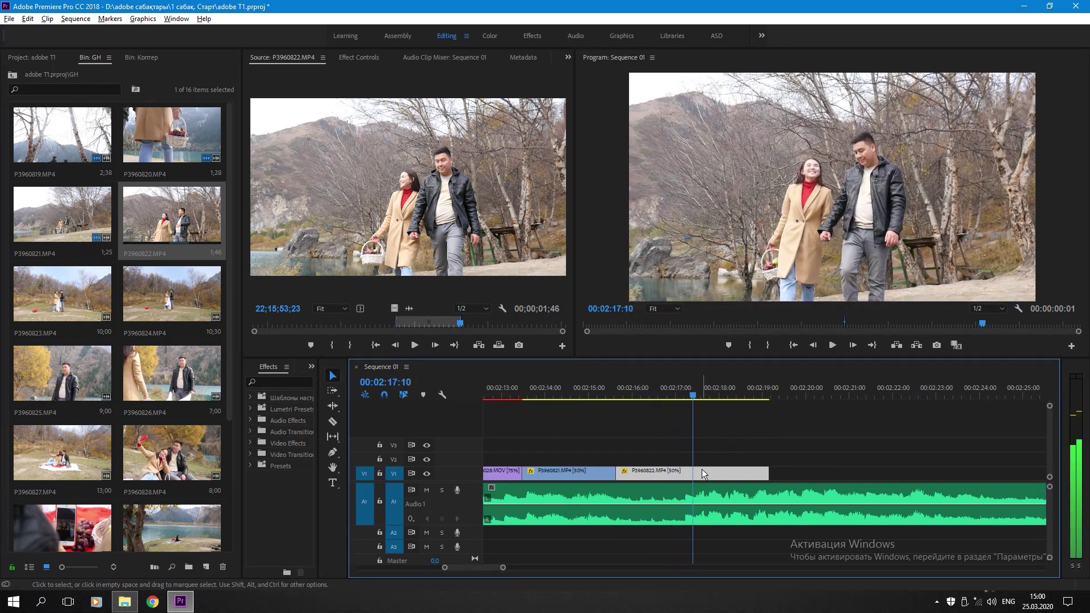
pyautogui.moveTo(768, 473); pyautogui.dragTo(698, 473)
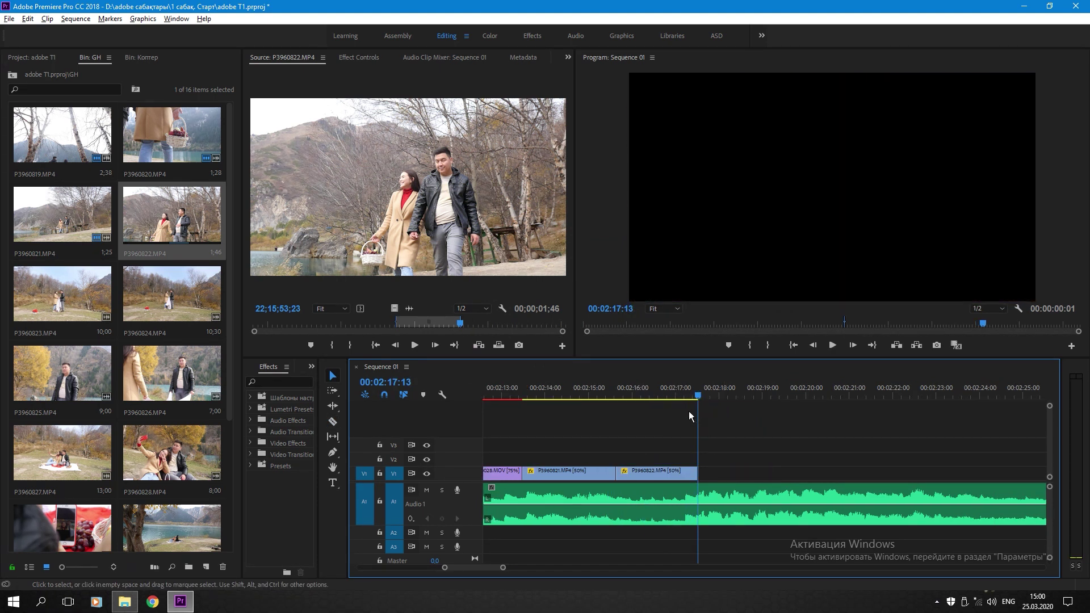
pyautogui.hotkey('ctrl', 's')
# - Mark the range 00:00:07:16 to 00:00:10:12 of DJI_0029.MOV from the drone bin and place it on V1 directly after P3960822.MP4
pyautogui.click(151, 57)
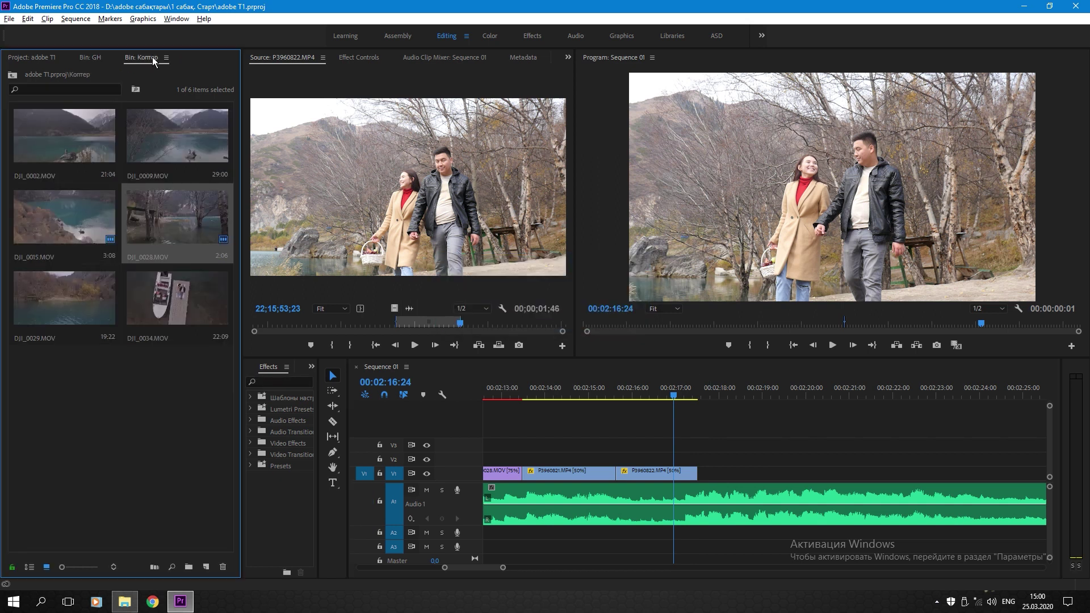
pyautogui.doubleClick(69, 290)
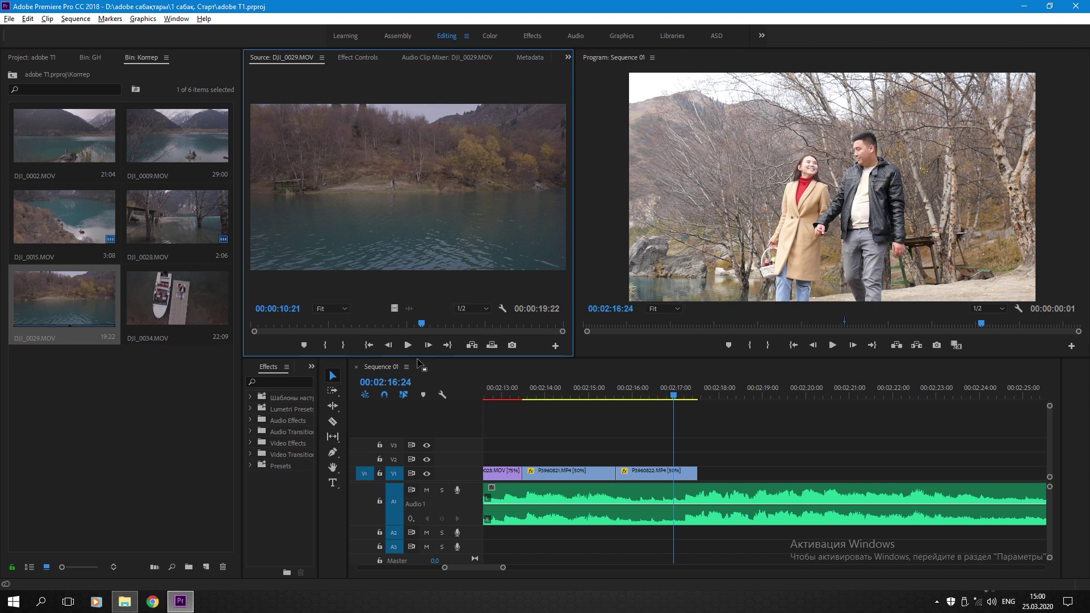
pyautogui.moveTo(380, 325); pyautogui.dragTo(372, 333)
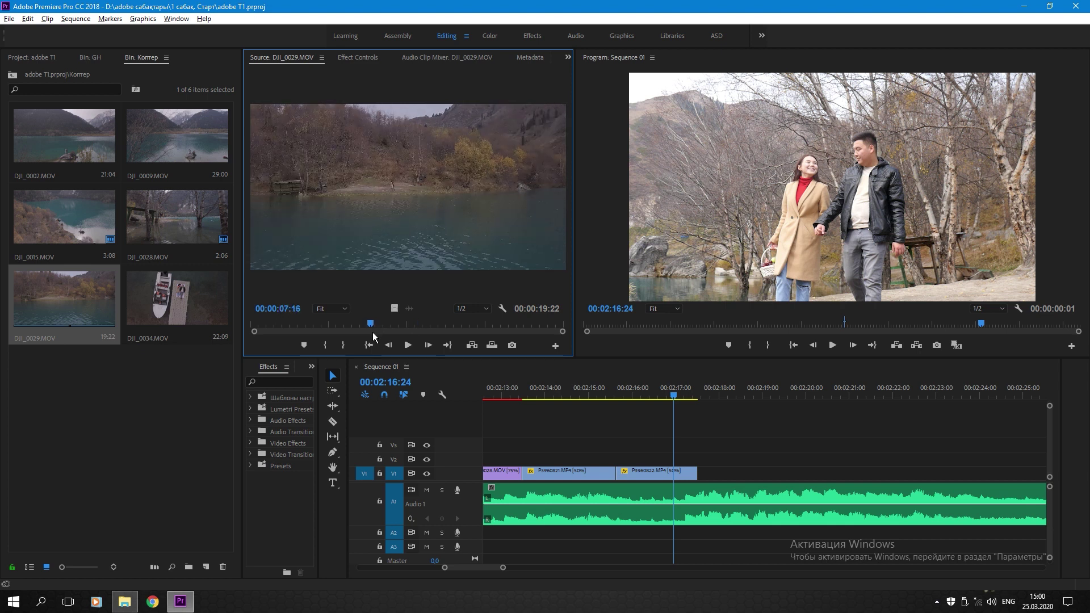
pyautogui.press('i')
pyautogui.press('space')
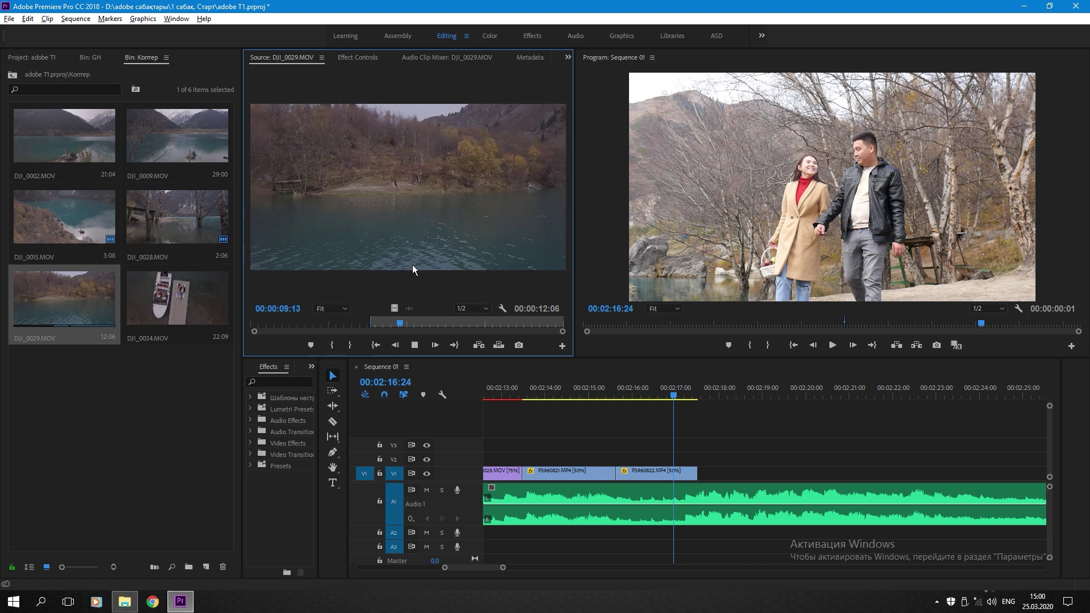
pyautogui.press('o')
pyautogui.press('space')
pyautogui.moveTo(394, 309); pyautogui.dragTo(713, 474)
# - Slow the DJI_0029.MOV clip on V1 to 75% speed with Optical Flow time interpolation and save the project
pyautogui.click(711, 391)
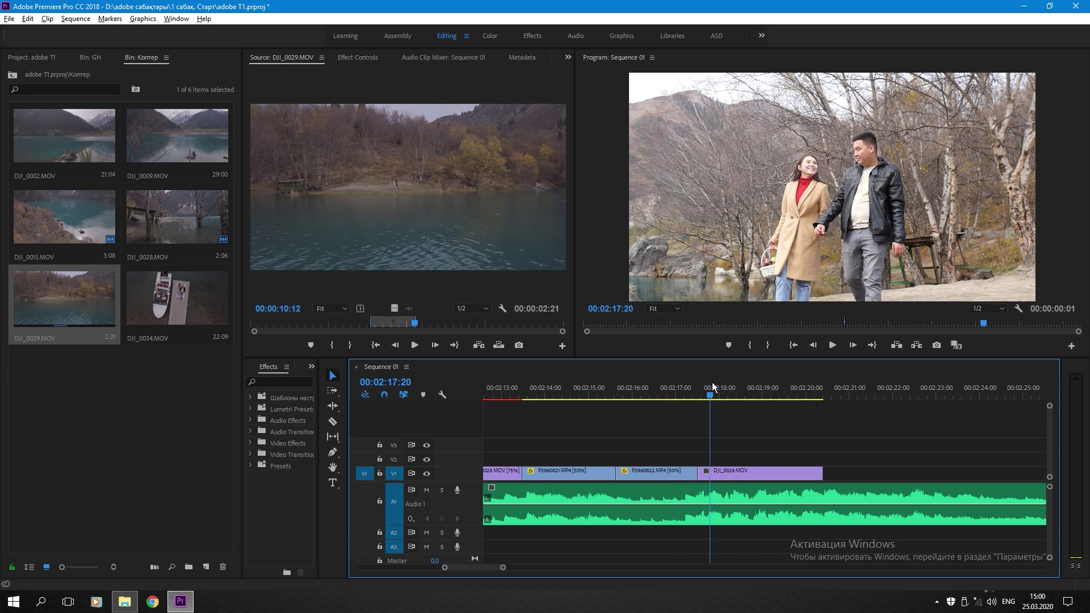
pyautogui.click(715, 473)
pyautogui.hotkey('ctrl', 'r')
pyautogui.write('75')
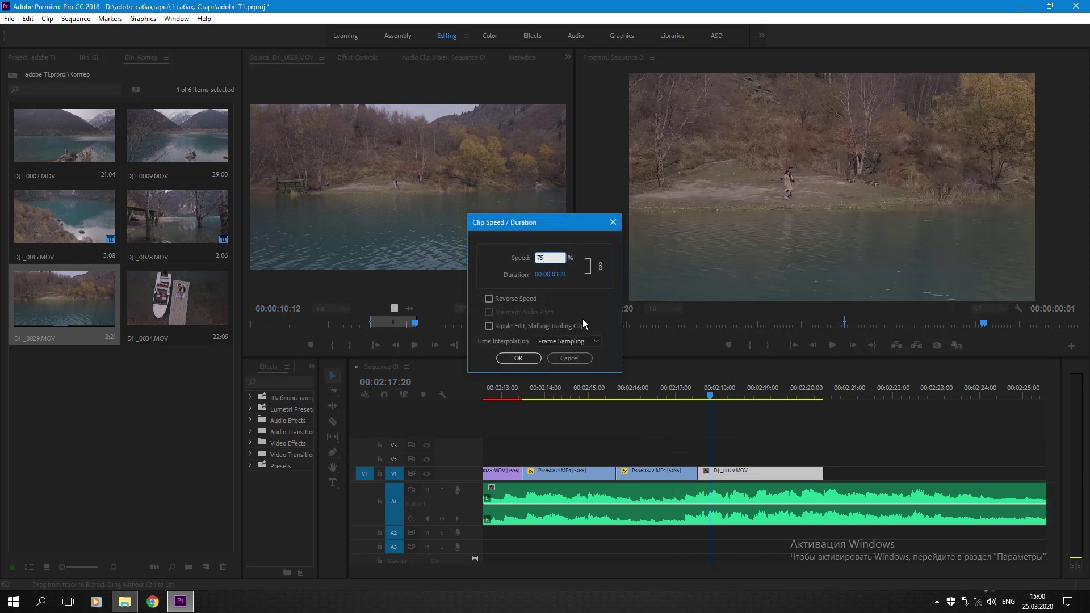
pyautogui.click(568, 341)
pyautogui.click(568, 372)
pyautogui.click(535, 358)
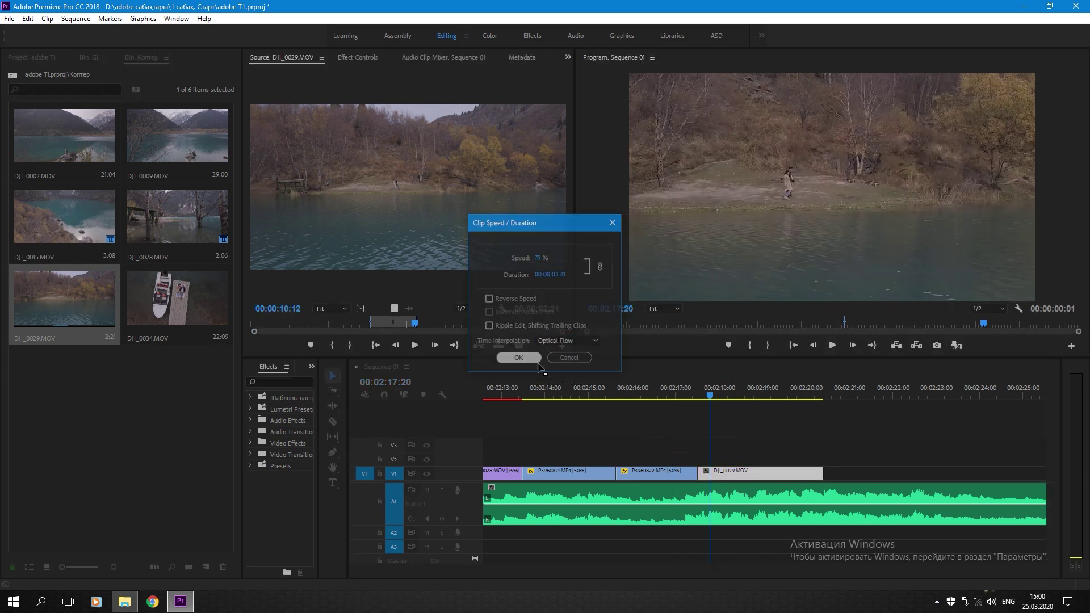
pyautogui.click(692, 392)
pyautogui.hotkey('ctrl', 's')
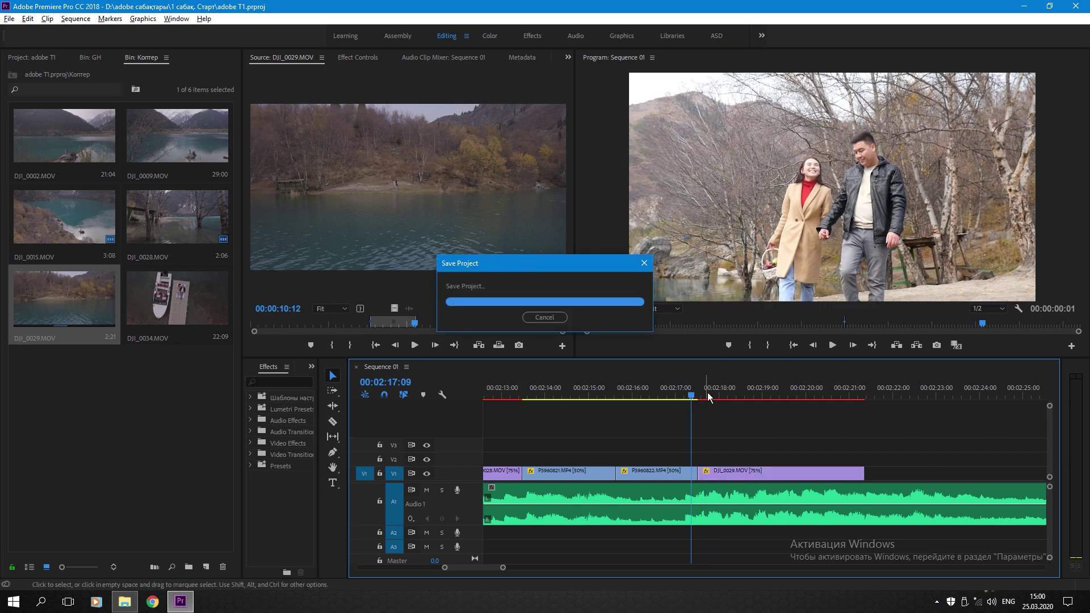
# - Set the scale of the DJI_0029.MOV clip on V1 to 50
pyautogui.click(707, 393)
pyautogui.click(720, 471)
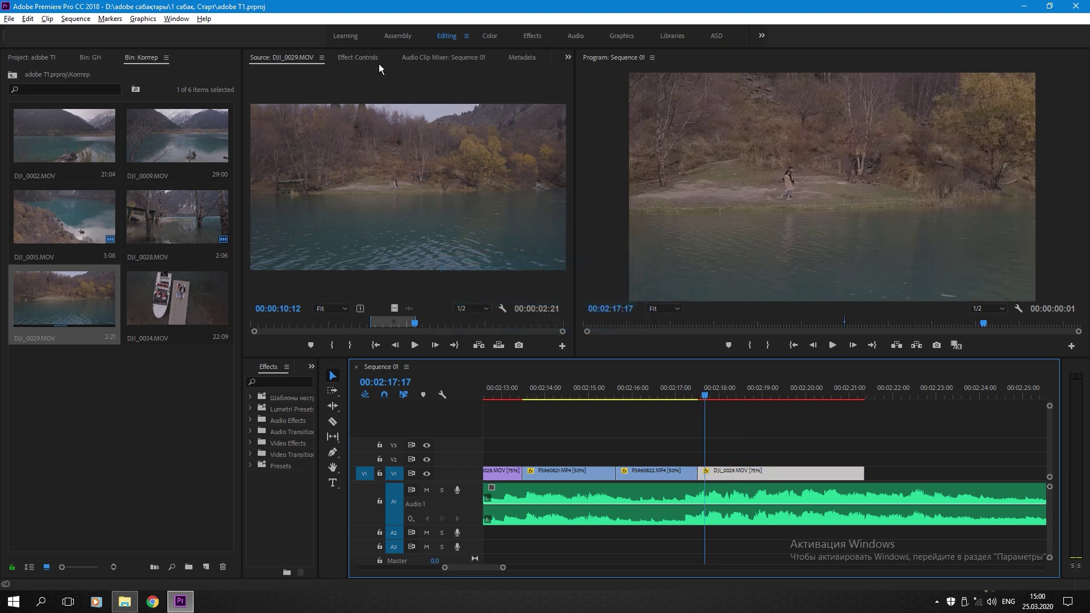
pyautogui.click(358, 58)
pyautogui.click(380, 127)
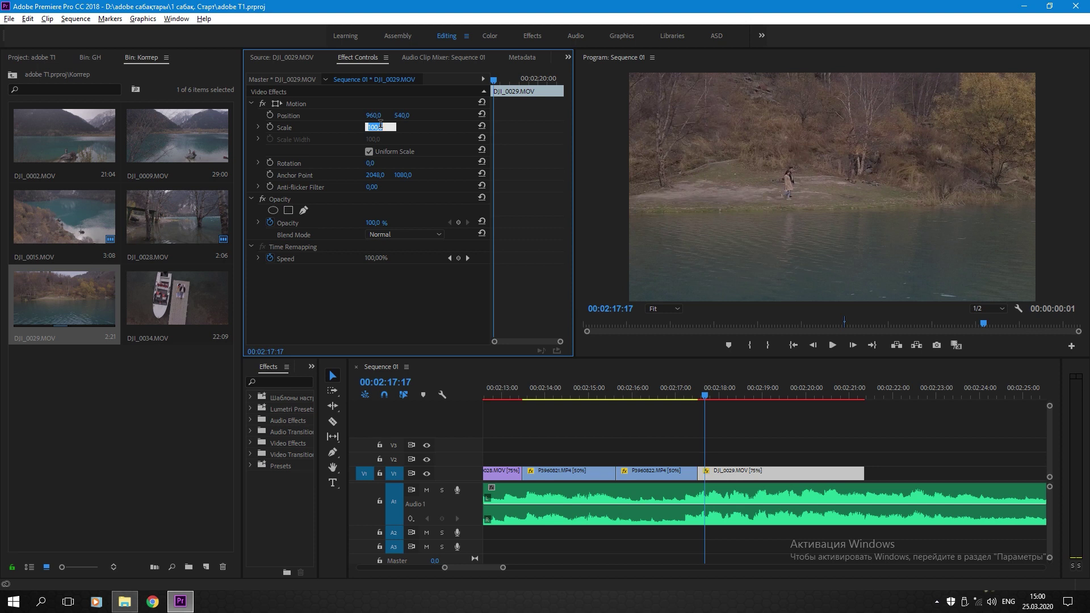
pyautogui.write('50')
pyautogui.press('Return')
# - Play the DJI_0029.MOV clip, cut off about its first second, and move the remainder up against P3960822.MP4
pyautogui.click(694, 391)
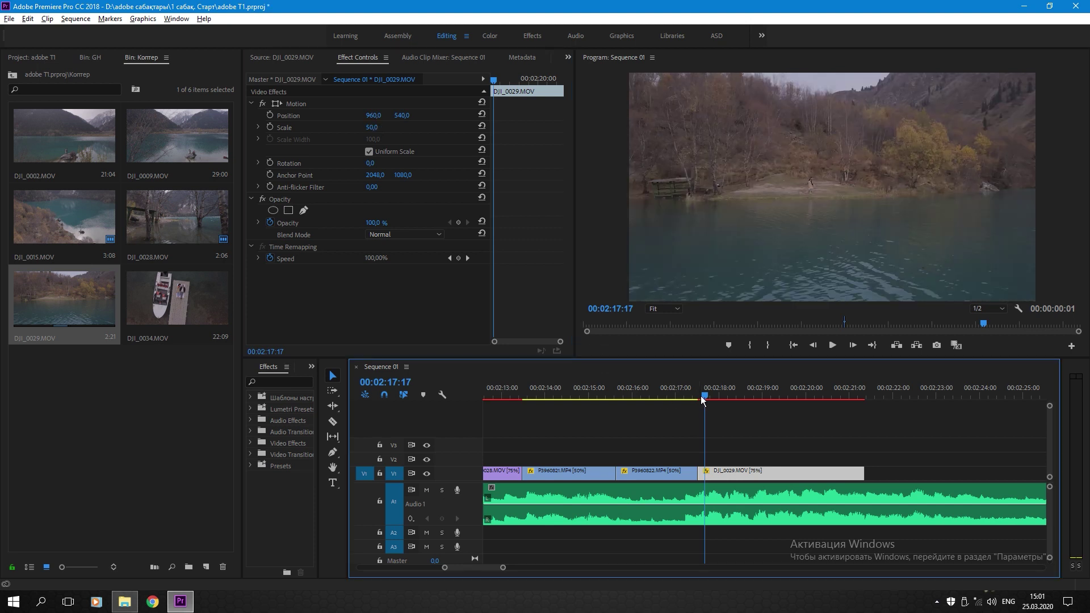
pyautogui.click(705, 409)
pyautogui.press('space')
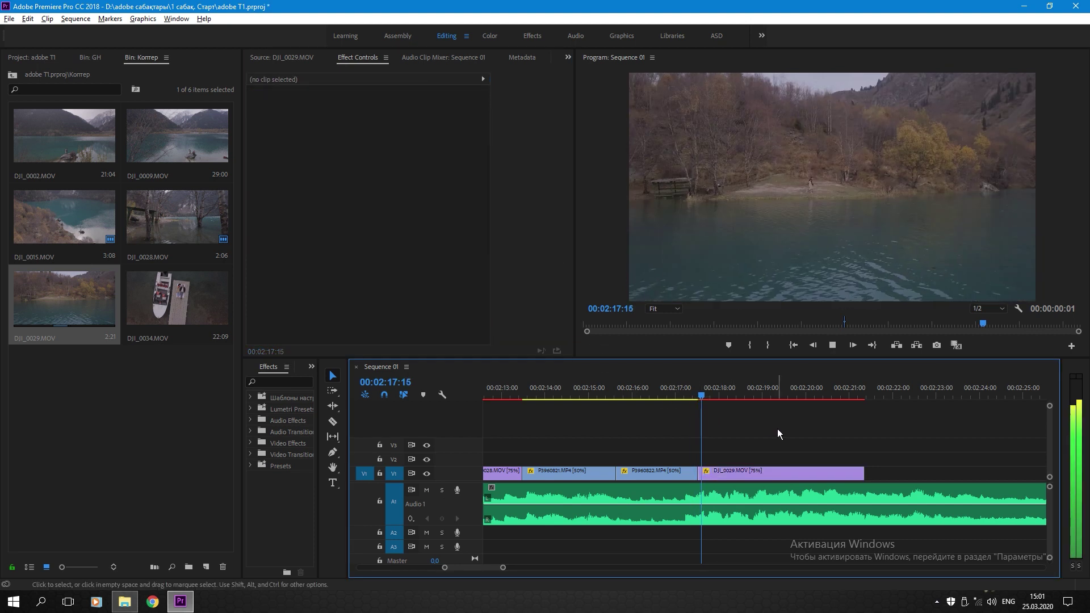
pyautogui.click(654, 394)
pyautogui.press('space')
pyautogui.press('c')
pyautogui.click(679, 474)
pyautogui.press('v')
pyautogui.moveTo(707, 474); pyautogui.dragTo(655, 474)
# - Play to the next beat, cut off the tail of the DJI_0029.MOV clip at 00:02:19:09, and save the project
pyautogui.click(607, 393)
pyautogui.click(637, 419)
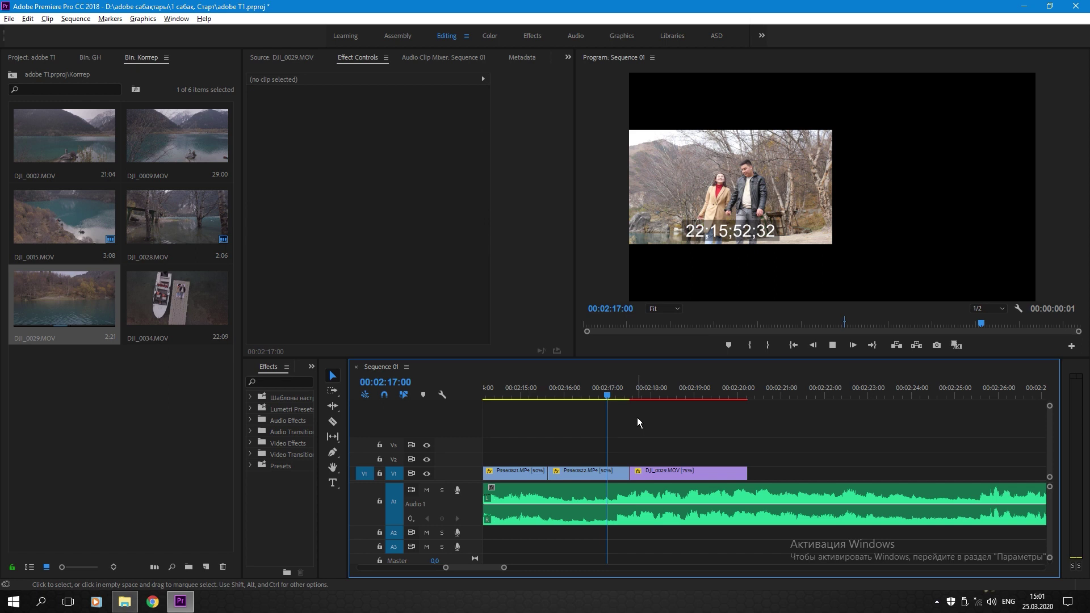
pyautogui.press('space')
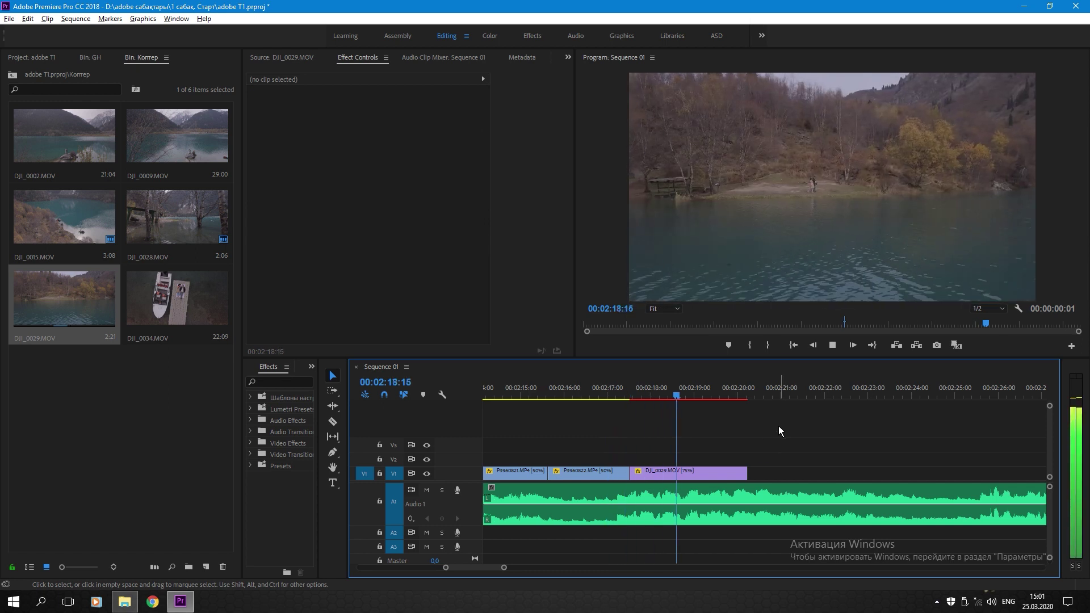
pyautogui.press('space')
pyautogui.press('c')
pyautogui.click(727, 472)
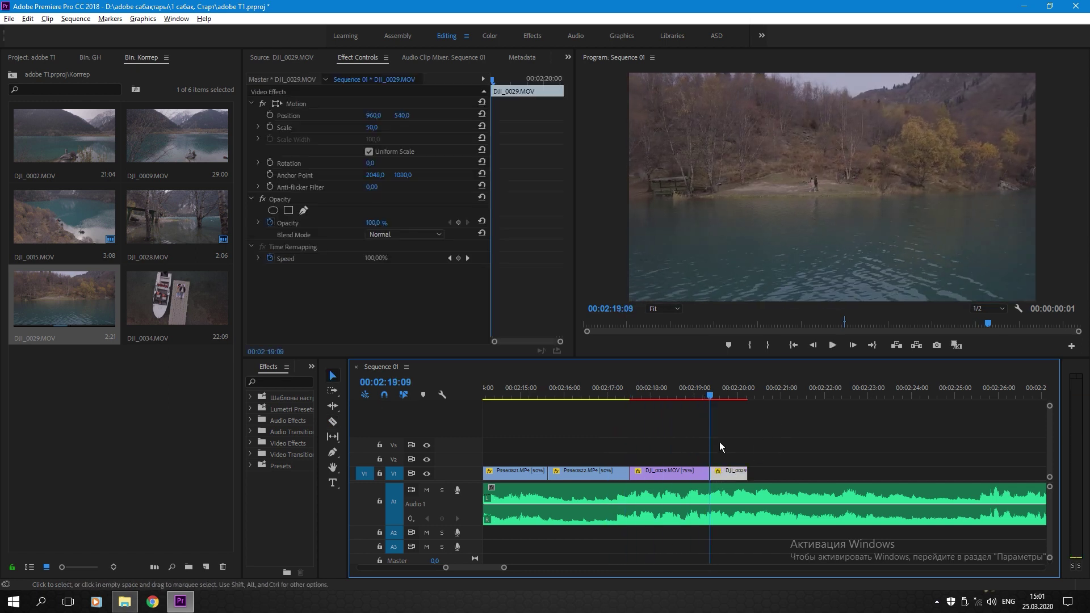
pyautogui.press('Delete')
pyautogui.hotkey('ctrl', 's')
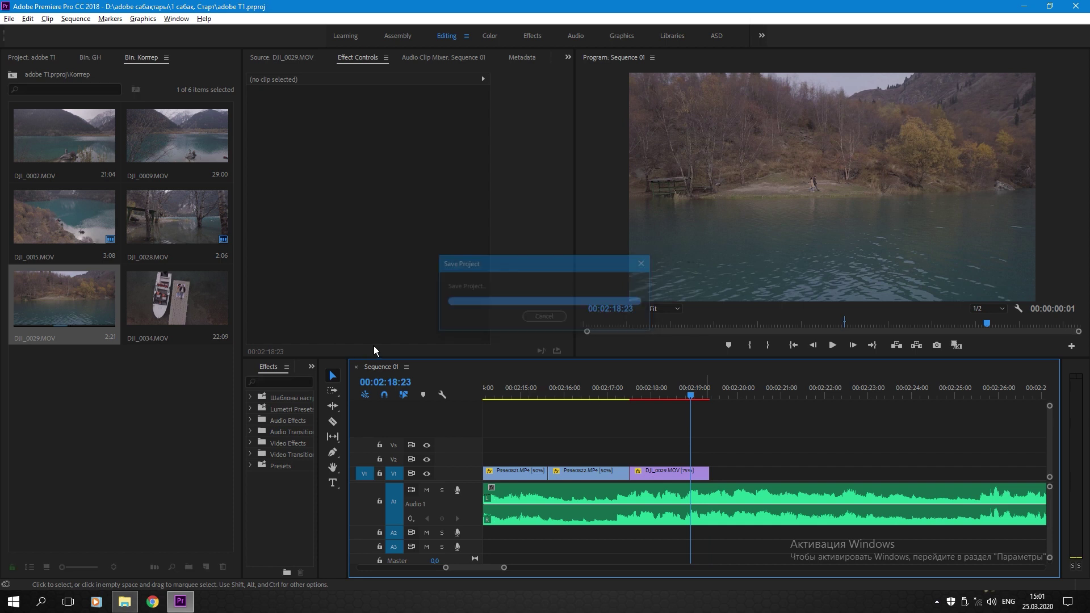
# - Place only the video of a P3960824.MP4 range ending at 22;16;12;46 on V1 directly after DJI_0029.MOV and slow it to 50% speed
pyautogui.click(88, 55)
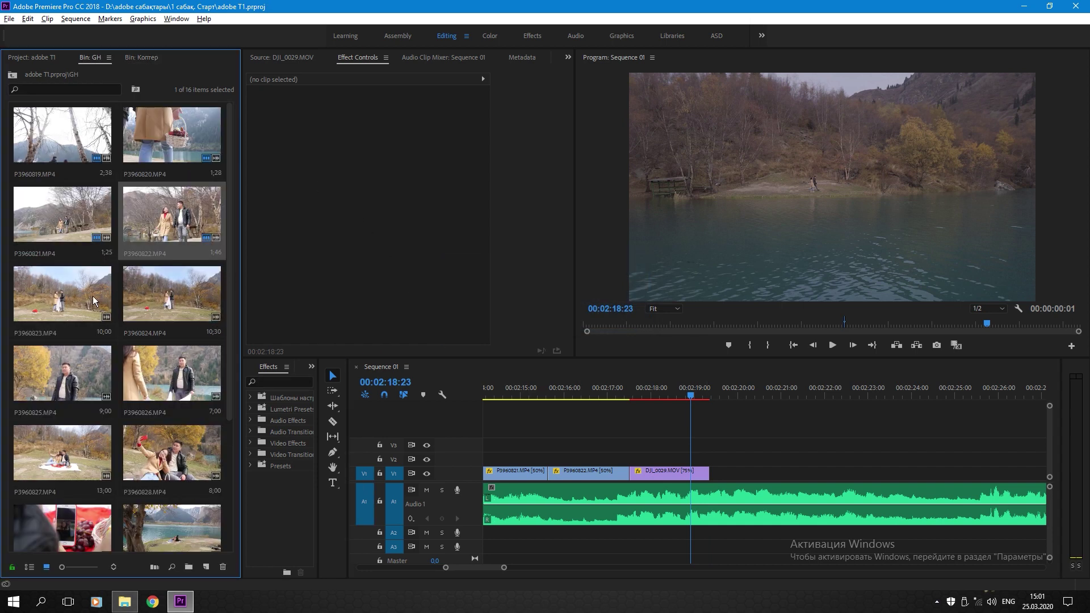
pyautogui.doubleClick(163, 294)
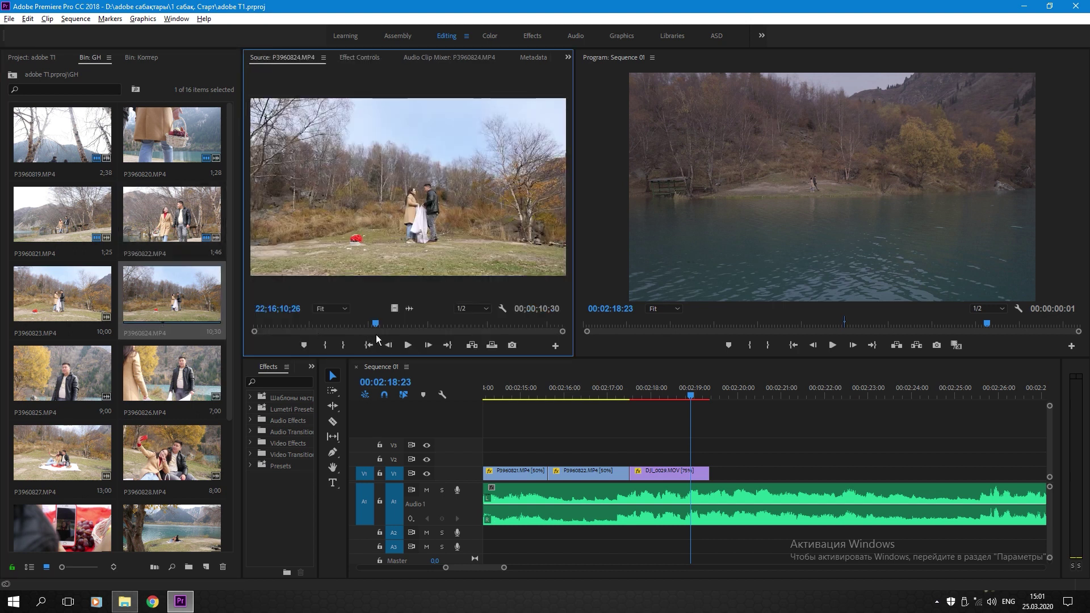
pyautogui.click(380, 326)
pyautogui.press('i')
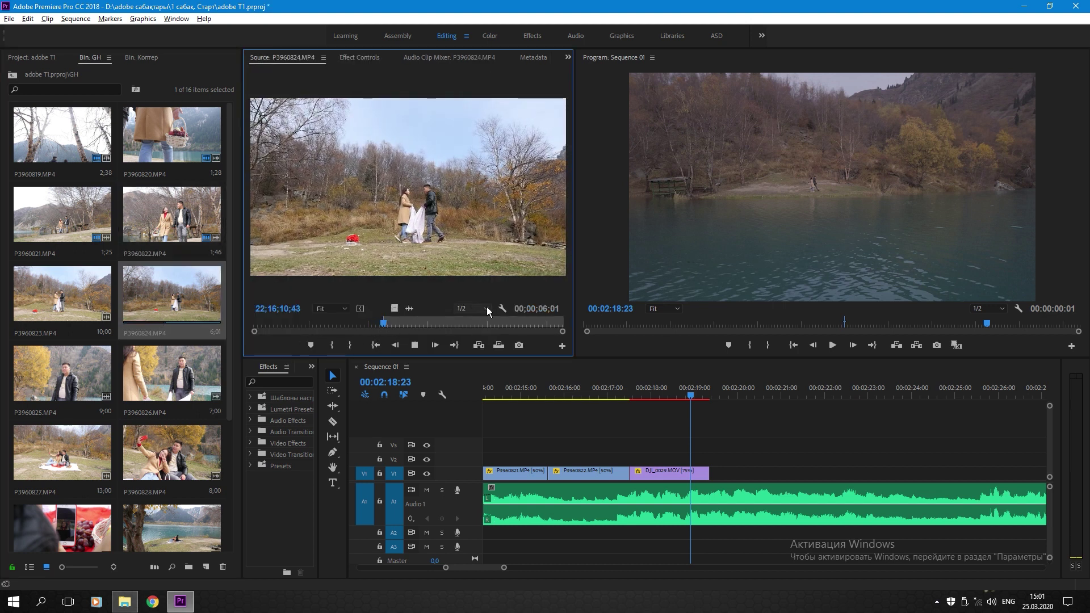
pyautogui.press('space')
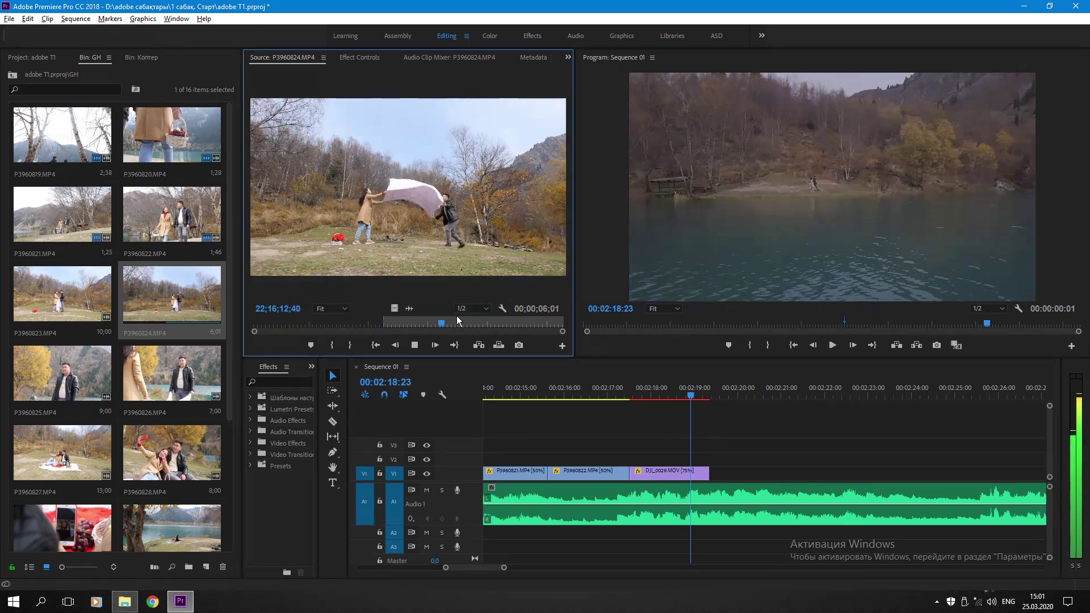
pyautogui.press('o')
pyautogui.press('space')
pyautogui.moveTo(395, 310); pyautogui.dragTo(736, 476)
pyautogui.press('Return')
# - Play to the next beat, cut off the tail of the P3960824.MP4 clip at 00:02:21:23, and save the project
pyautogui.press('space')
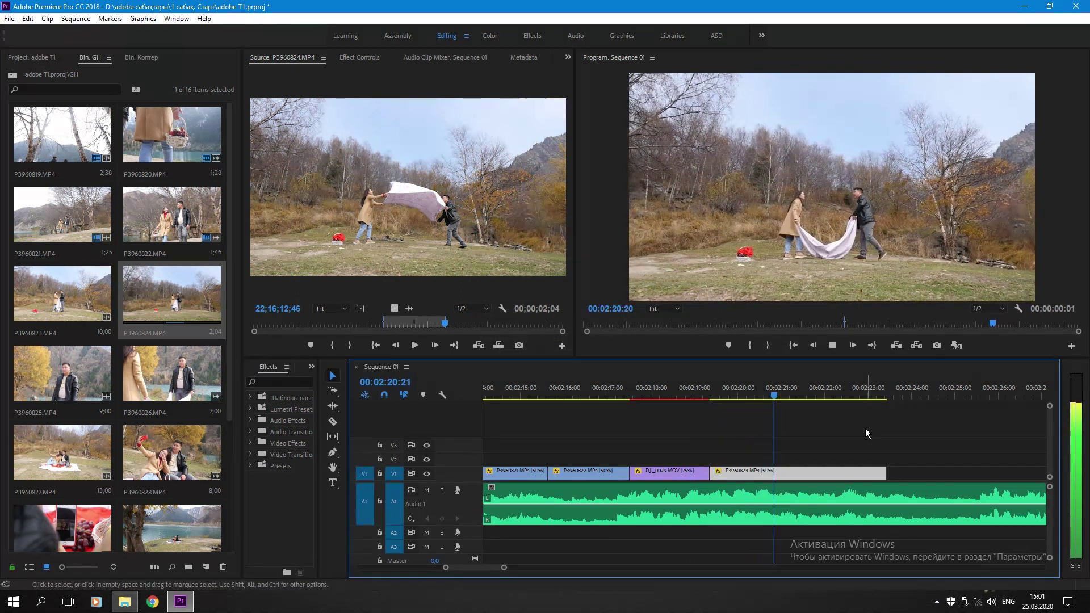
pyautogui.press('space')
pyautogui.press('c')
pyautogui.click(822, 473)
pyautogui.press('v')
pyautogui.click(853, 478)
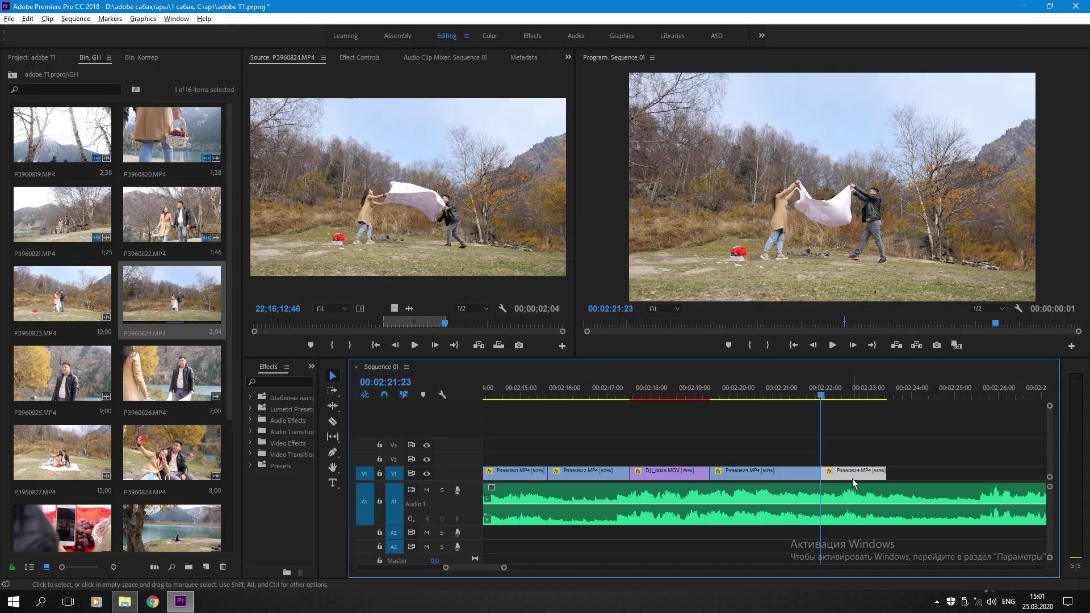
pyautogui.press('Delete')
pyautogui.click(786, 393)
pyautogui.hotkey('ctrl', 's')
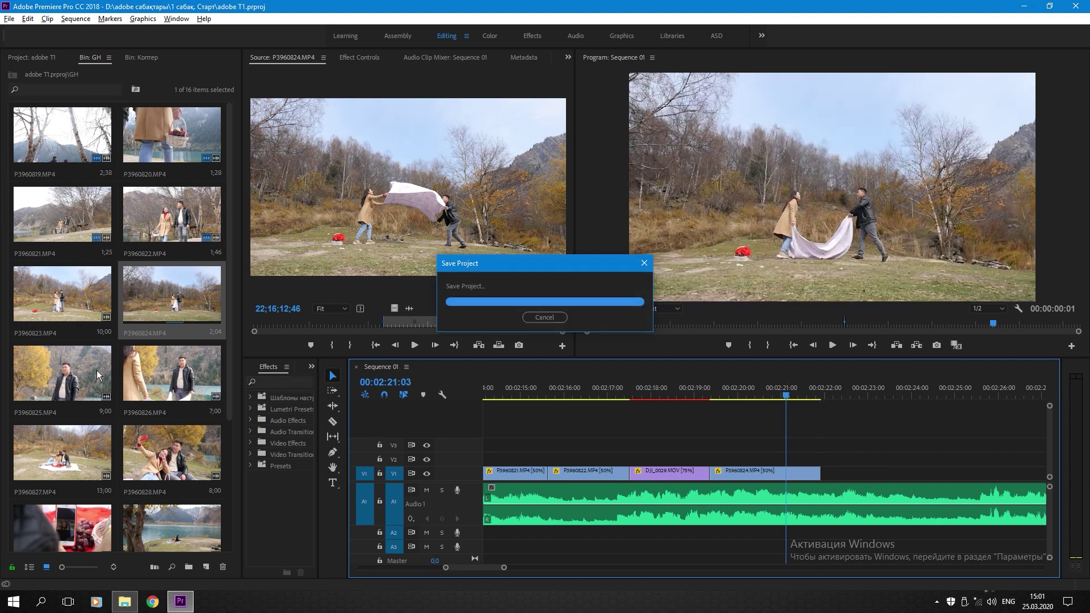
# - Mark a range of P3960826.MP4 ending at 22;16;30;49 and place only its video on V1 directly after P3960824.MP4
pyautogui.doubleClick(167, 363)
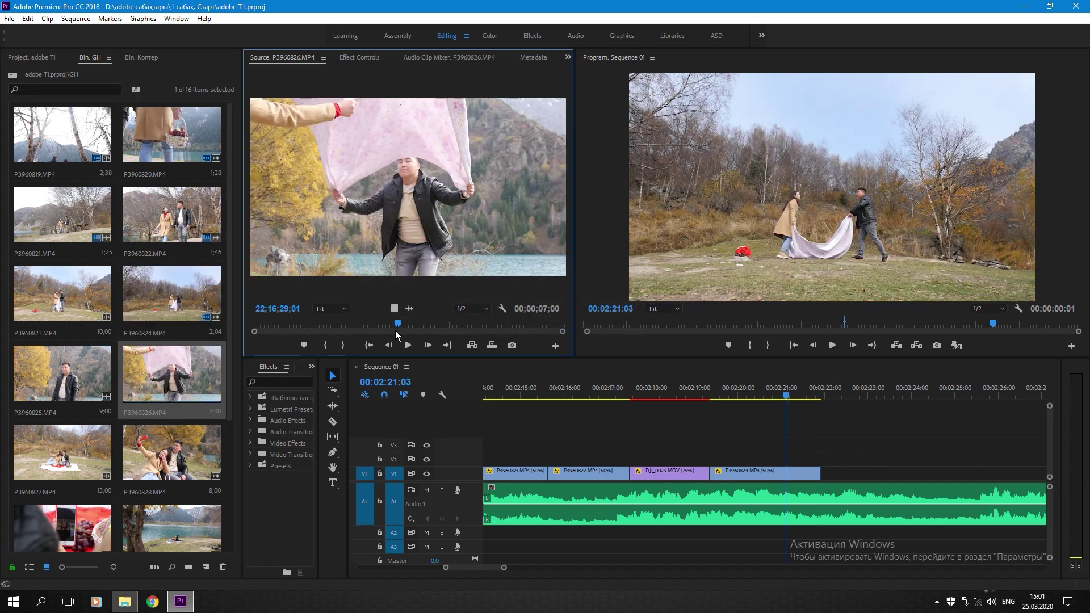
pyautogui.moveTo(384, 326); pyautogui.dragTo(391, 327)
pyautogui.press('i')
pyautogui.press('space')
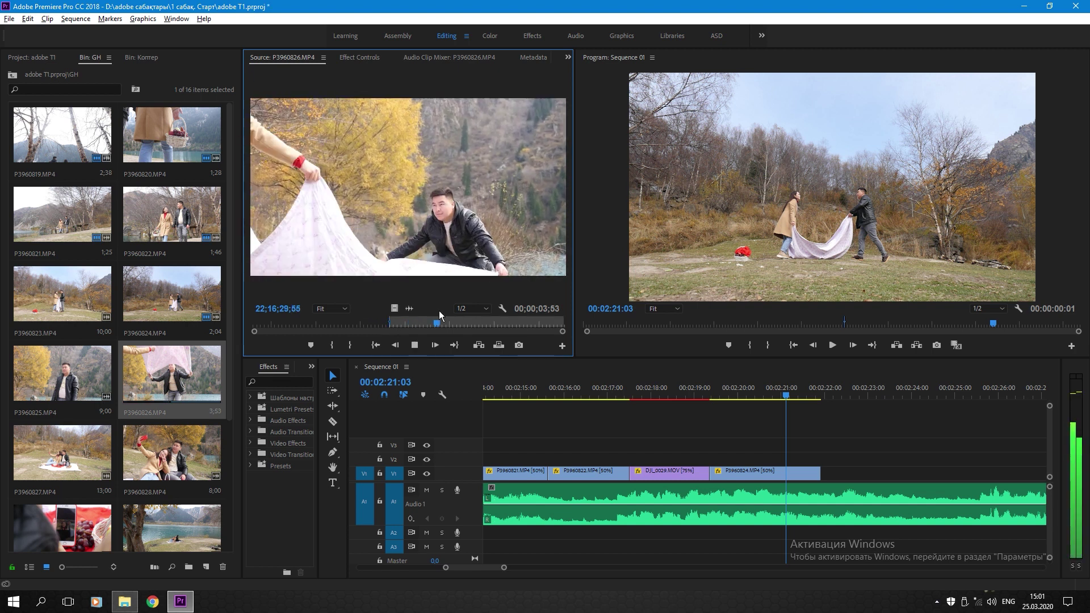
pyautogui.press('space')
pyautogui.press('o')
pyautogui.moveTo(394, 308); pyautogui.dragTo(826, 472)
# - Slow the P3960826.MP4 clip on V1 down to 50% speed
pyautogui.scroll(-5, 783, 465)
pyautogui.click(732, 473)
pyautogui.hotkey('ctrl', 'r')
pyautogui.write('50')
pyautogui.press('Return')
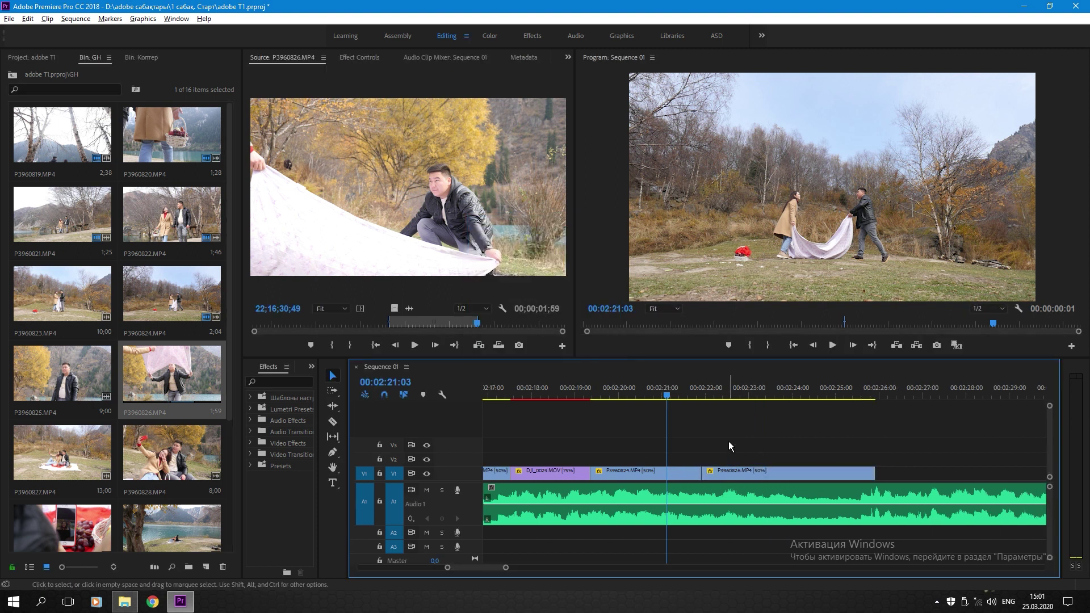
# - Play the slowed P3960826.MP4 clip, cut off its tail at the beat at about 00:02:25:11, and save the project
pyautogui.press('space')
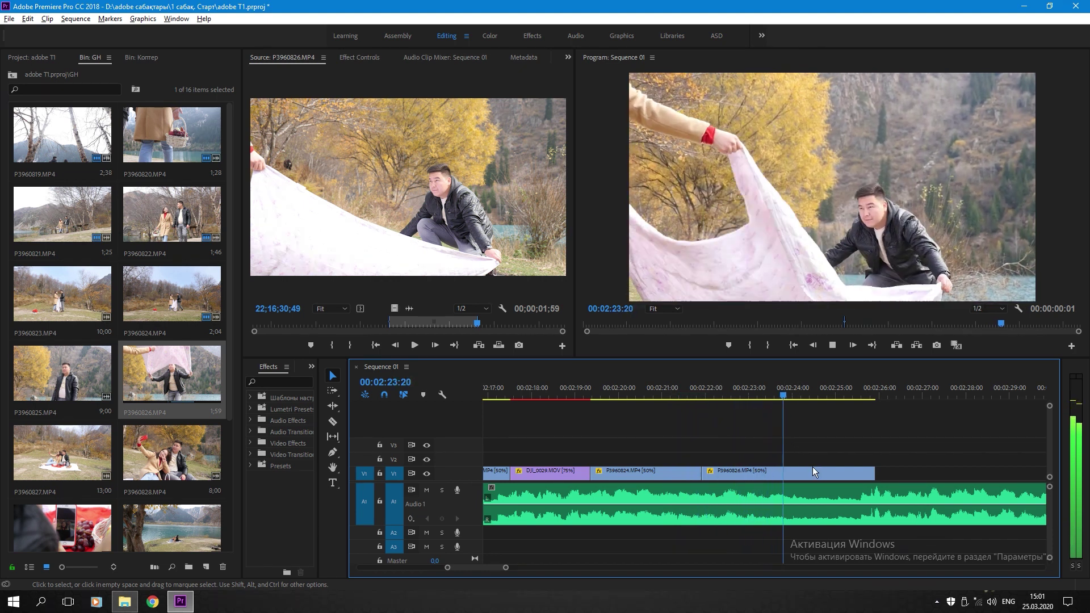
pyautogui.press('space')
pyautogui.press('space')
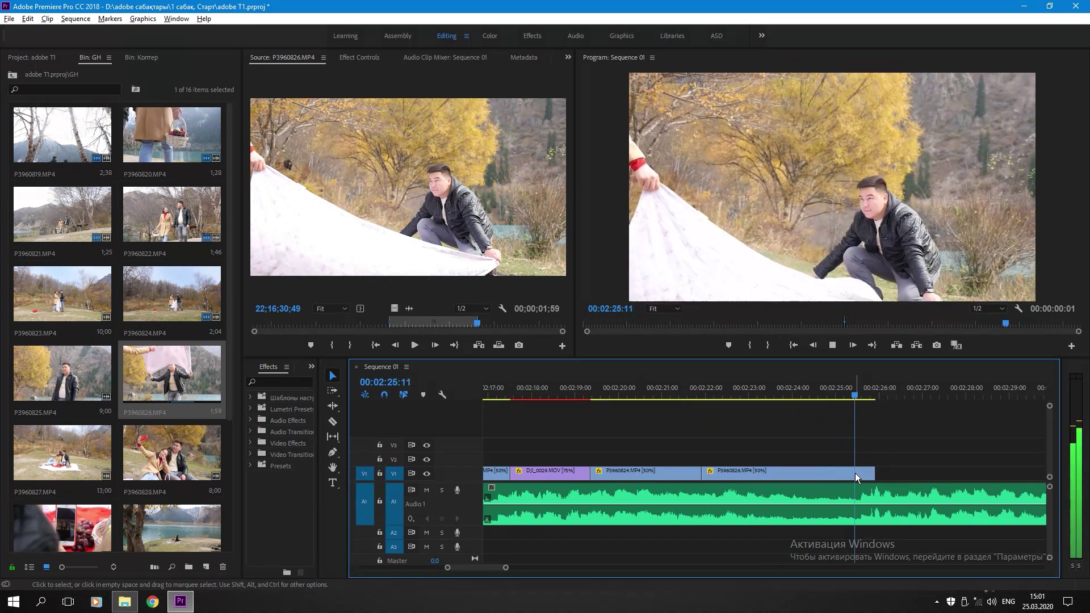
pyautogui.press('space')
pyautogui.press('c')
pyautogui.click(858, 474)
pyautogui.press('v')
pyautogui.press('Delete')
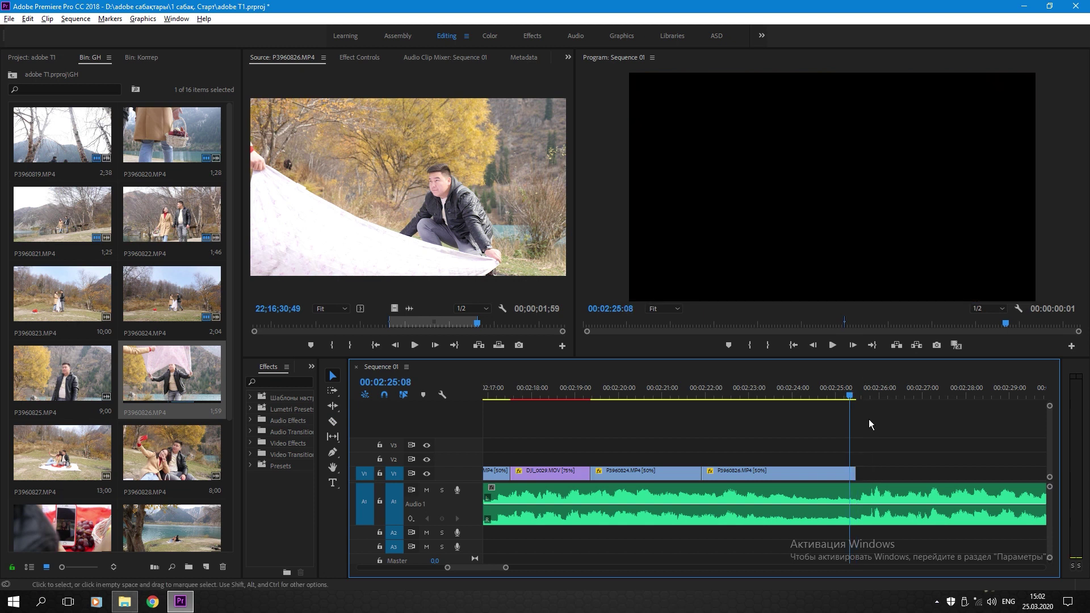
pyautogui.press('Left')
pyautogui.press('Left')
pyautogui.press('Left')
pyautogui.press('Left')
pyautogui.hotkey('ctrl', 's')
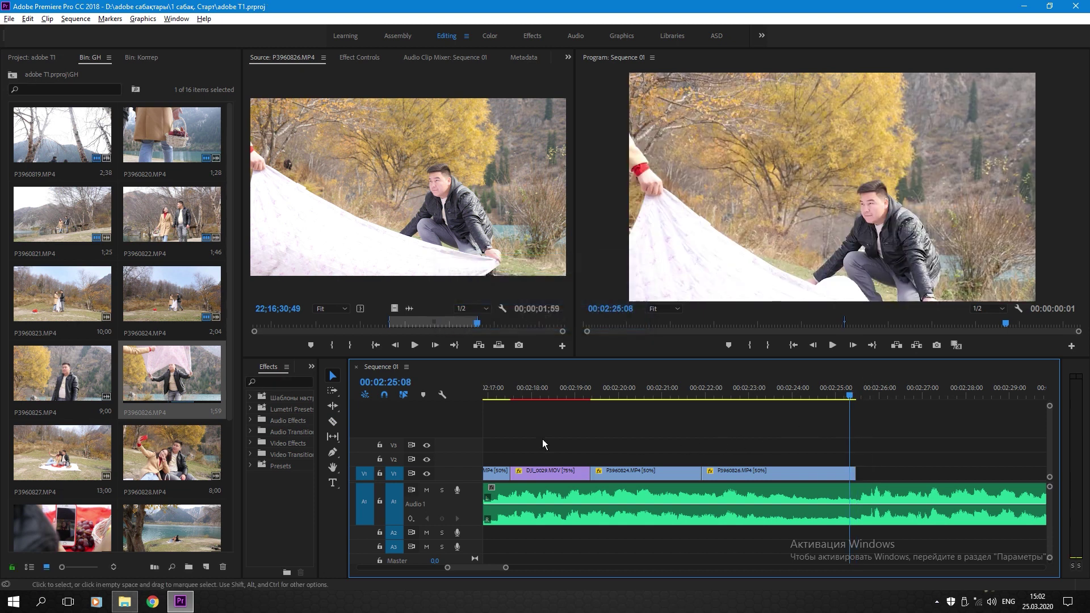
# - Mark the range 22;16;37;55 to 22;16;39;14 of P3960827.MP4 and place only its video on V1 directly after P3960826.MP4
pyautogui.press('-')
pyautogui.press('space')
pyautogui.press('space')
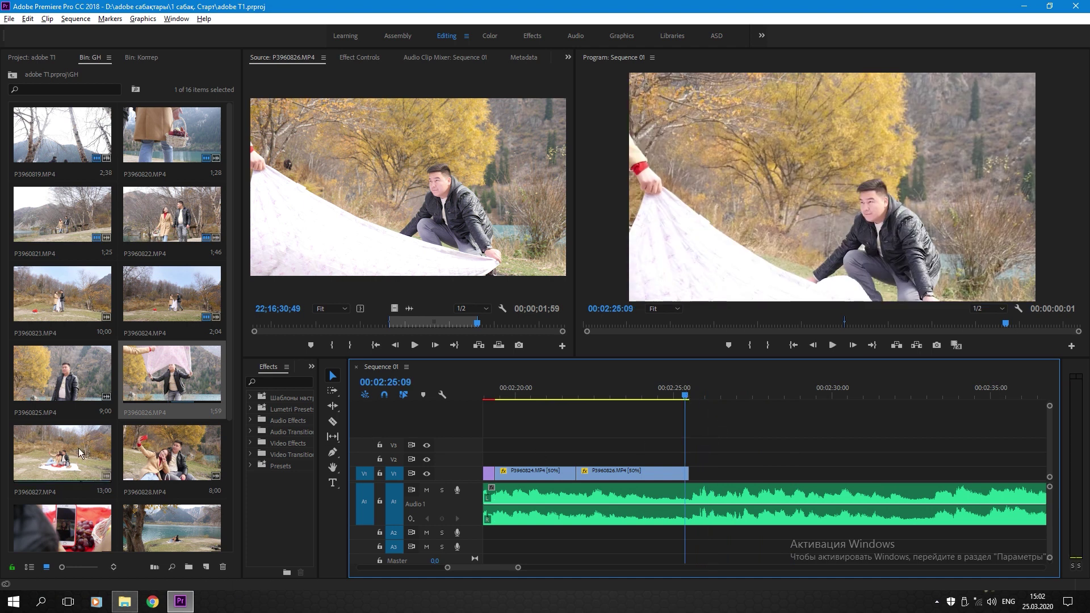
pyautogui.doubleClick(79, 448)
pyautogui.moveTo(362, 325); pyautogui.dragTo(368, 324)
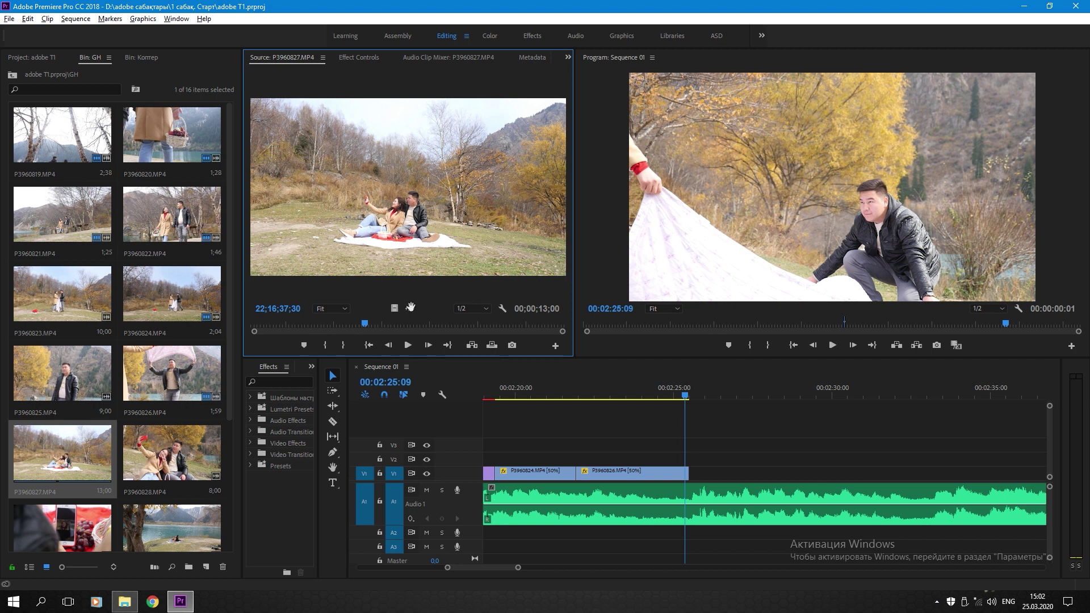
pyautogui.moveTo(371, 326); pyautogui.dragTo(377, 325)
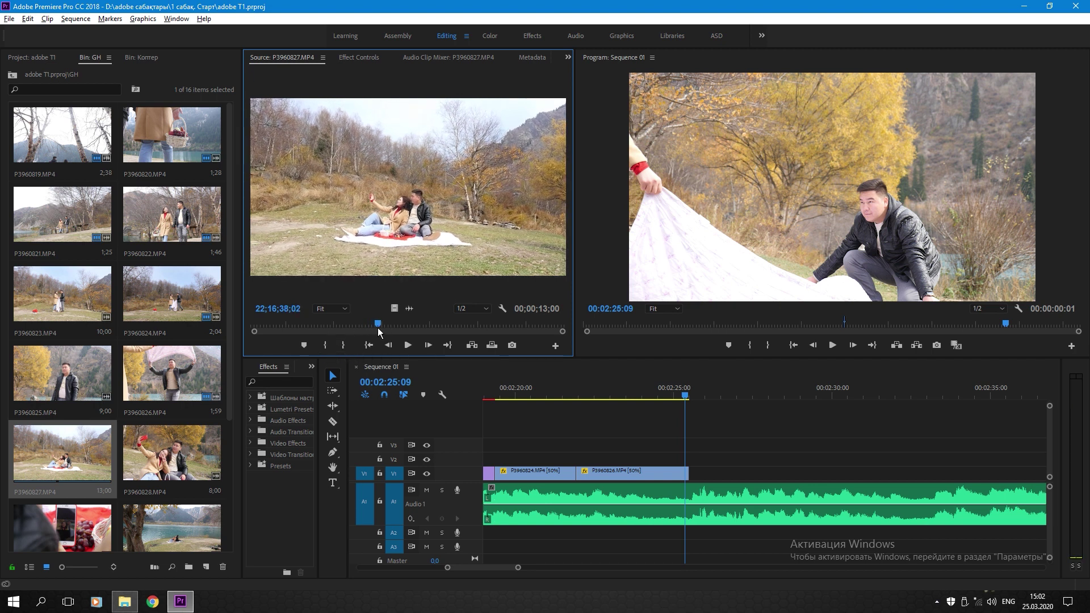
pyautogui.moveTo(378, 325); pyautogui.dragTo(375, 324)
pyautogui.click(326, 345)
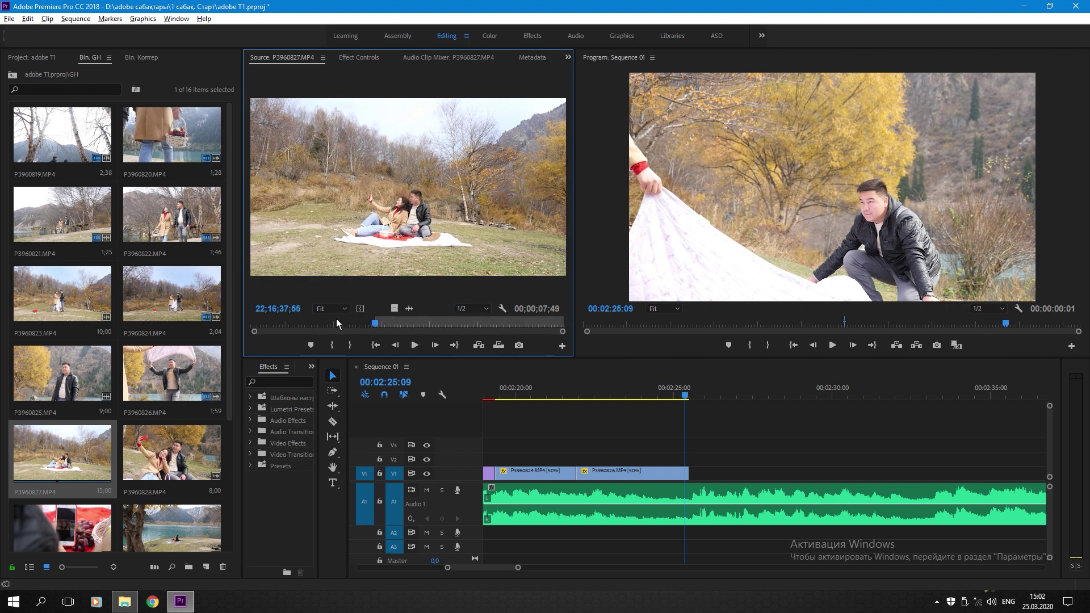
pyautogui.press('space')
pyautogui.press('o')
pyautogui.press('space')
pyautogui.moveTo(394, 309); pyautogui.dragTo(703, 476)
# - Slow the P3960827.MP4 clip on V1 down to 50% speed
pyautogui.hotkey('ctrl', 'r')
pyautogui.write('50')
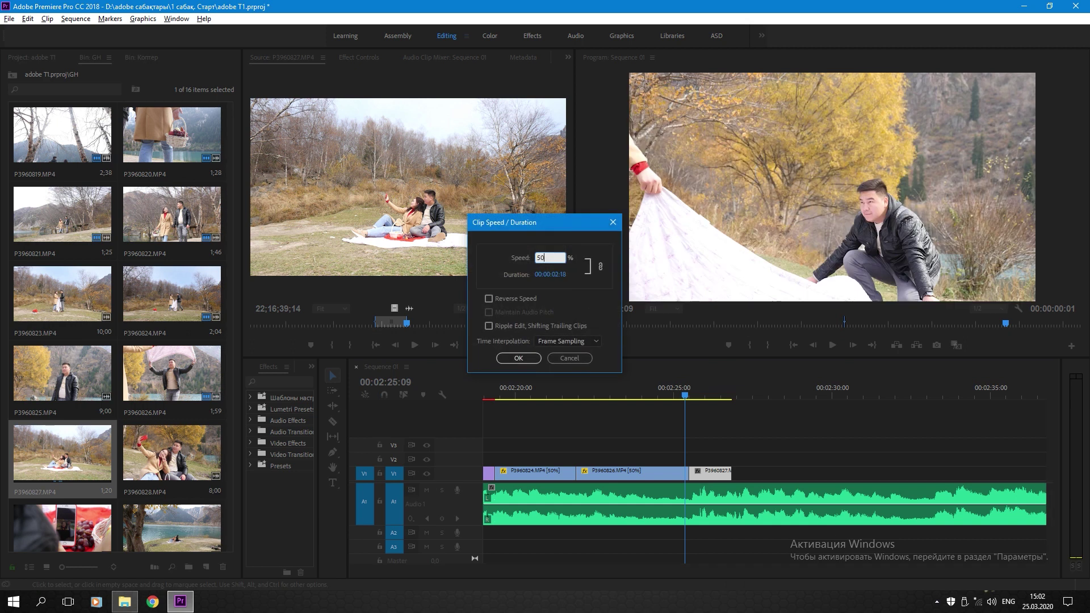
pyautogui.press('Return')
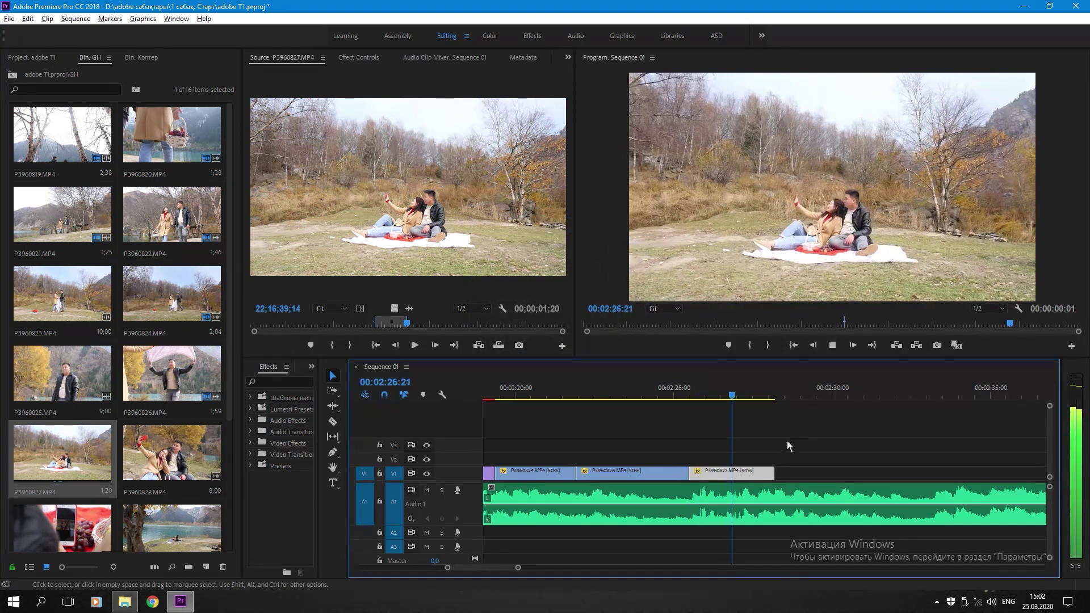
# - Play the slowed P3960827.MP4 clip, cut off its tail at about 00:02:27:17, and return to 00:02:27:13
pyautogui.press('space')
pyautogui.press('c')
pyautogui.click(759, 474)
pyautogui.press('v')
pyautogui.click(767, 476)
pyautogui.press('Delete')
pyautogui.press('Left')
pyautogui.press('Left')
pyautogui.press('Left')
pyautogui.press('Left')
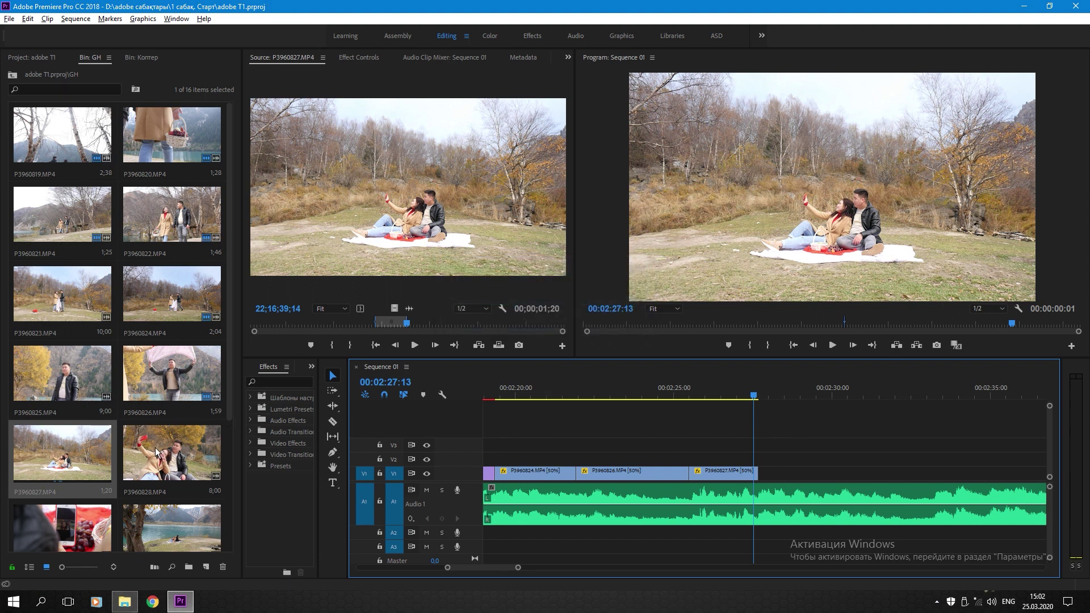
# - Mark 22;16;48;33 to 22;16;50;12 of P3960828.MP4 and place only its video on V1 directly after P3960827.MP4 at 50% speed
pyautogui.doubleClick(172, 452)
pyautogui.moveTo(356, 324); pyautogui.dragTo(360, 324)
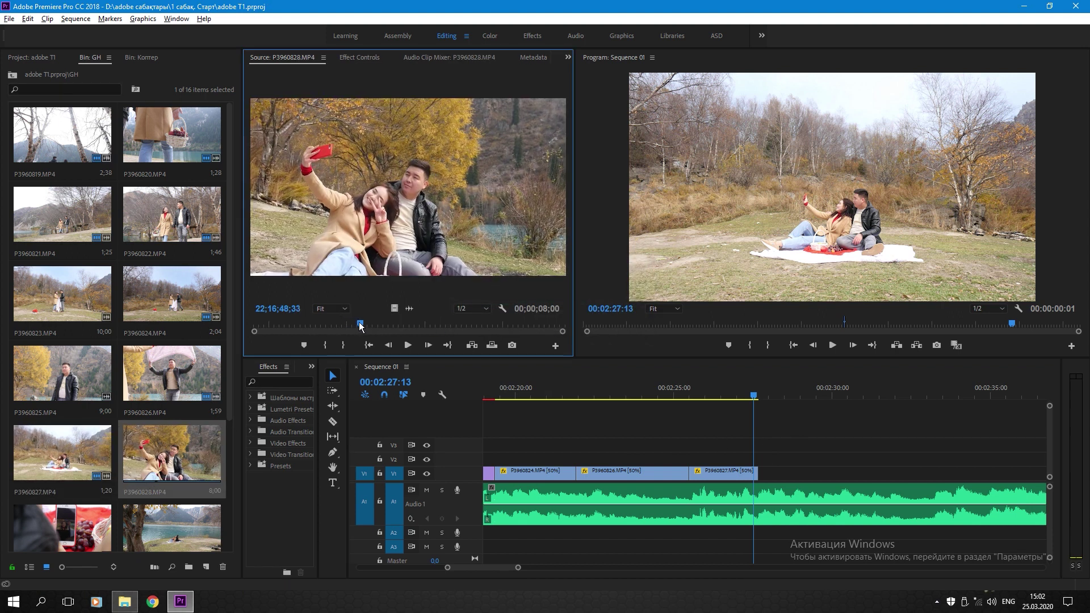
pyautogui.press('i')
pyautogui.press('space')
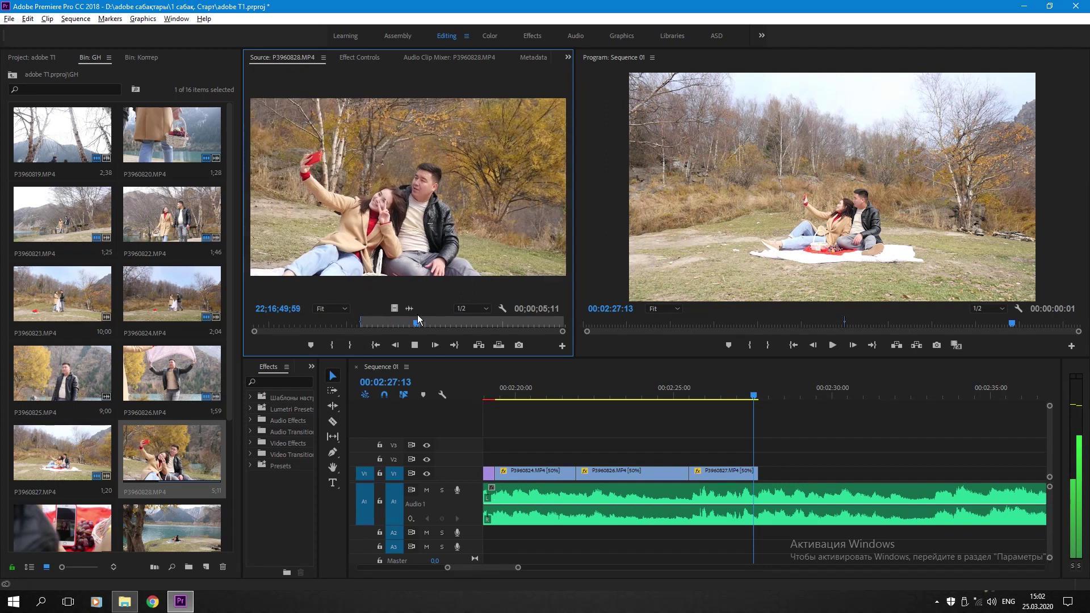
pyautogui.press('o')
pyautogui.press('space')
pyautogui.press('.')
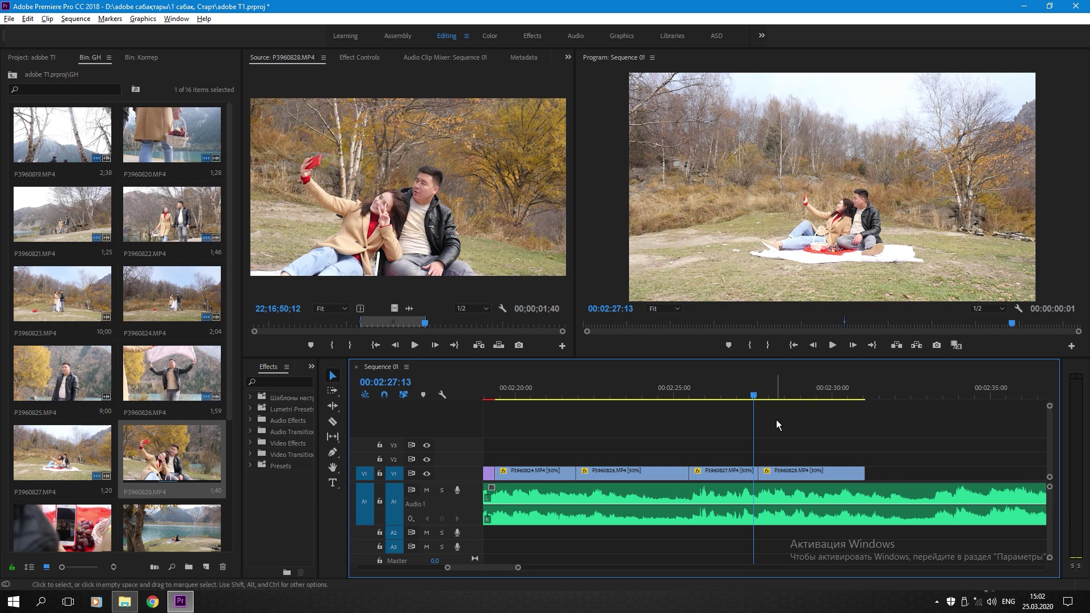
# - Play the slowed P3960828.MP4 clip, cut off its tail at about 00:02:30:02, and save the project
pyautogui.press('space')
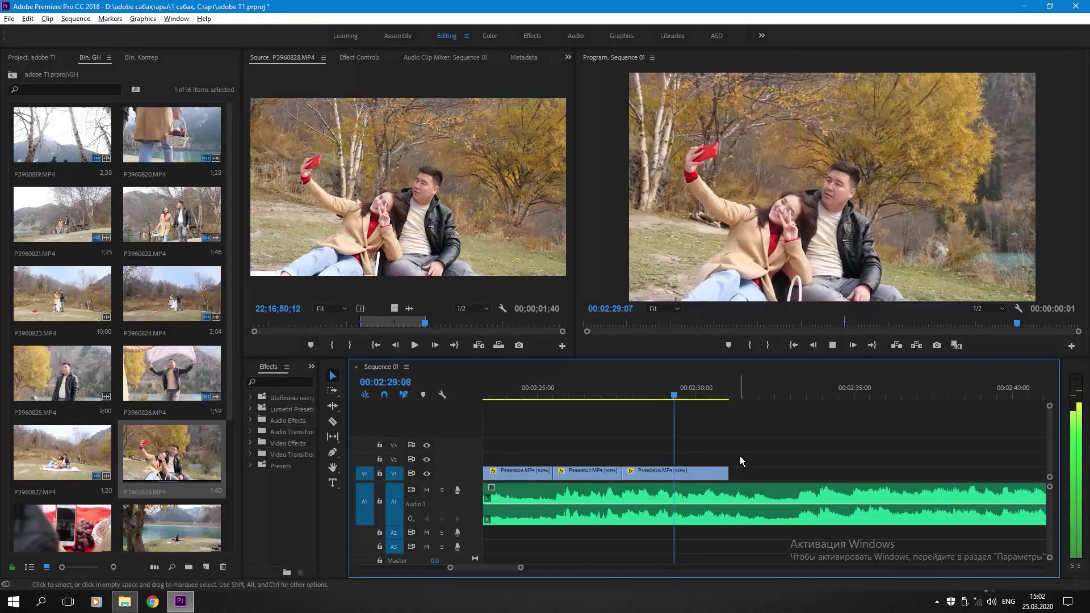
pyautogui.press('c')
pyautogui.press('space')
pyautogui.click(701, 473)
pyautogui.press('v')
pyautogui.click(710, 475)
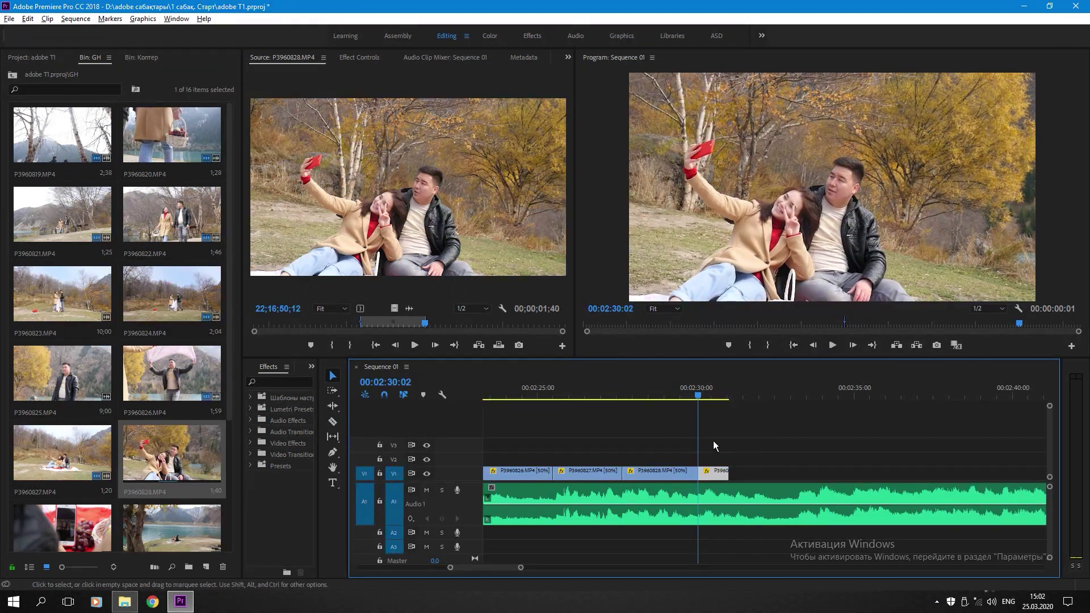
pyautogui.press('Delete')
pyautogui.click(685, 394)
pyautogui.hotkey('ctrl', 's')
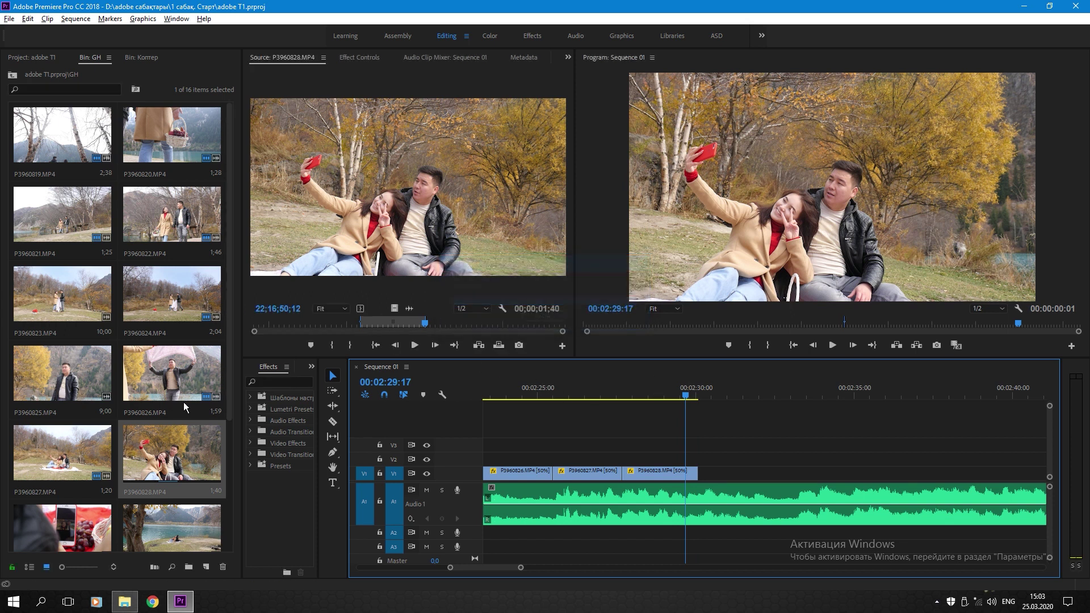
# - Mark a range of P3960829.MP4 ending at 22;17;01;34 and place only its video on V1 directly after P3960828.MP4
pyautogui.scroll(-2, 189, 410)
pyautogui.doubleClick(63, 452)
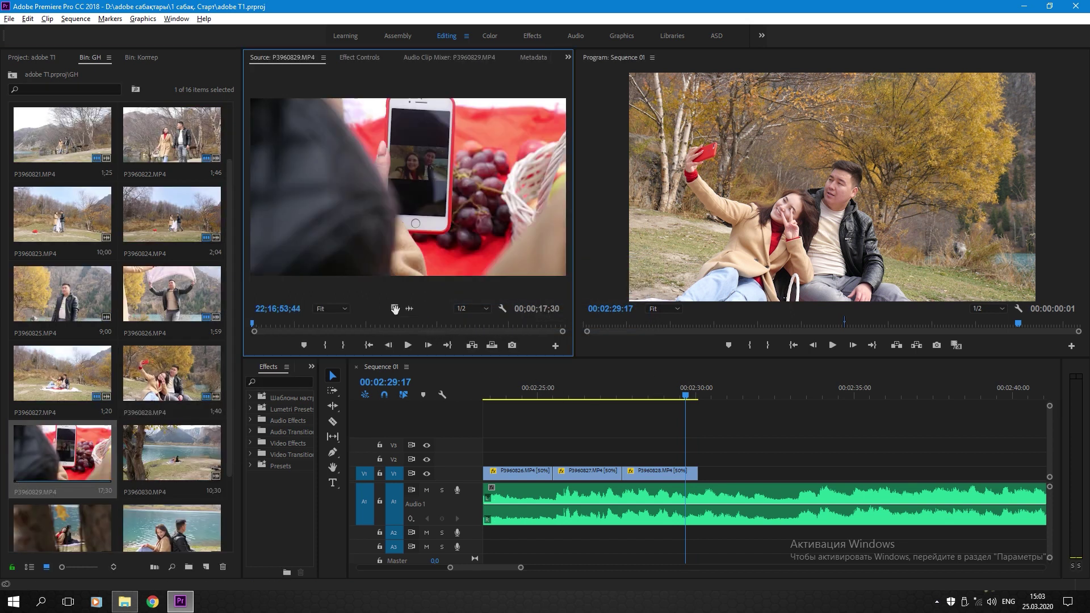
pyautogui.click(352, 324)
pyautogui.moveTo(352, 323); pyautogui.dragTo(364, 326)
pyautogui.press('i')
pyautogui.press('space')
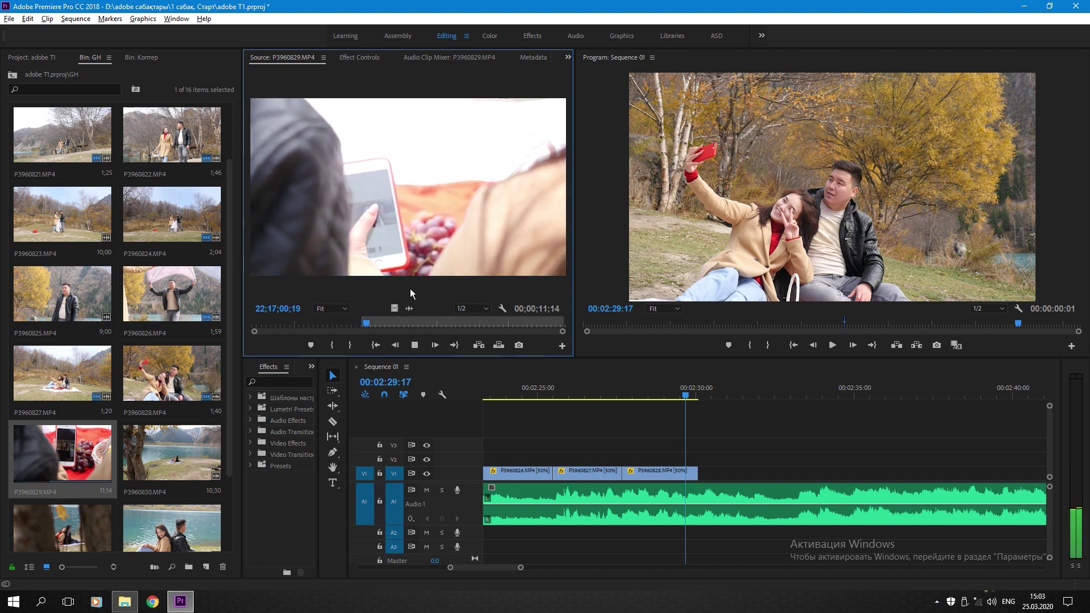
pyautogui.press('space')
pyautogui.press('o')
pyautogui.moveTo(394, 309); pyautogui.dragTo(709, 473)
# - Slow the P3960829.MP4 clip on V1 down to 50% speed
pyautogui.click(707, 474)
pyautogui.hotkey('ctrl', 'r')
pyautogui.write('50')
pyautogui.press('Return')
# - Play the slowed P3960829.MP4 clip against the music, save the project, and return to 00:02:32:11 within the clip
pyautogui.press('space')
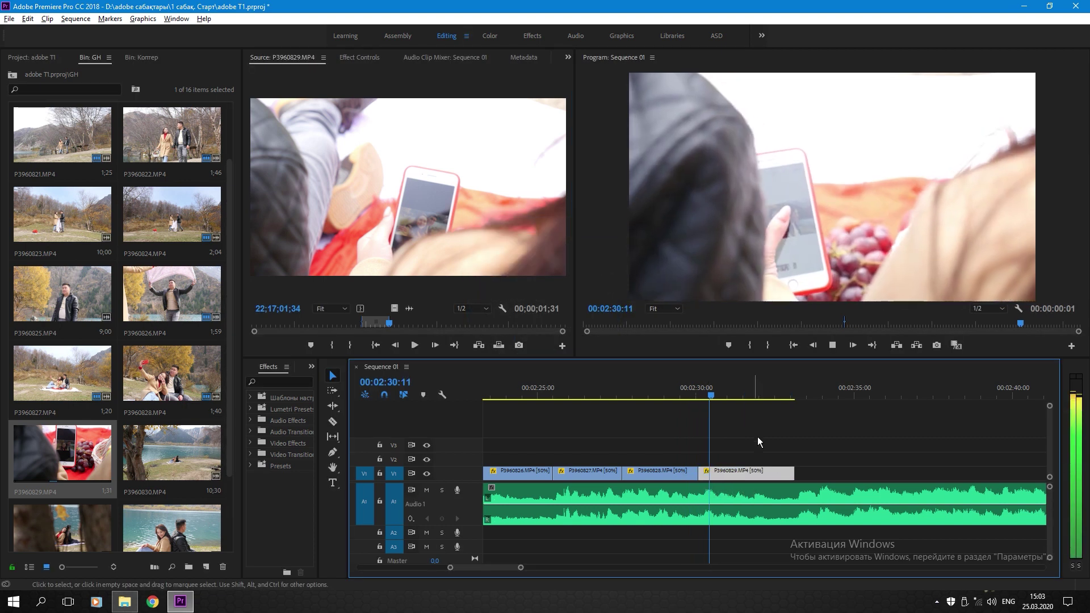
pyautogui.click(795, 466)
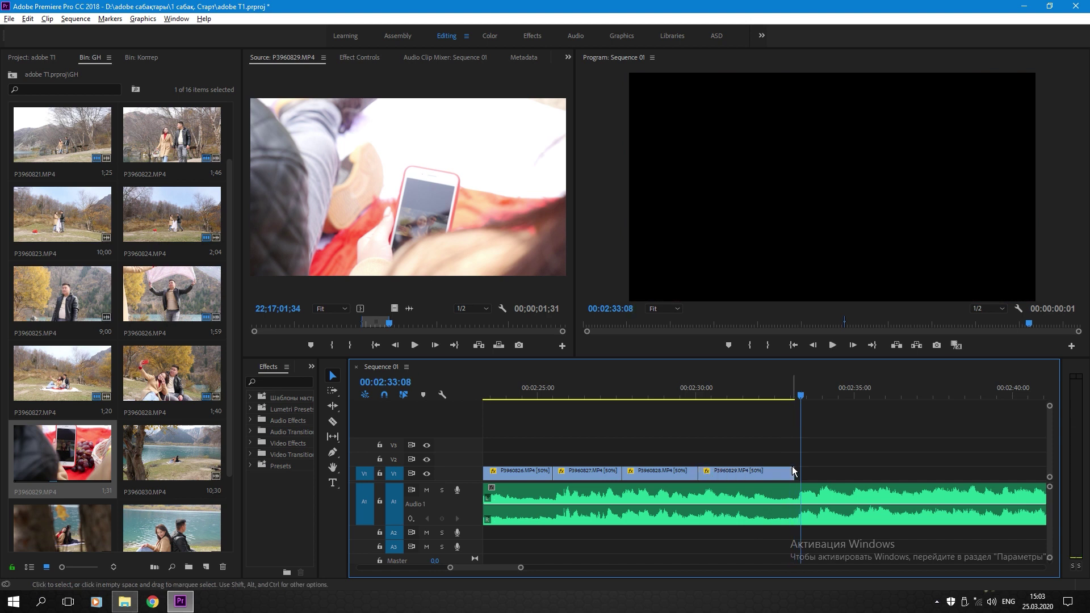
pyautogui.click(754, 383)
pyautogui.hotkey('ctrl', 's')
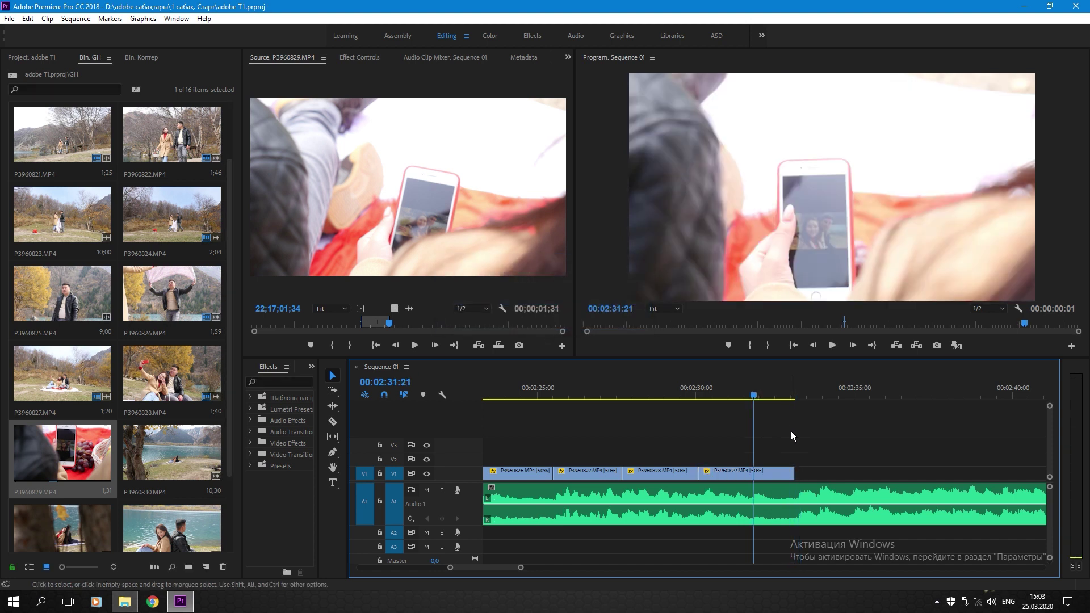
pyautogui.press('Left')
pyautogui.press('Left')
pyautogui.press('Left')
pyautogui.press('Left')
pyautogui.hotkey('ctrl', 's')
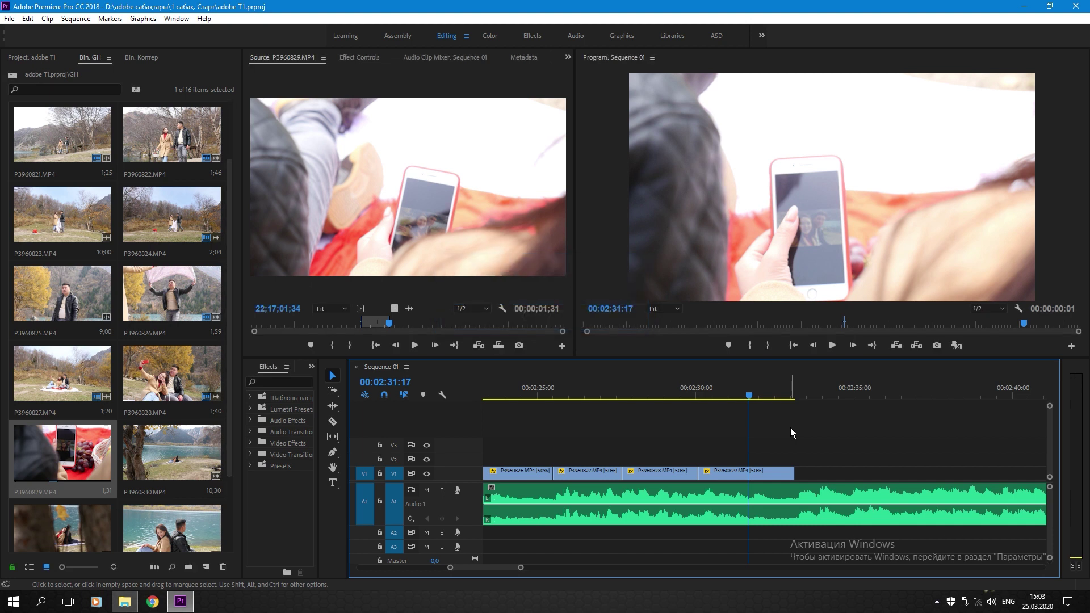
pyautogui.hotkey('ctrl', 's')
pyautogui.click(773, 399)
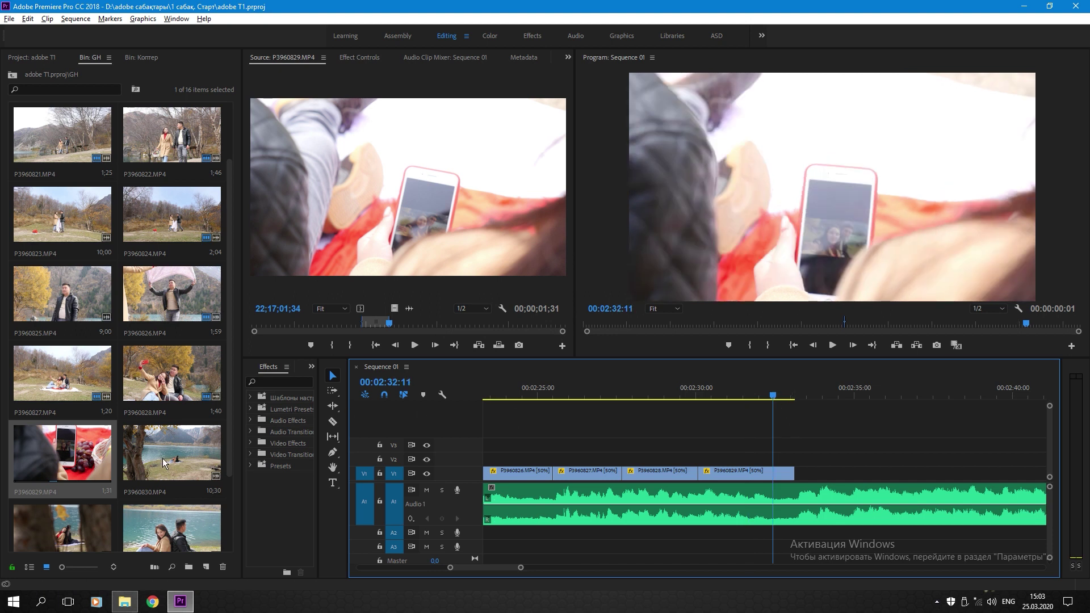
# - Mark the range 22;17;15;33 to 22;17;16;55 of P3960830.MP4 and place only its video on V1 directly after P3960829.MP4
pyautogui.scroll(-1, 161, 373)
pyautogui.doubleClick(161, 372)
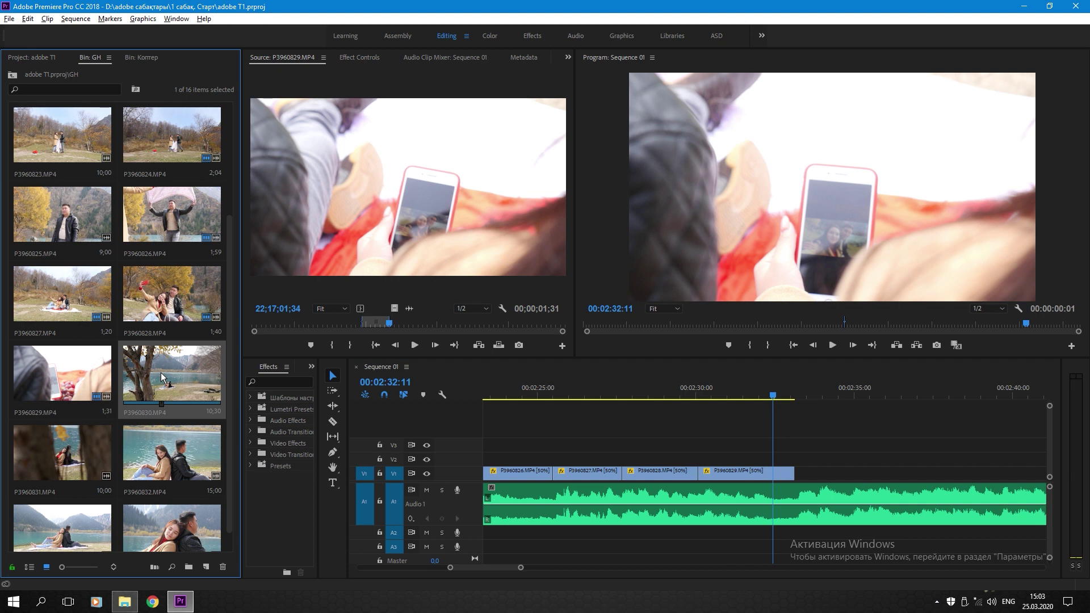
pyautogui.click(376, 325)
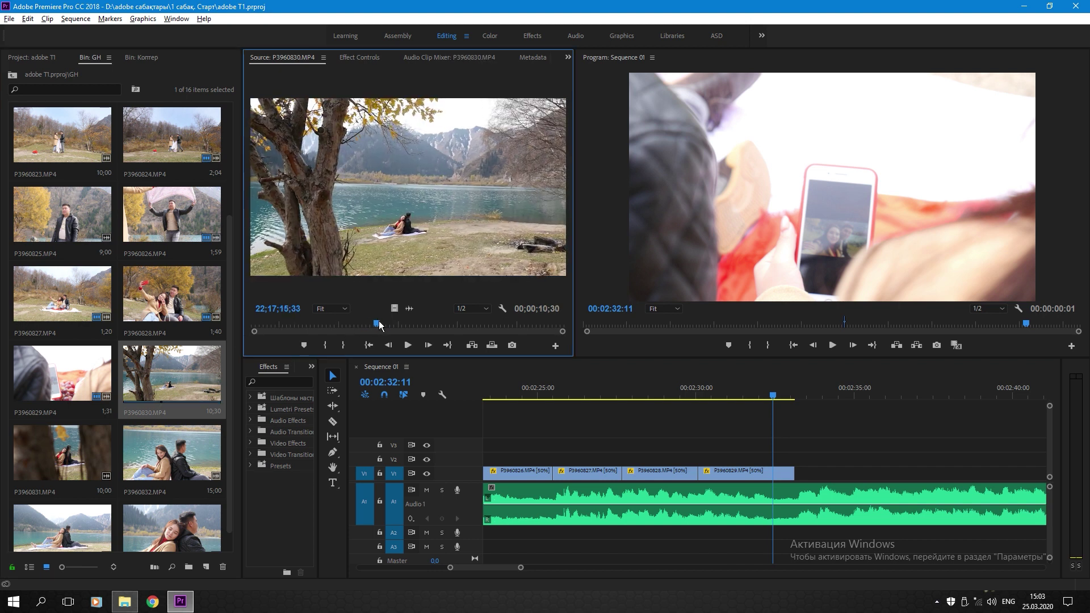
pyautogui.press('i')
pyautogui.press('space')
pyautogui.press('space')
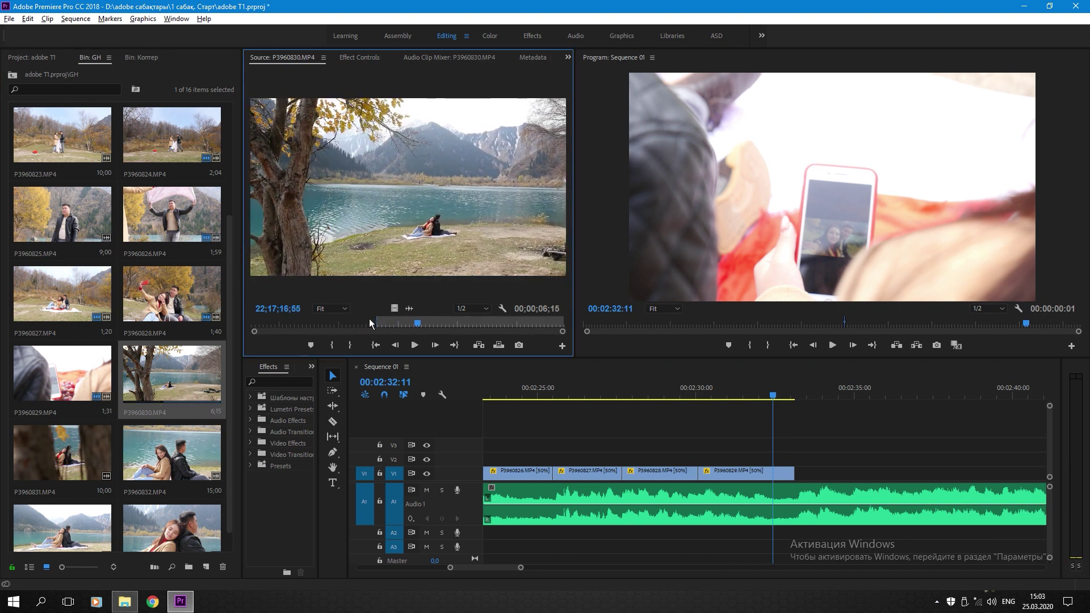
pyautogui.press('o')
pyautogui.moveTo(395, 308); pyautogui.dragTo(798, 476)
# - Slow the P3960830.MP4 clip on V1 down to 50% speed
pyautogui.hotkey('ctrl', 'r')
pyautogui.write('50')
pyautogui.press('Return')
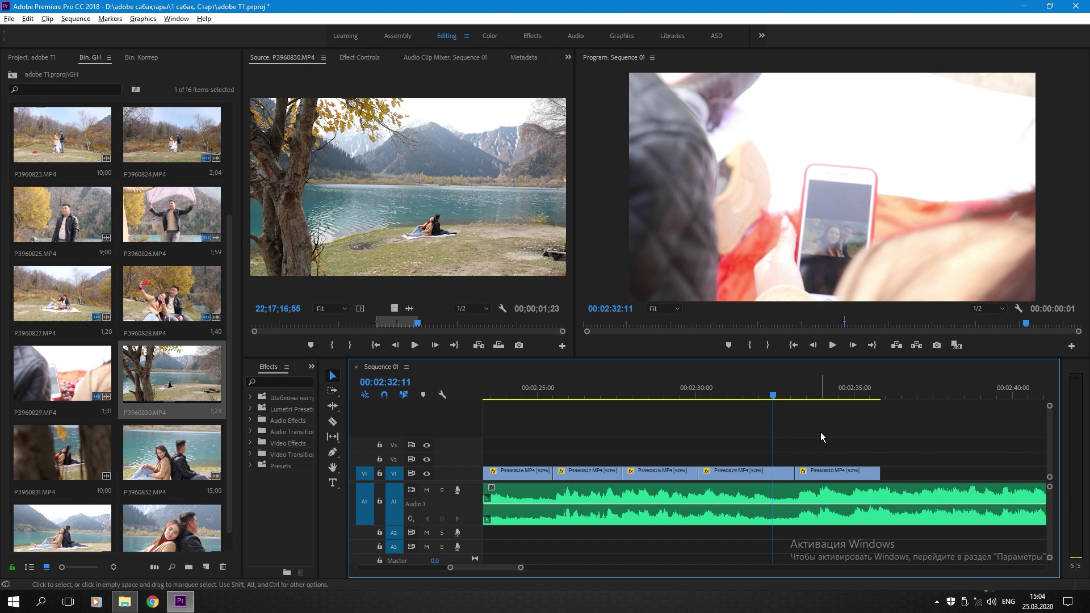
# - Play the slowed P3960830.MP4 clip, cut off its tail at about 00:02:35:00, and save the project
pyautogui.press('space')
pyautogui.scroll(-2, 718, 438)
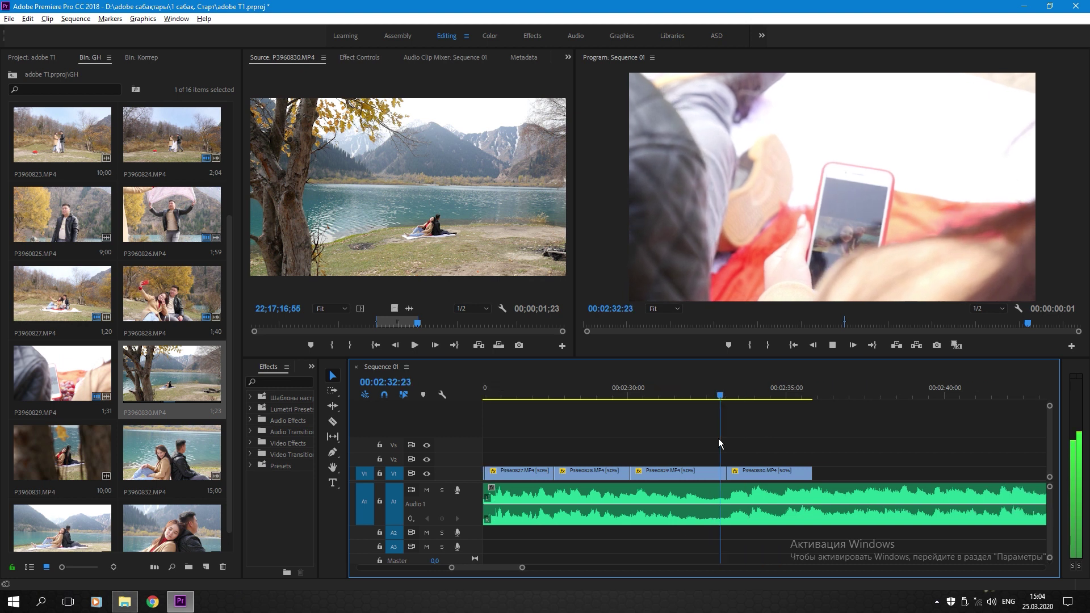
pyautogui.press('space')
pyautogui.press('c')
pyautogui.click(791, 472)
pyautogui.press('v')
pyautogui.click(793, 473)
pyautogui.press('Delete')
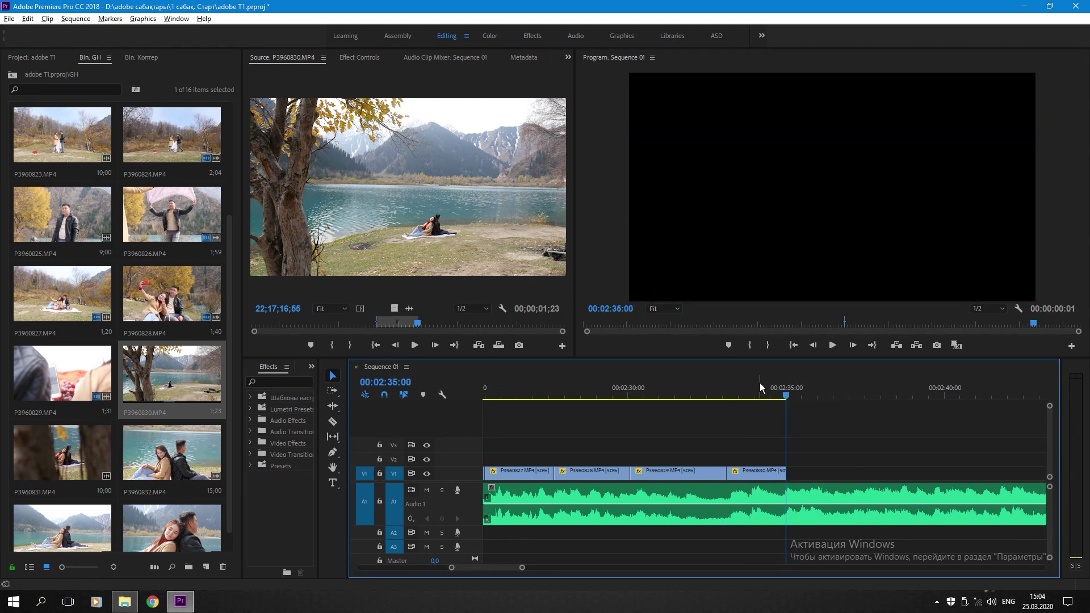
pyautogui.click(759, 386)
pyautogui.hotkey('ctrl', 's')
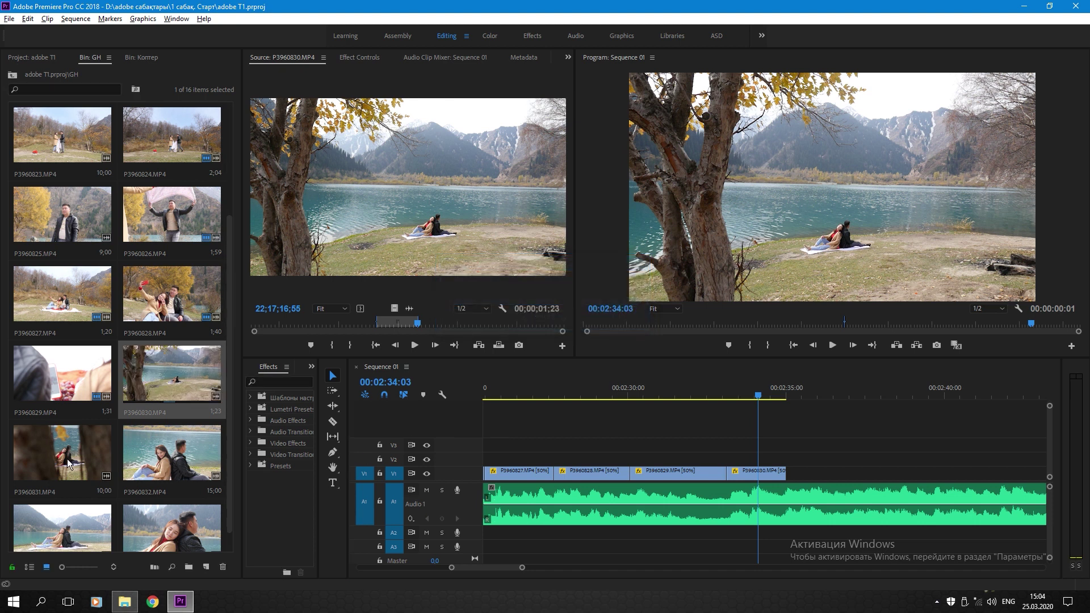
# - Mark a range of P3960831.MP4 ending at 22;17;29;53 and place only its video on V1 directly after P3960830.MP4
pyautogui.doubleClick(63, 452)
pyautogui.moveTo(333, 323); pyautogui.dragTo(386, 330)
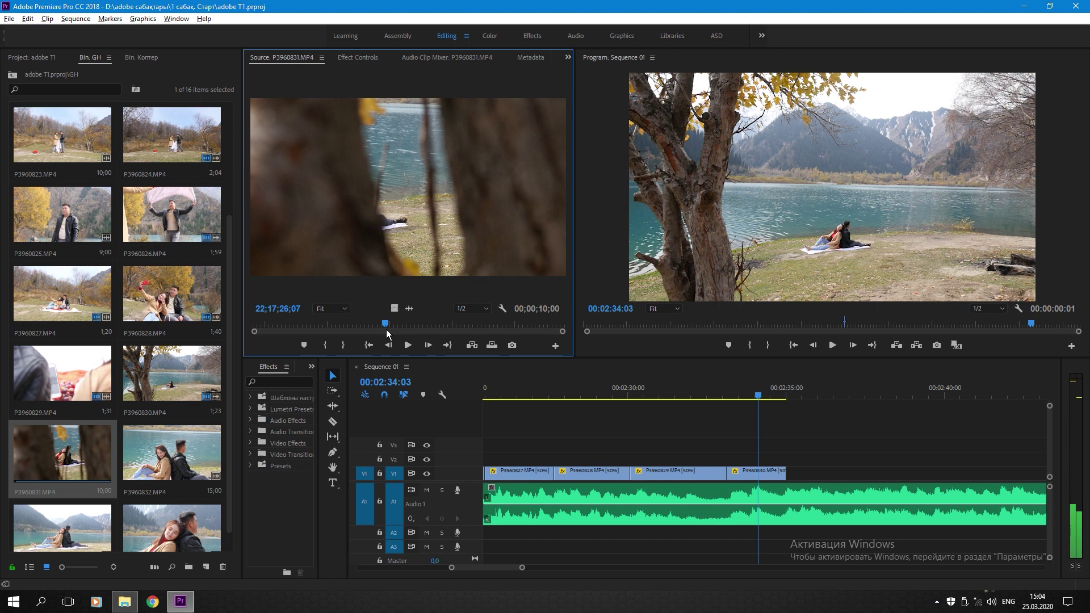
pyautogui.press('i')
pyautogui.press('space')
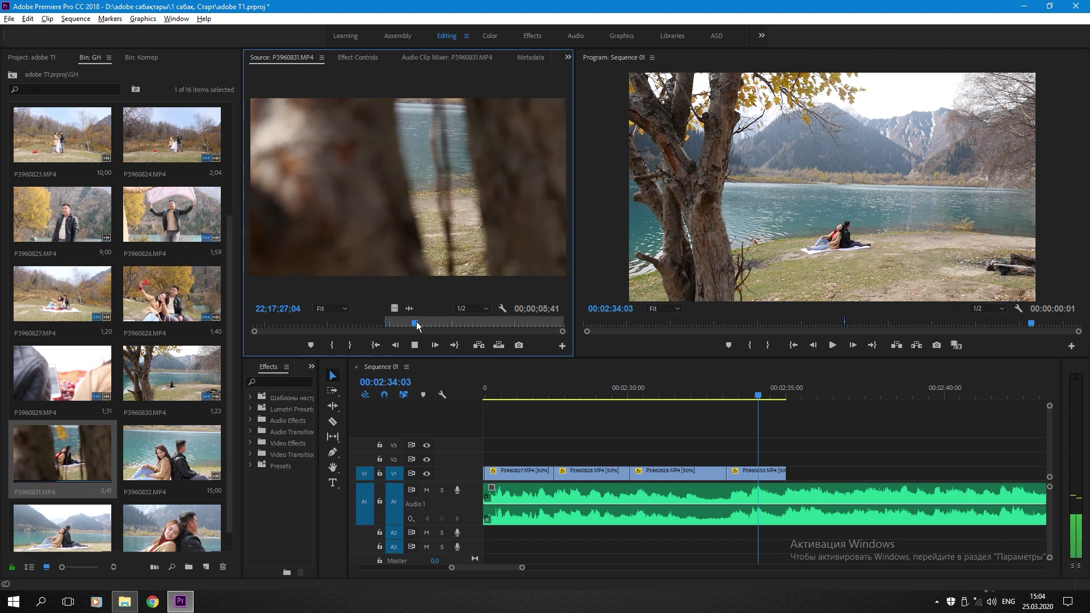
pyautogui.press('i')
pyautogui.press('o')
pyautogui.moveTo(395, 309); pyautogui.dragTo(794, 476)
# - Slow the P3960831.MP4 clip on V1 down to 50% speed
pyautogui.click(794, 476)
pyautogui.hotkey('ctrl', 'r')
pyautogui.write('50')
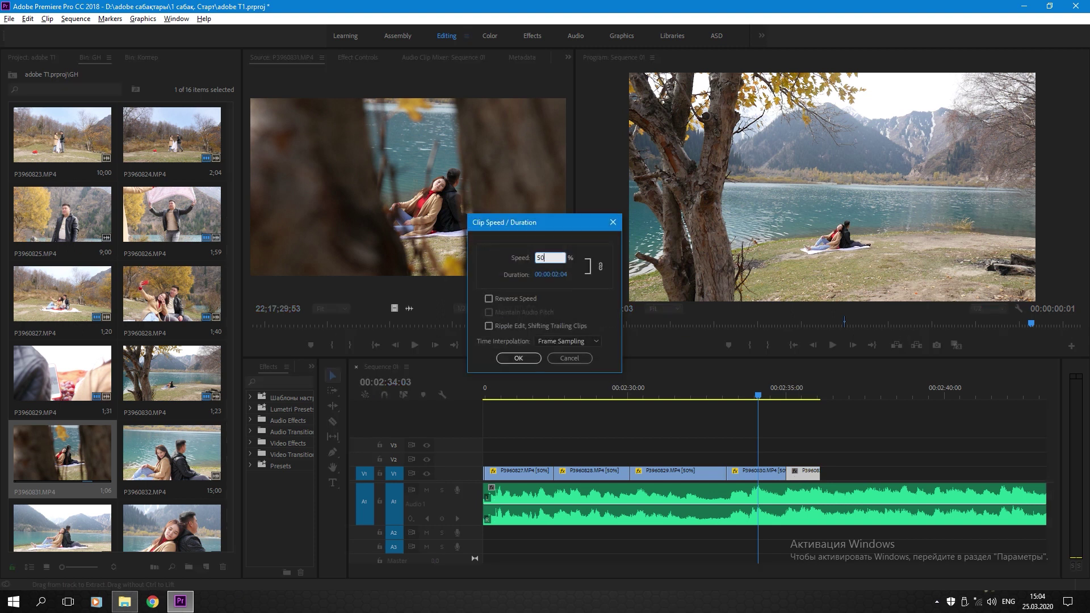
pyautogui.press('Return')
pyautogui.scroll(2, 808, 454)
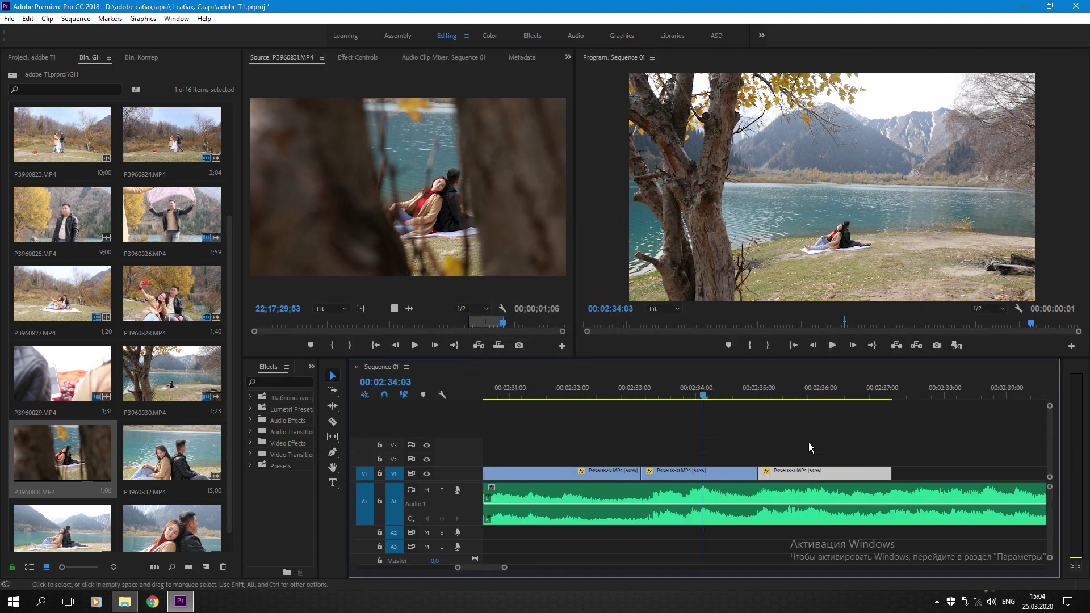
pyautogui.click(781, 428)
pyautogui.scroll(-1, 768, 425)
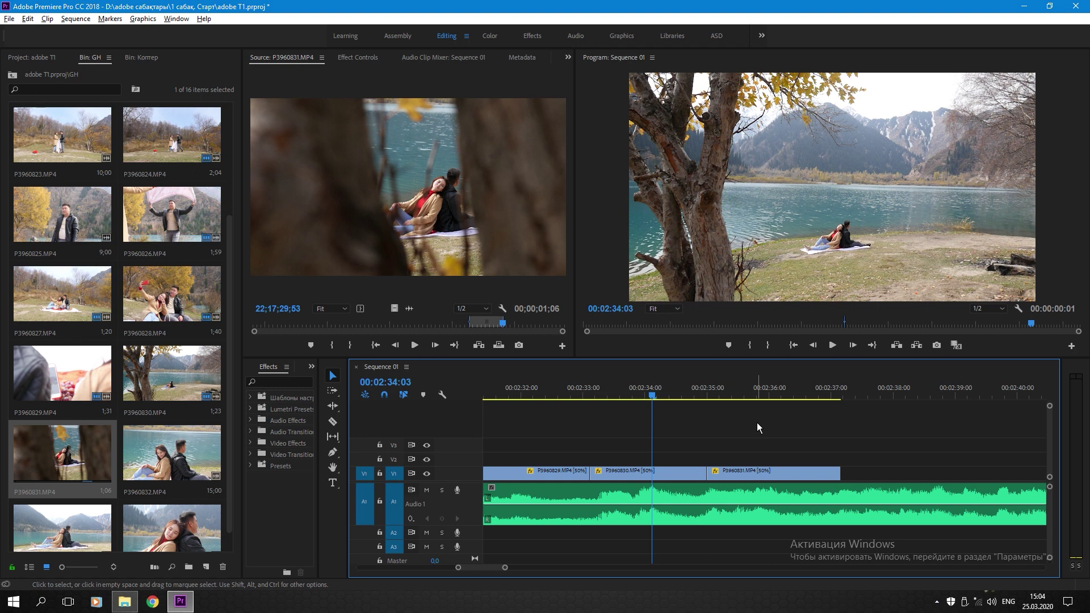
# - Play the slowed P3960831.MP4 clip, cut off its tail at about 00:02:36:20, and save the project
pyautogui.press('space')
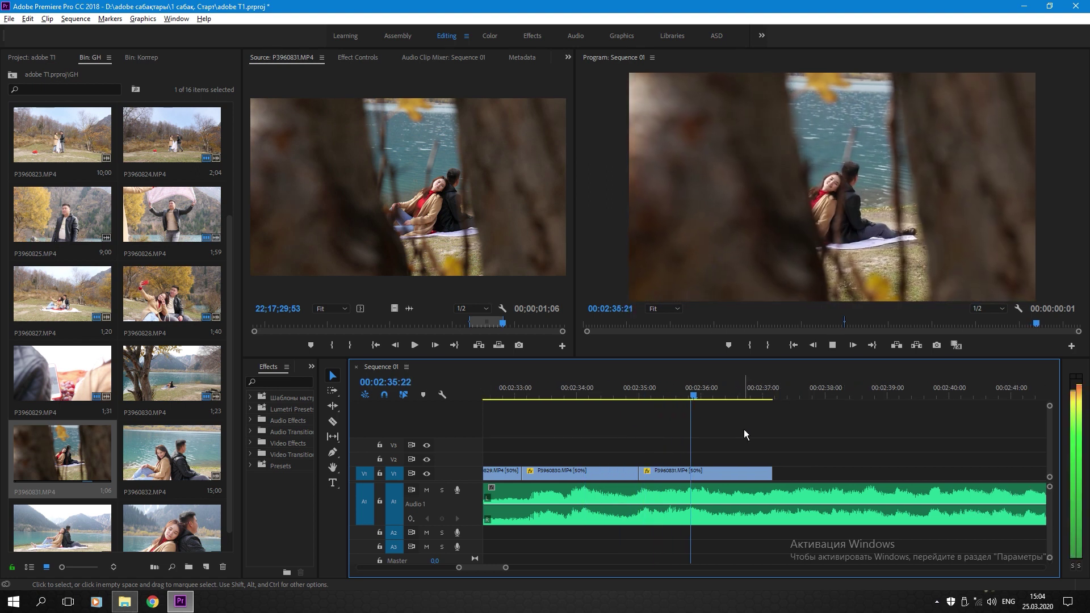
pyautogui.press('space')
pyautogui.press('c')
pyautogui.press('v')
pyautogui.click(763, 472)
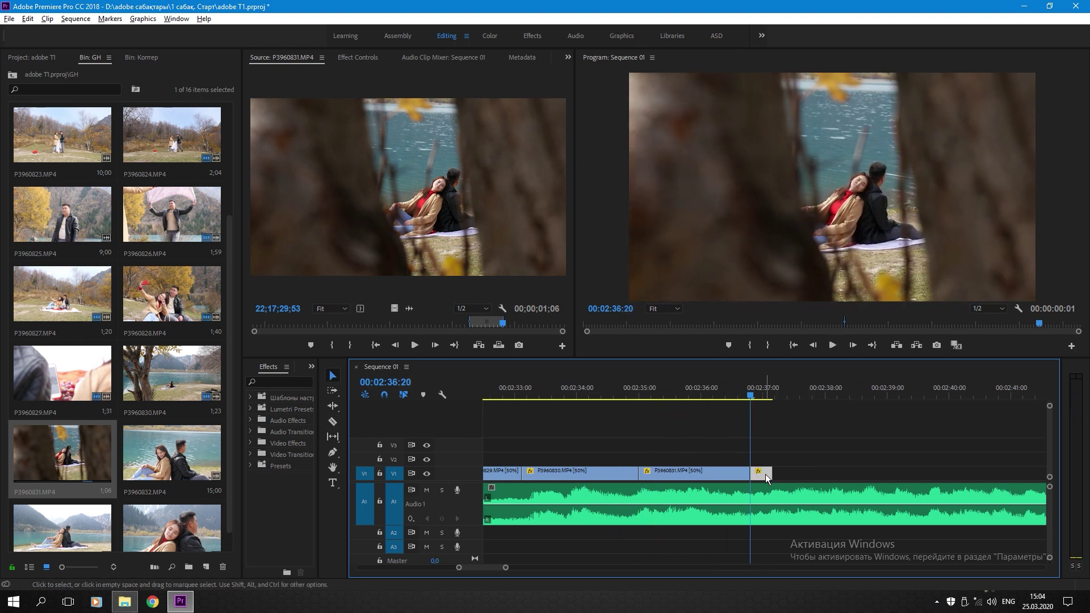
pyautogui.press('Delete')
pyautogui.click(738, 394)
pyautogui.hotkey('ctrl', 's')
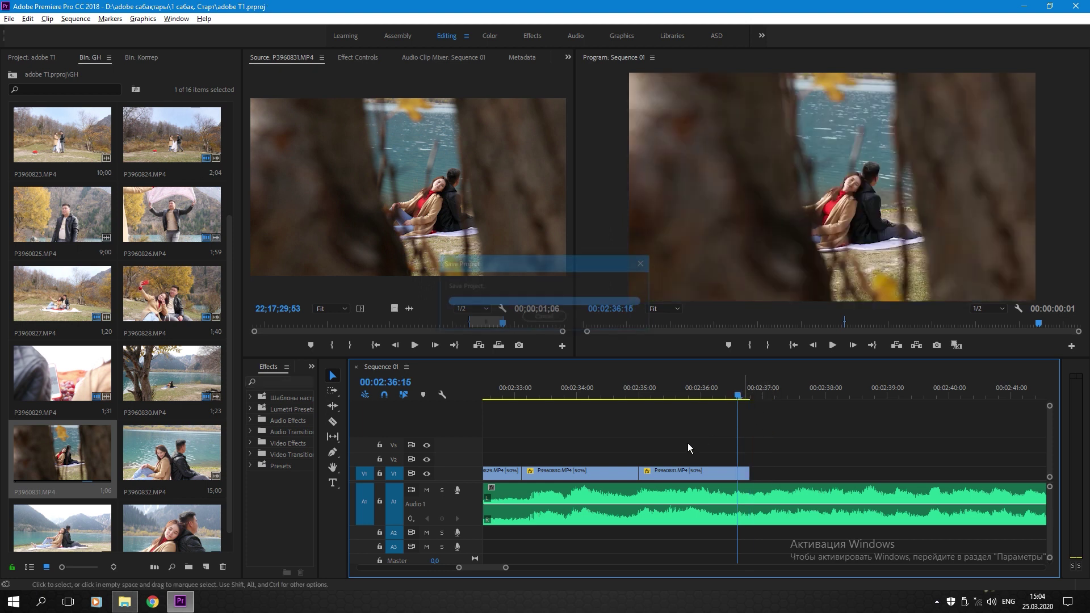
# - Mark DJI_0015.MOV from 00:00:10:14 to 00:00:13:14 and place its video on V1 directly after P3960831.MP4
pyautogui.scroll(-4, 712, 452)
pyautogui.scroll(-6, 759, 429)
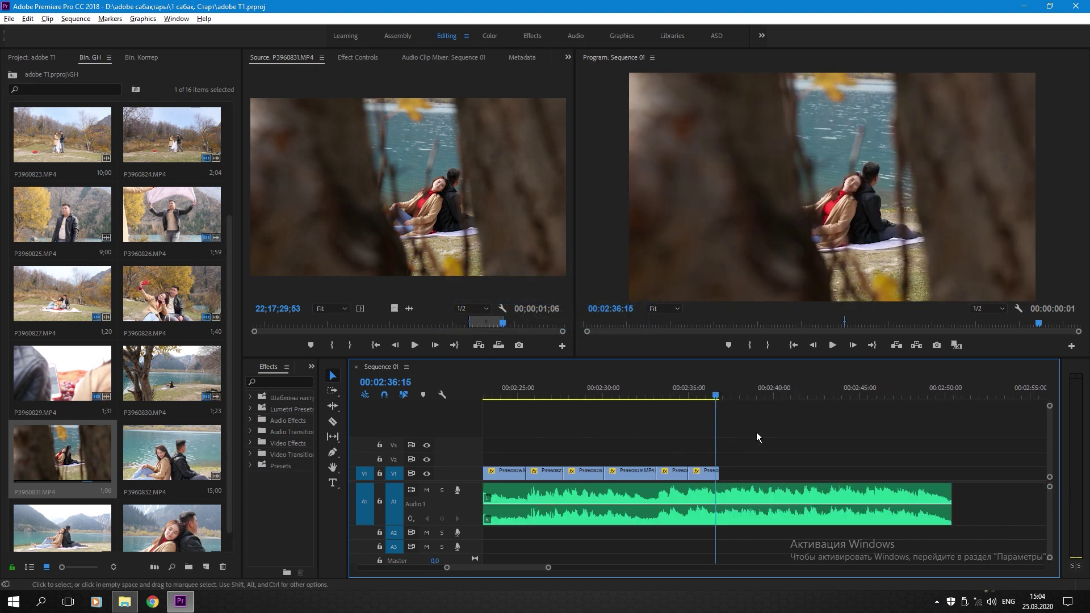
pyautogui.press('alt')
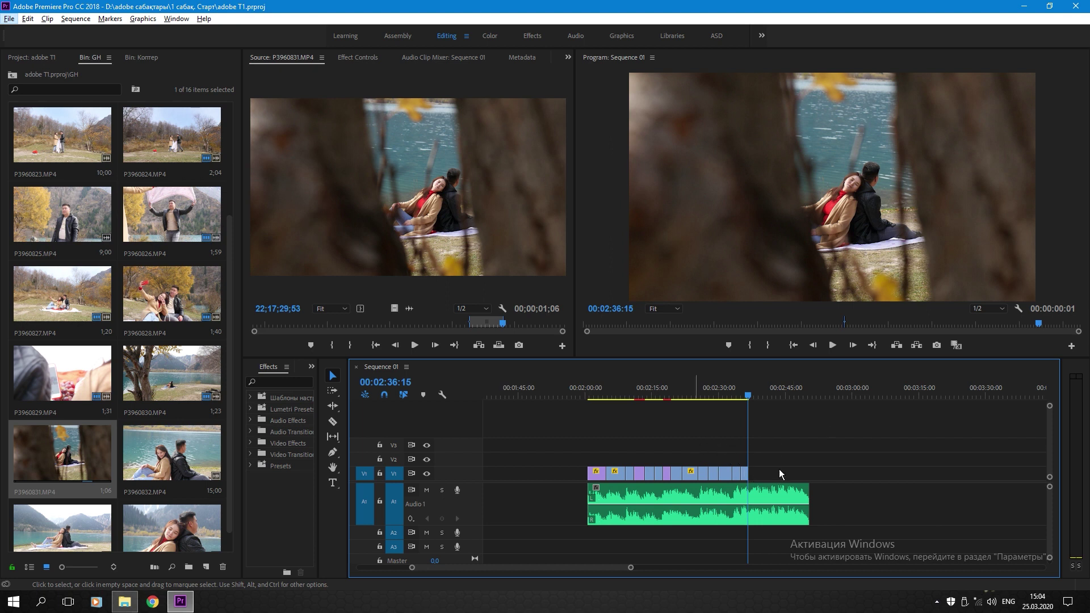
pyautogui.scroll(1, 783, 449)
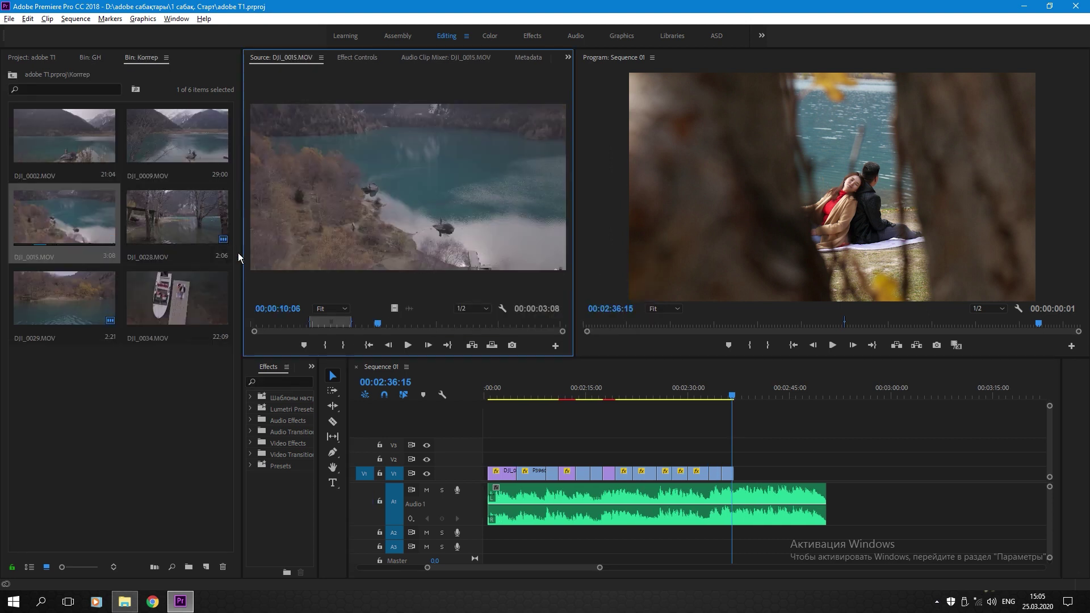
pyautogui.press('space')
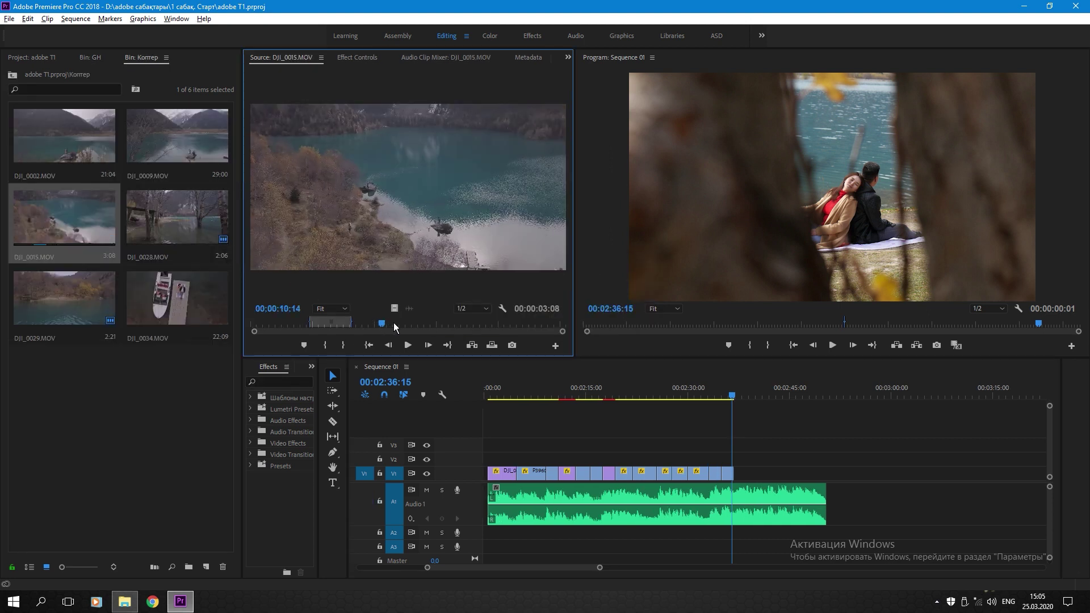
pyautogui.press('i')
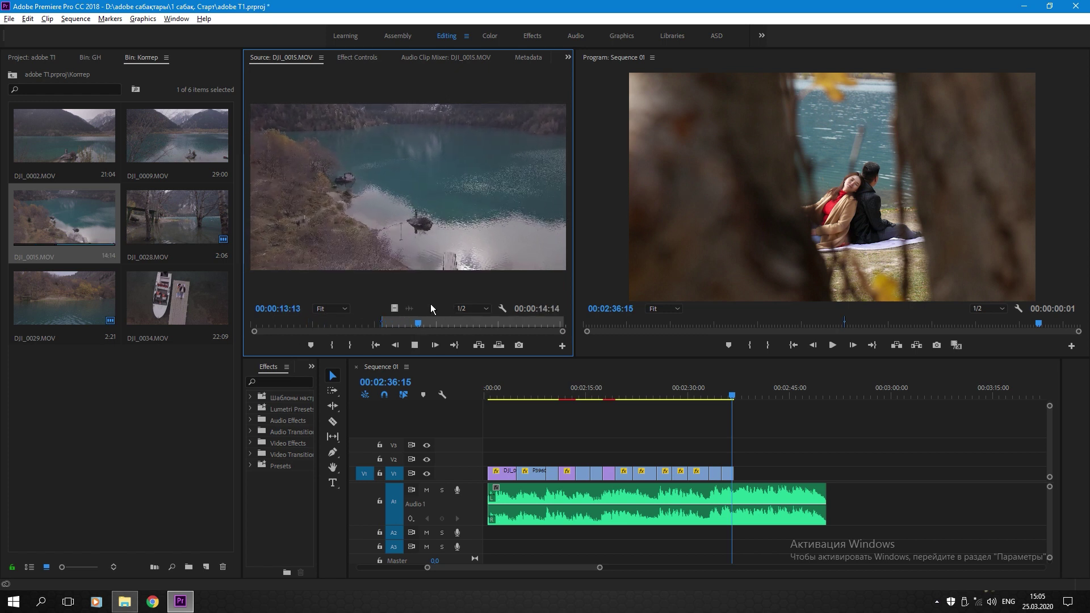
pyautogui.press('o')
pyautogui.moveTo(395, 308); pyautogui.dragTo(740, 472)
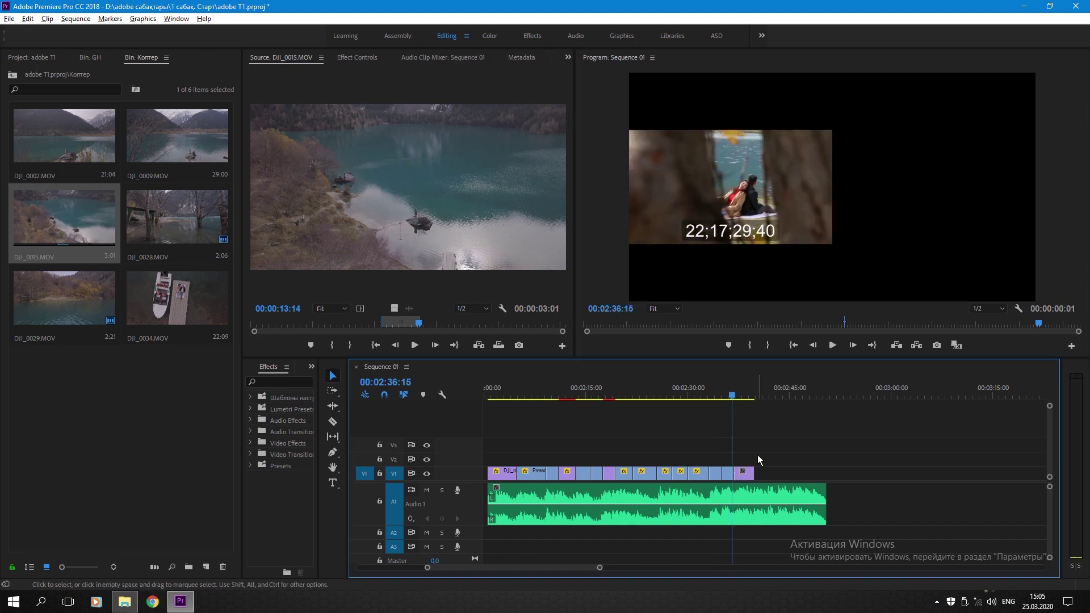
pyautogui.scroll(4, 741, 452)
pyautogui.click(737, 476)
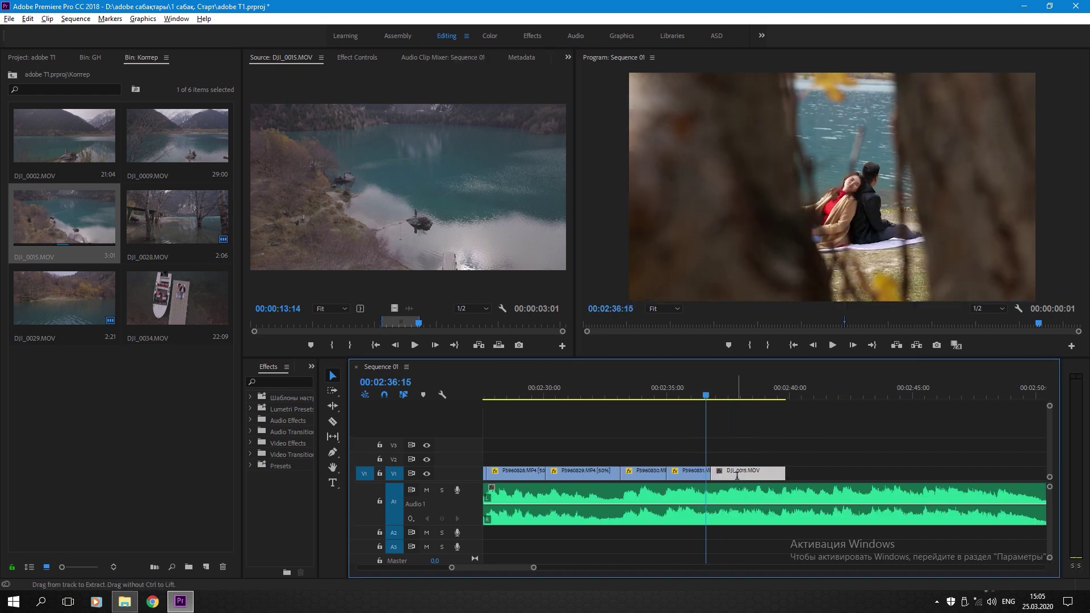
pyautogui.hotkey('ctrl', 'r')
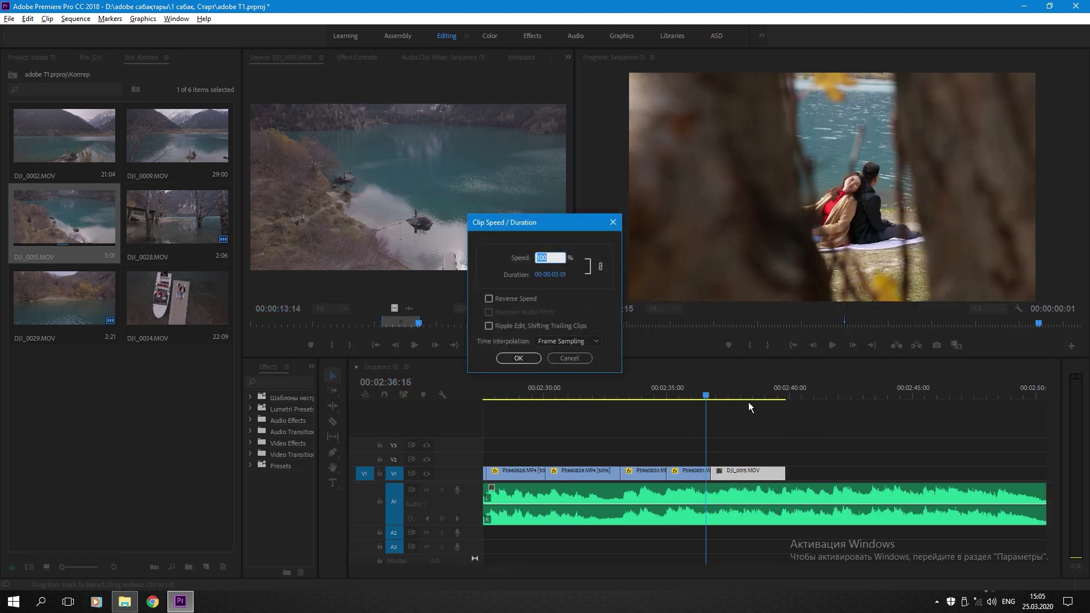
pyautogui.click(569, 358)
# - Set the scale of the newly placed DJI_0015.MOV clip on V1 to 50
pyautogui.click(731, 401)
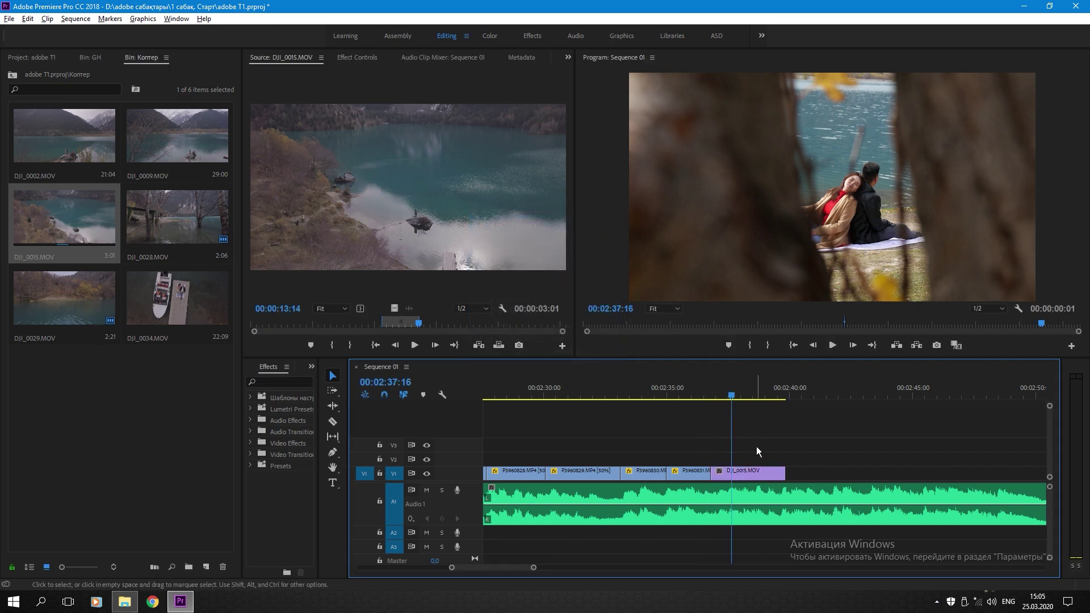
pyautogui.click(365, 58)
pyautogui.click(373, 129)
pyautogui.write('50')
pyautogui.press('Return')
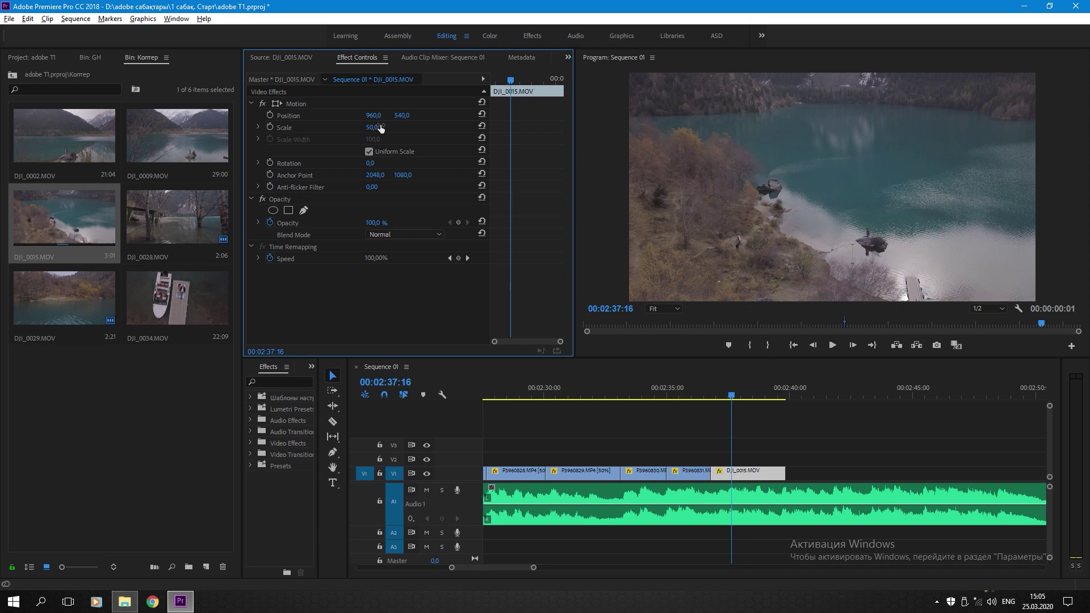
# - Play the scaled DJI_0015.MOV clip and trim its tail at about 00:02:39:15
pyautogui.scroll(2, 764, 442)
pyautogui.click(681, 397)
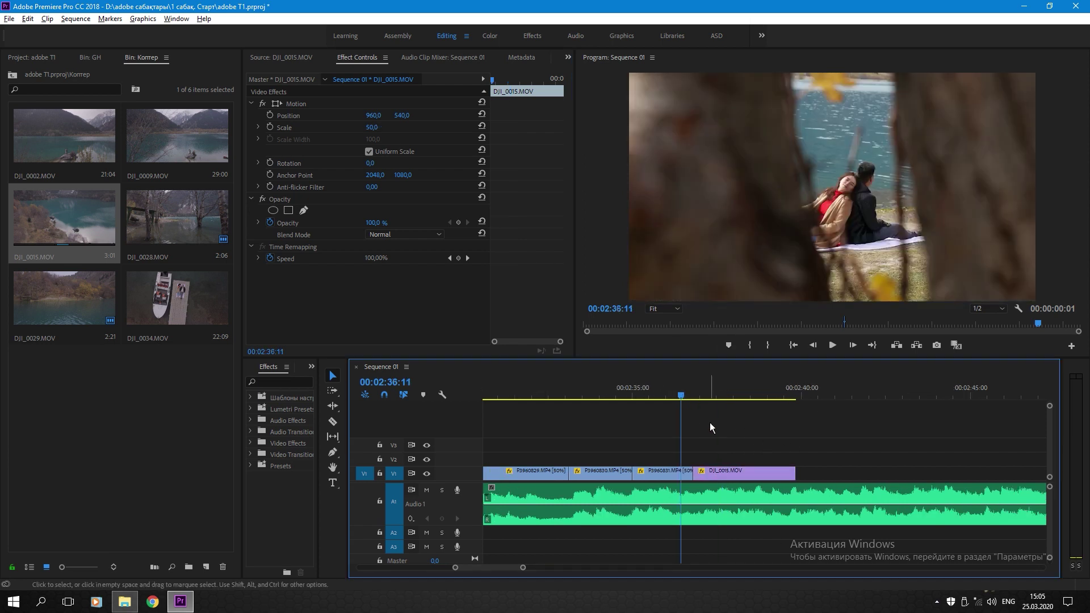
pyautogui.click(710, 422)
pyautogui.press('space')
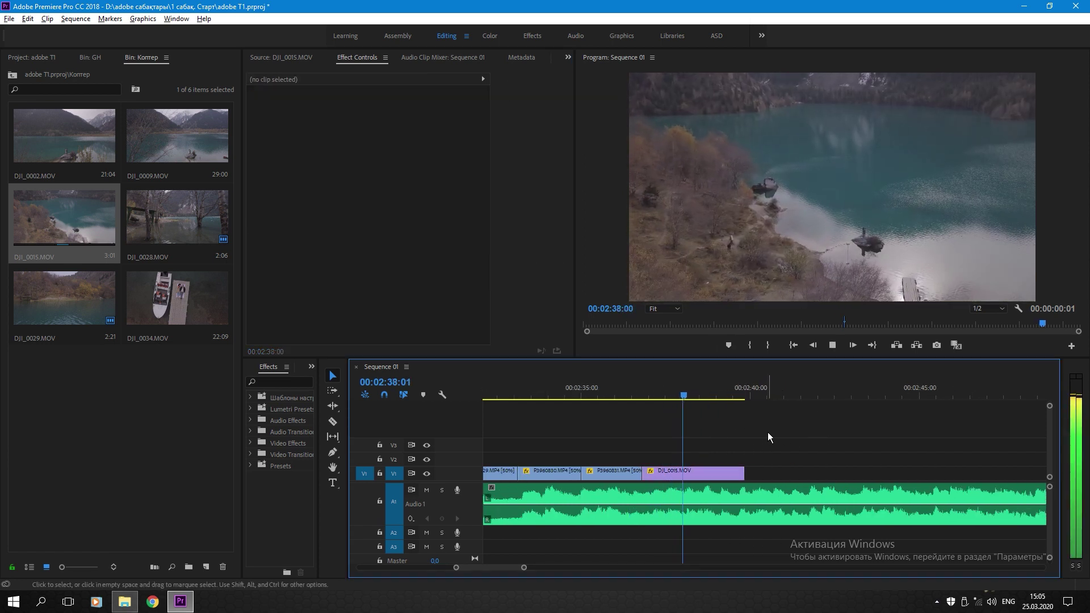
pyautogui.press('space')
pyautogui.press('c')
pyautogui.press('v')
pyautogui.click(742, 475)
pyautogui.click(731, 398)
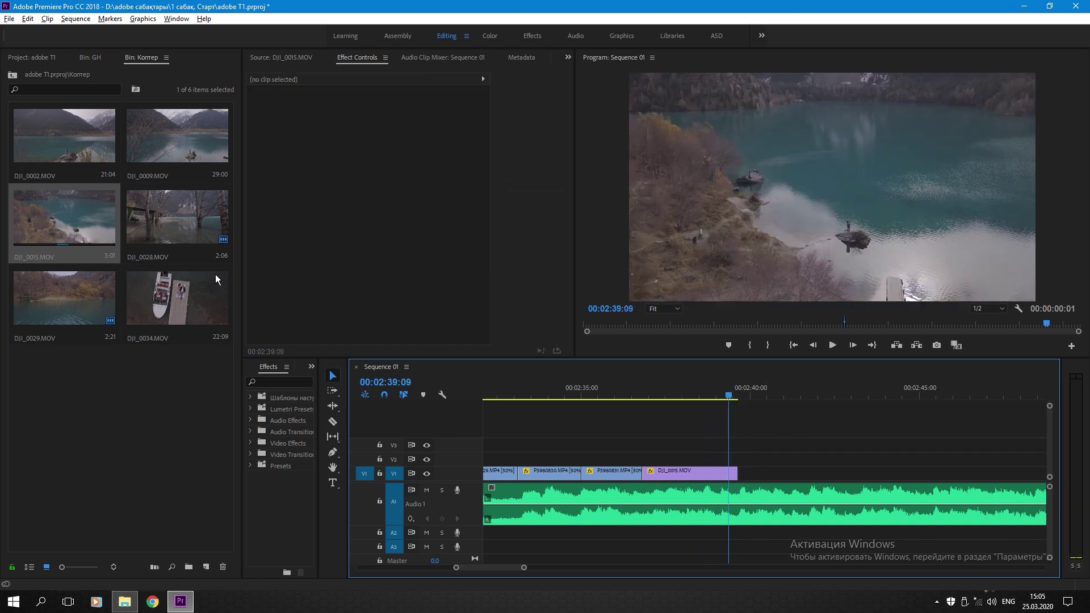
# - Mark DJI_0009.MOV from about 00:00:08:07 to 00:00:10:05 and place its video on V1 directly after DJI_0015.MOV
pyautogui.doubleClick(185, 124)
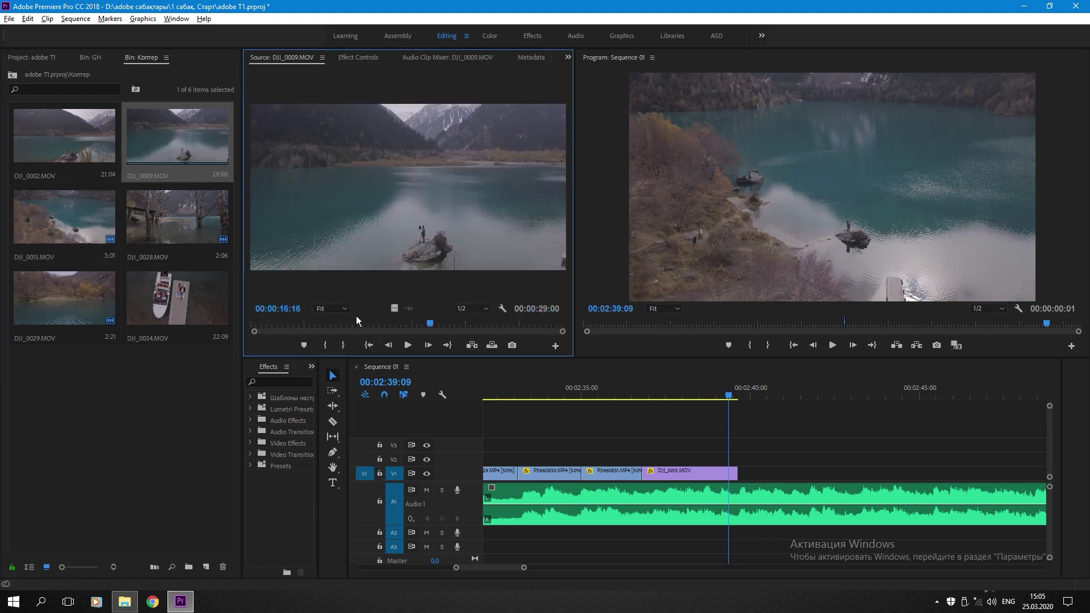
pyautogui.moveTo(356, 323); pyautogui.dragTo(341, 326)
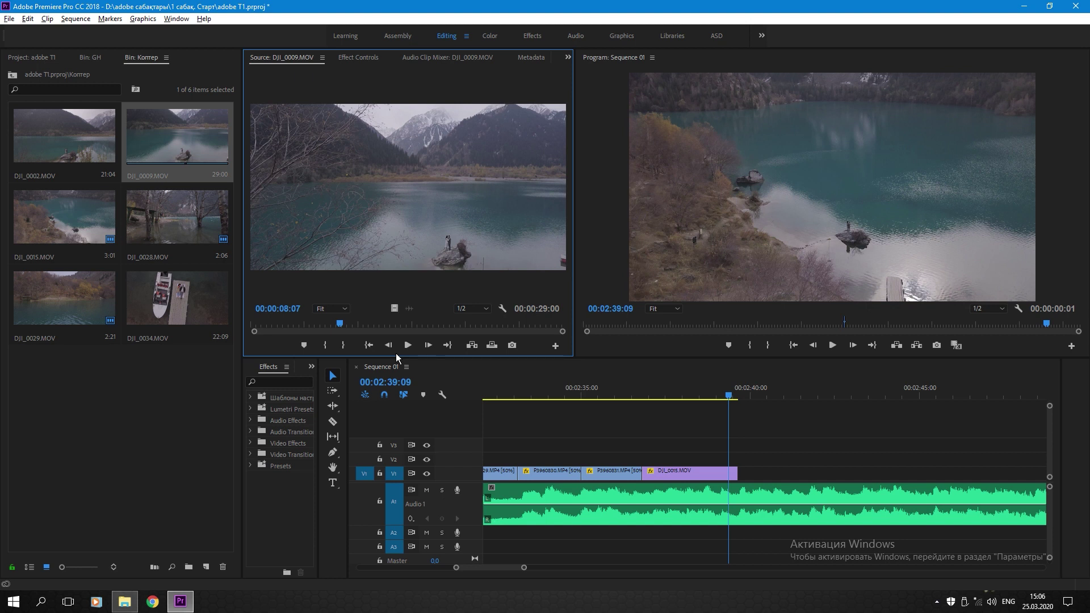
pyautogui.press('i')
pyautogui.press('space')
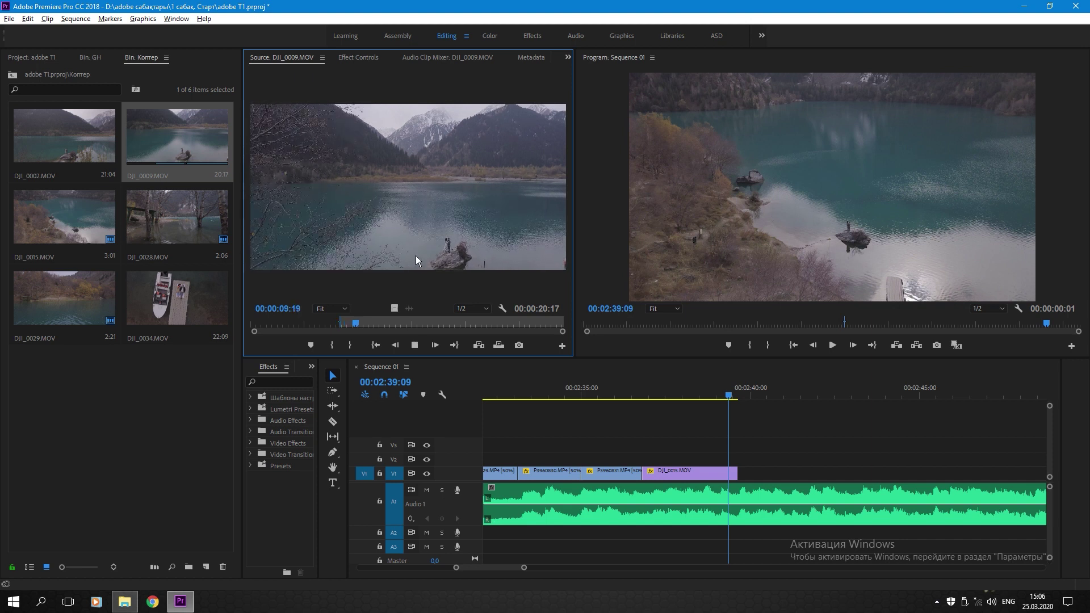
pyautogui.press('space')
pyautogui.press('o')
pyautogui.moveTo(394, 309); pyautogui.dragTo(741, 475)
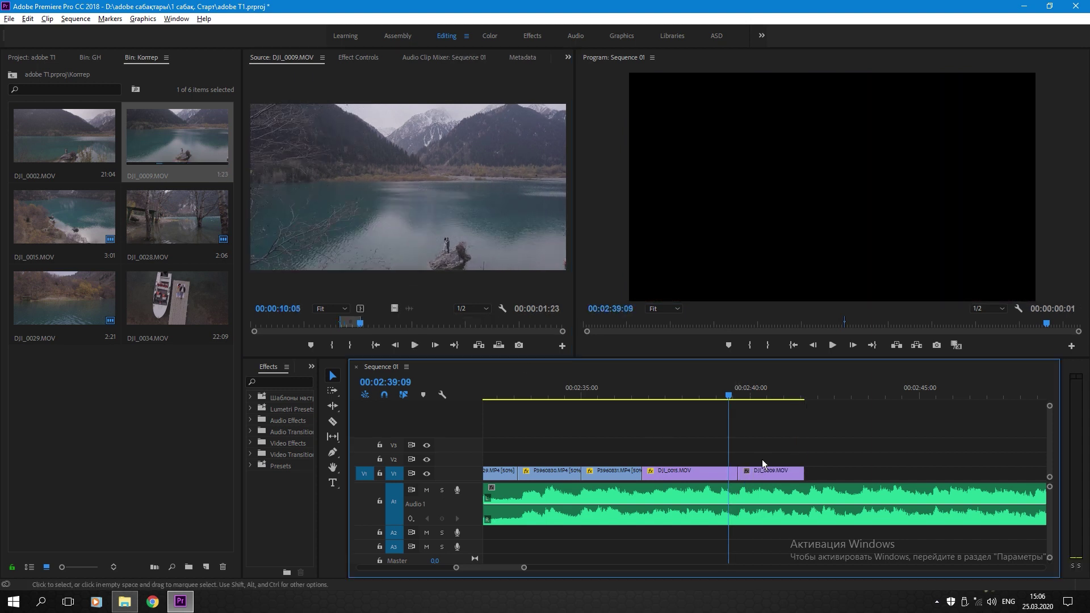
# - Set the scale of the DJI_0009.MOV clip on V1 to 50
pyautogui.scroll(2, 764, 459)
pyautogui.click(740, 393)
pyautogui.click(761, 474)
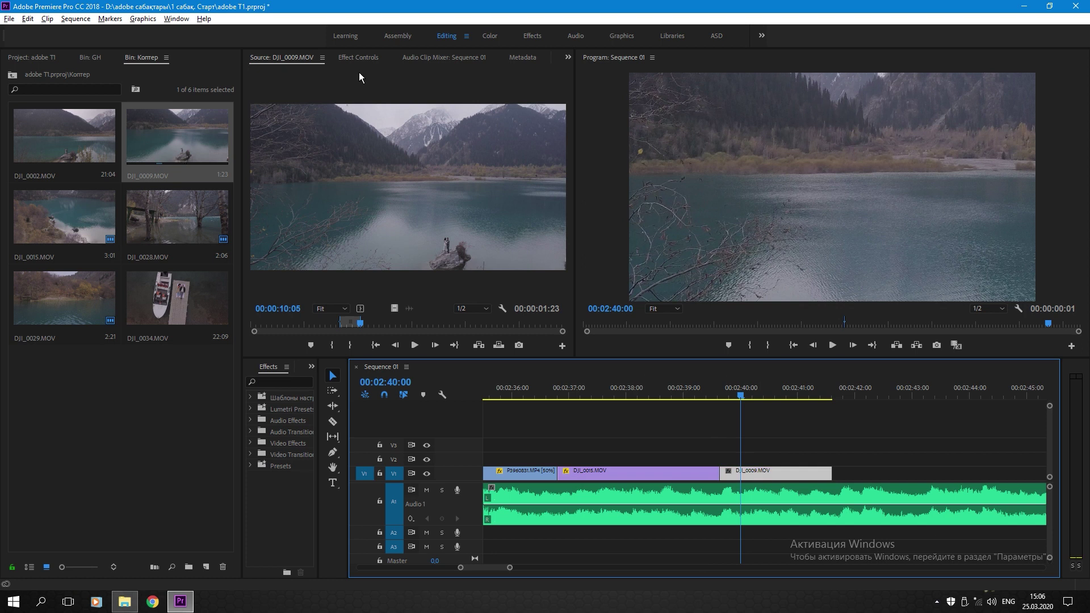
pyautogui.click(358, 57)
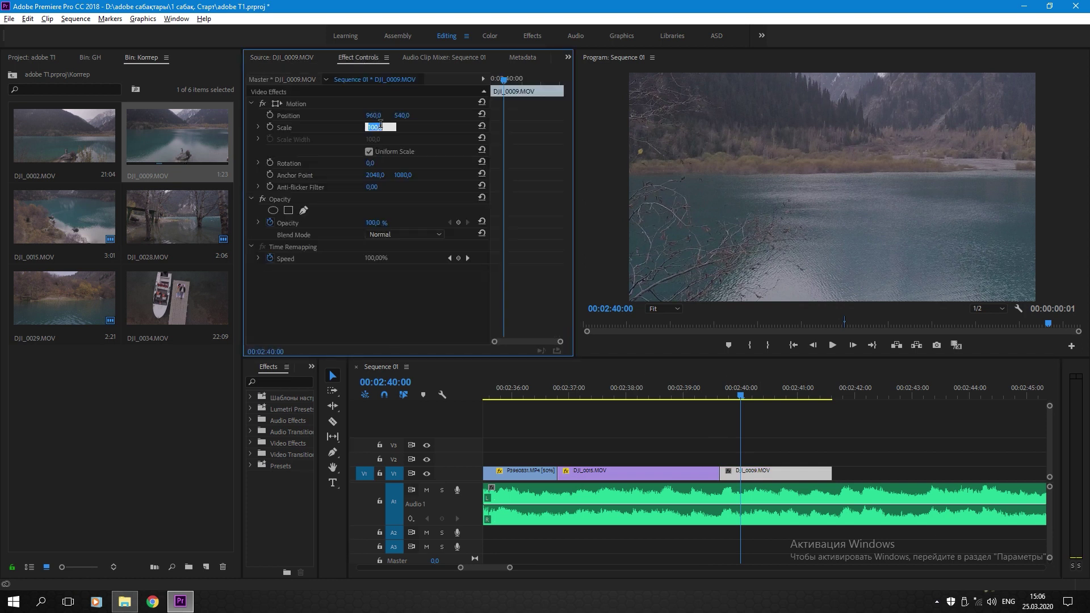
pyautogui.press('Return')
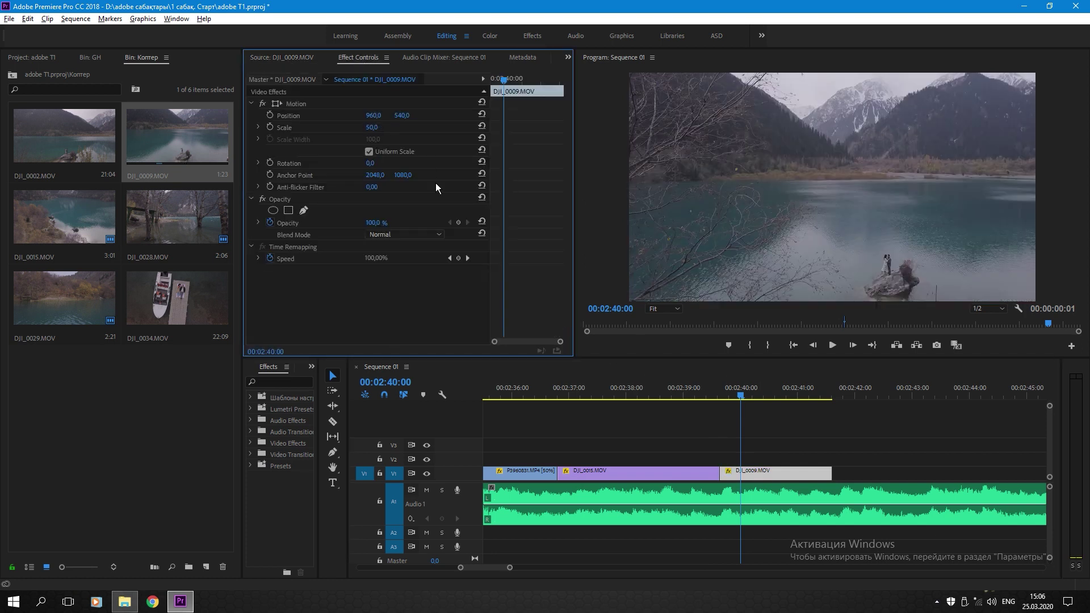
# - Play the cut into DJI_0009.MOV and extend the end of that clip to about 00:02:42:00
pyautogui.click(686, 391)
pyautogui.click(718, 433)
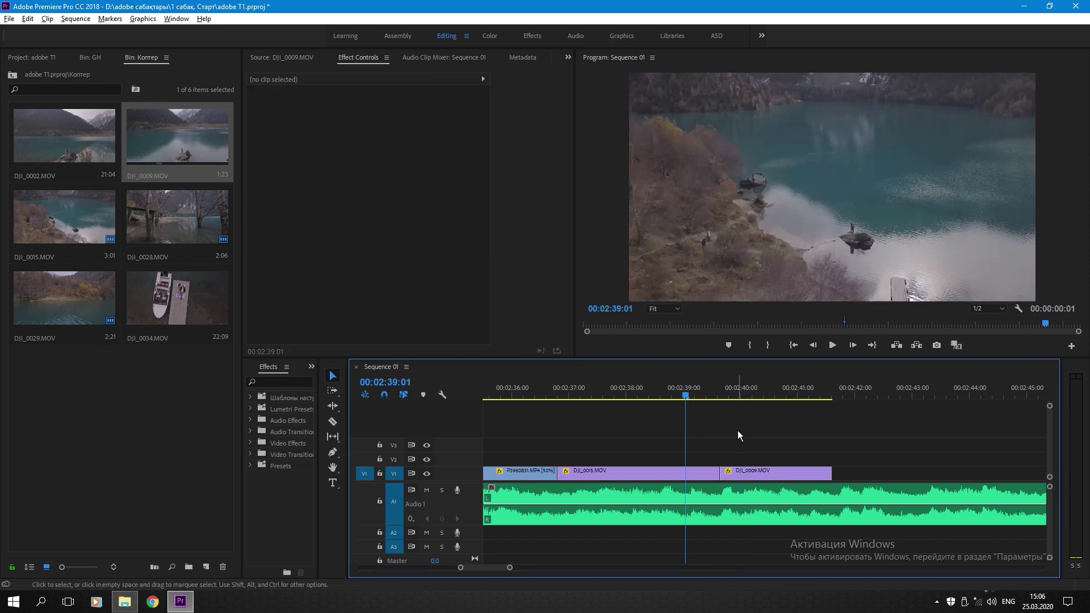
pyautogui.press('space')
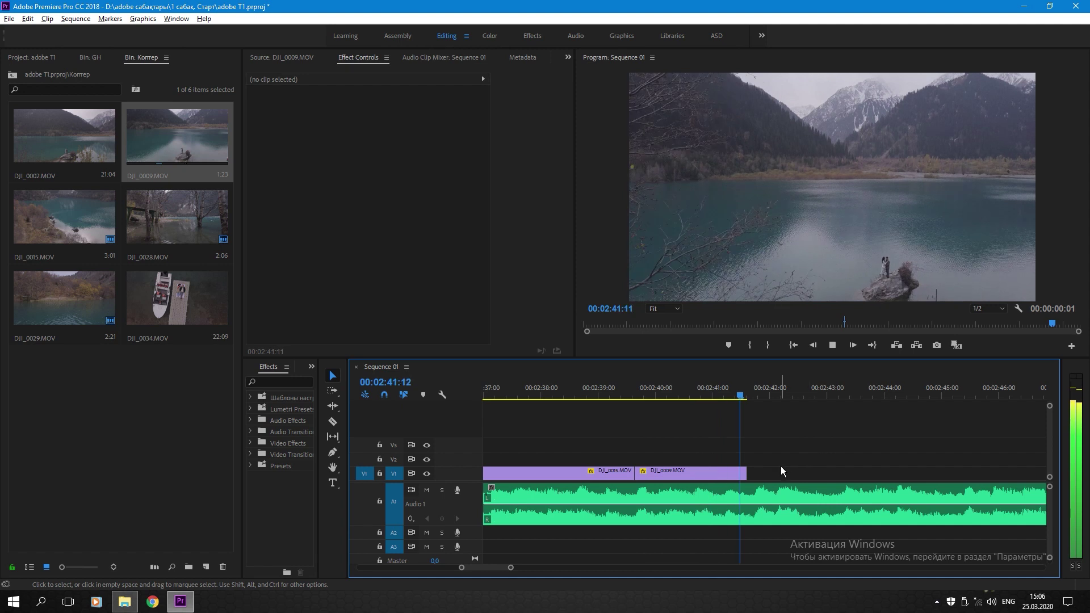
pyautogui.press('space')
pyautogui.moveTo(786, 396); pyautogui.dragTo(763, 397)
pyautogui.moveTo(746, 472); pyautogui.dragTo(769, 473)
# - Play the transition from DJI_0015.MOV into the extended DJI_0009.MOV clip and save the project
pyautogui.click(608, 392)
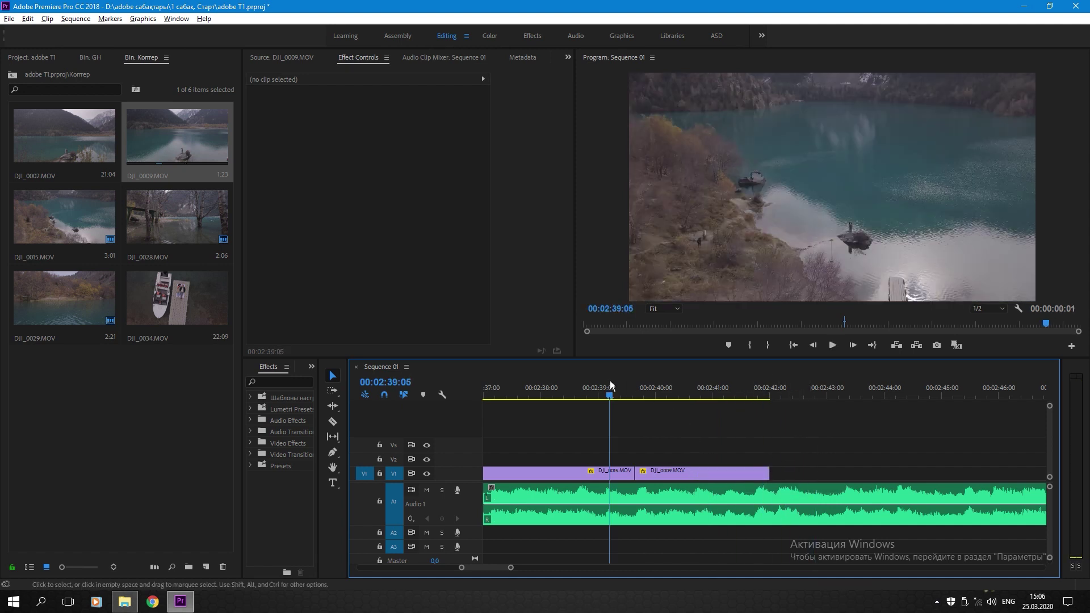
pyautogui.press('space')
pyautogui.scroll(-1, 750, 436)
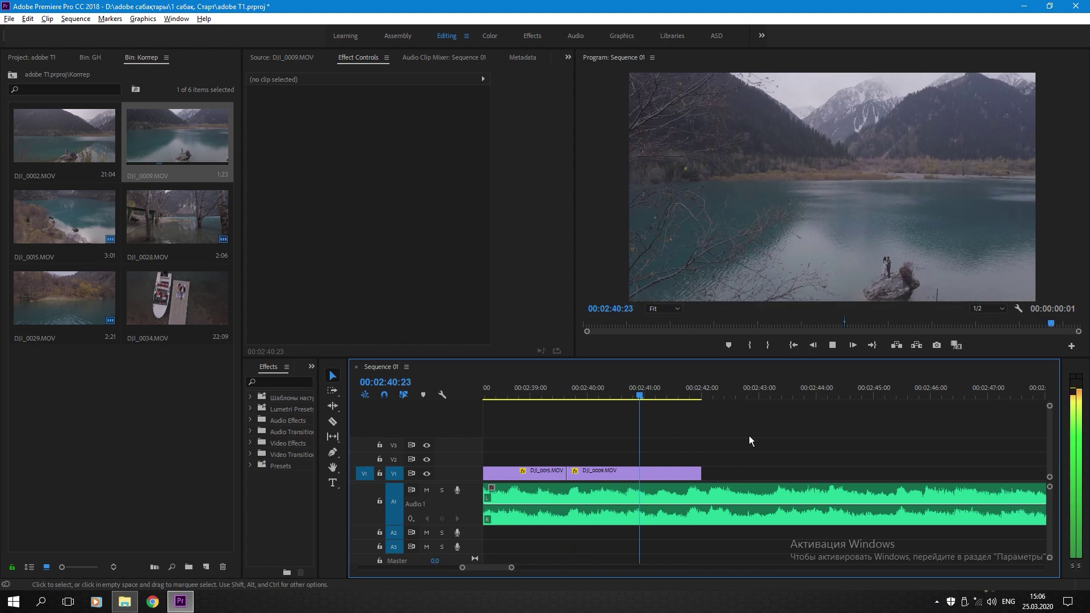
pyautogui.press('space')
pyautogui.click(702, 397)
pyautogui.scroll(-3, 715, 449)
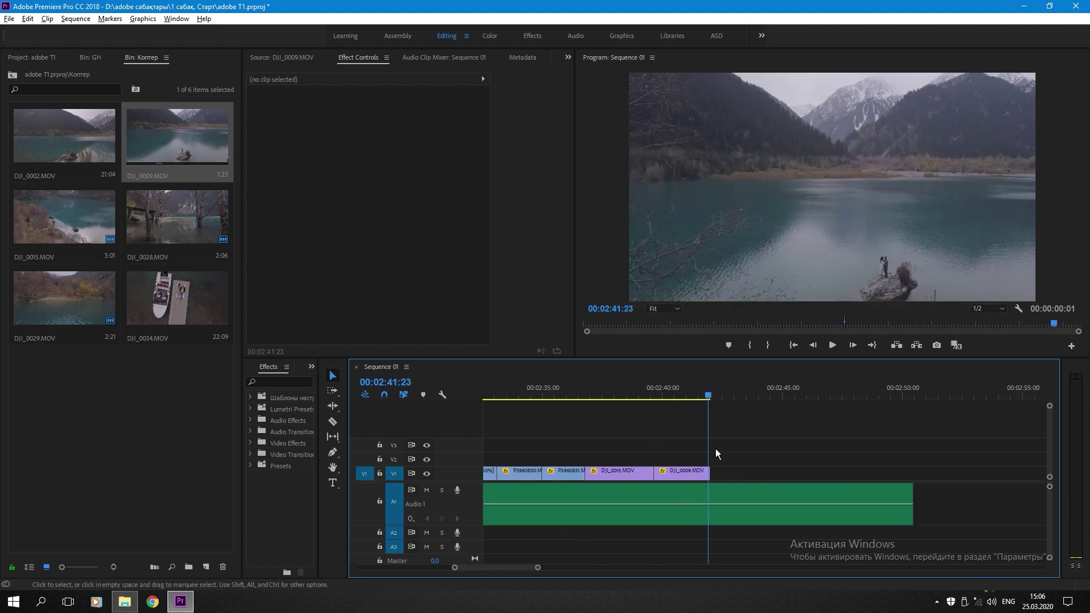
pyautogui.hotkey('ctrl', 's')
# - Mark P3970001.MP4 from about 22;17;52;55 to 22;17;54;14 and place only its video on V1 directly after DJI_0009.MOV
pyautogui.click(90, 58)
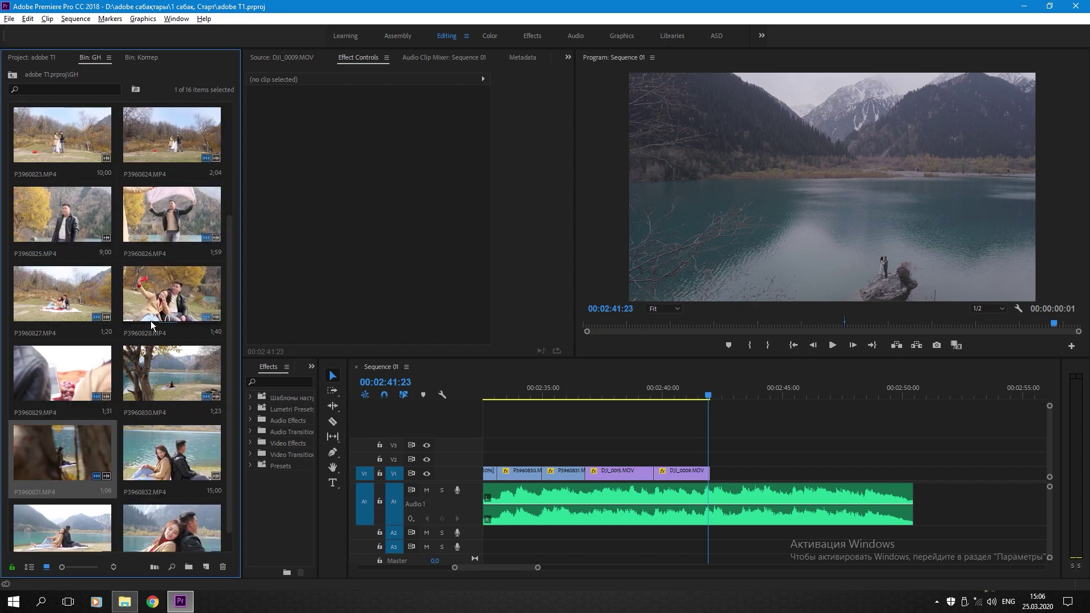
pyautogui.scroll(-1, 168, 363)
pyautogui.doubleClick(84, 482)
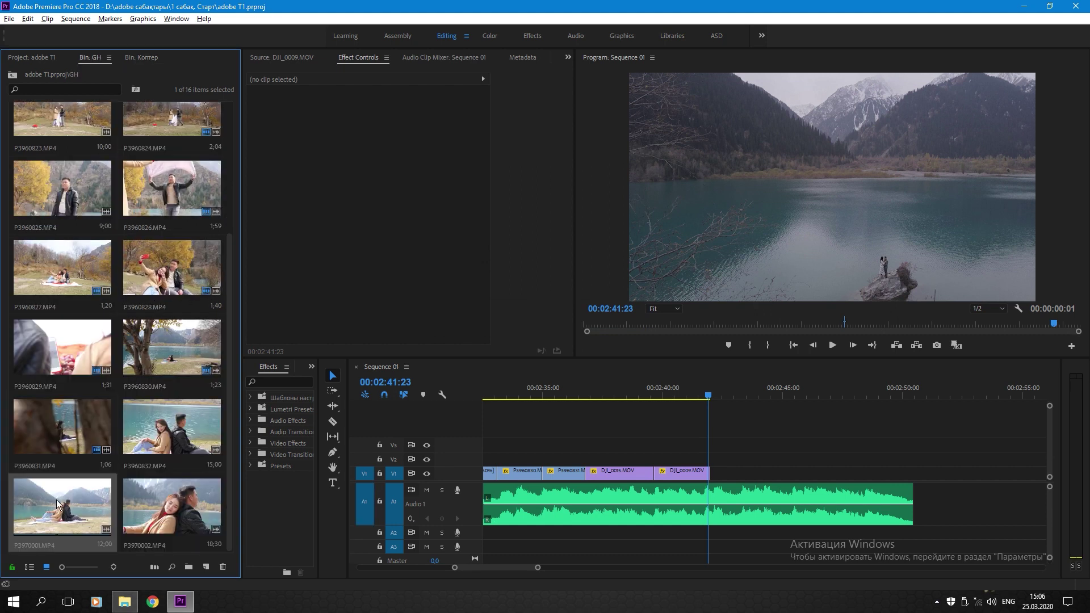
pyautogui.press('space')
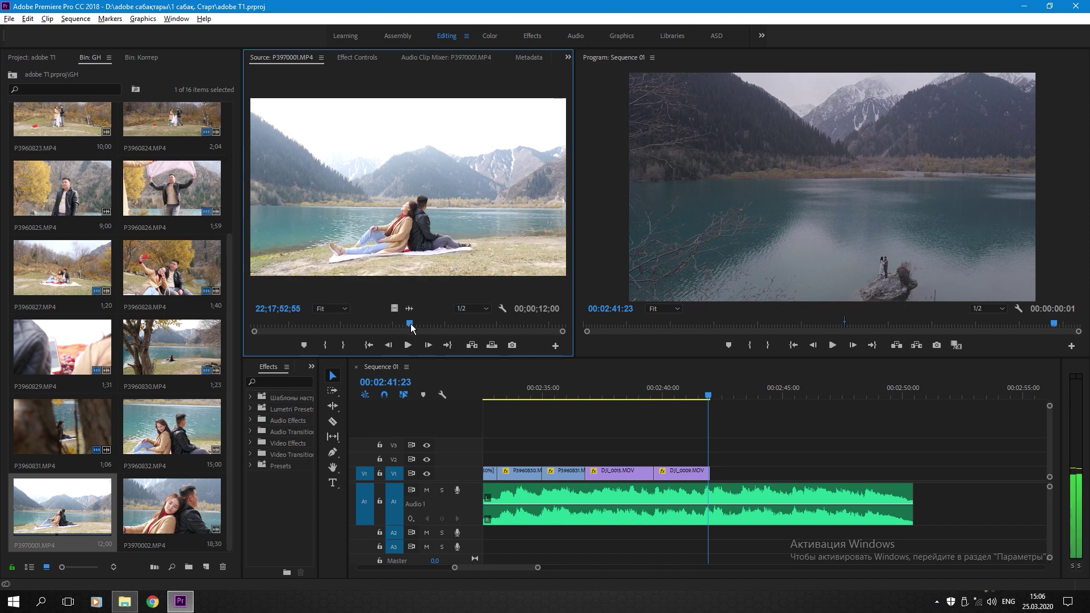
pyautogui.press('i')
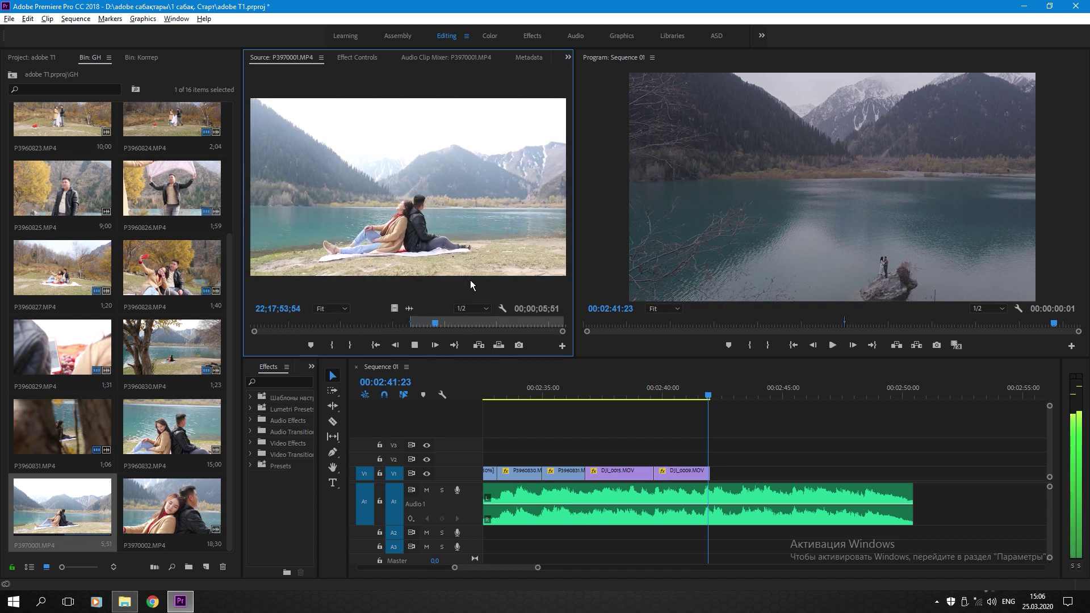
pyautogui.press('o')
pyautogui.press('space')
pyautogui.moveTo(687, 398); pyautogui.dragTo(730, 475)
# - Slow the P3970001.MP4 clip on V1 down to 50% speed
pyautogui.click(731, 476)
pyautogui.hotkey('ctrl', 'r')
pyautogui.write('50')
pyautogui.press('Return')
# - Play the slowed P3970001.MP4 clip and split it at about 00:02:43:15, selecting the tail piece
pyautogui.scroll(3, 731, 475)
pyautogui.click(672, 392)
pyautogui.click(693, 417)
pyautogui.press('space')
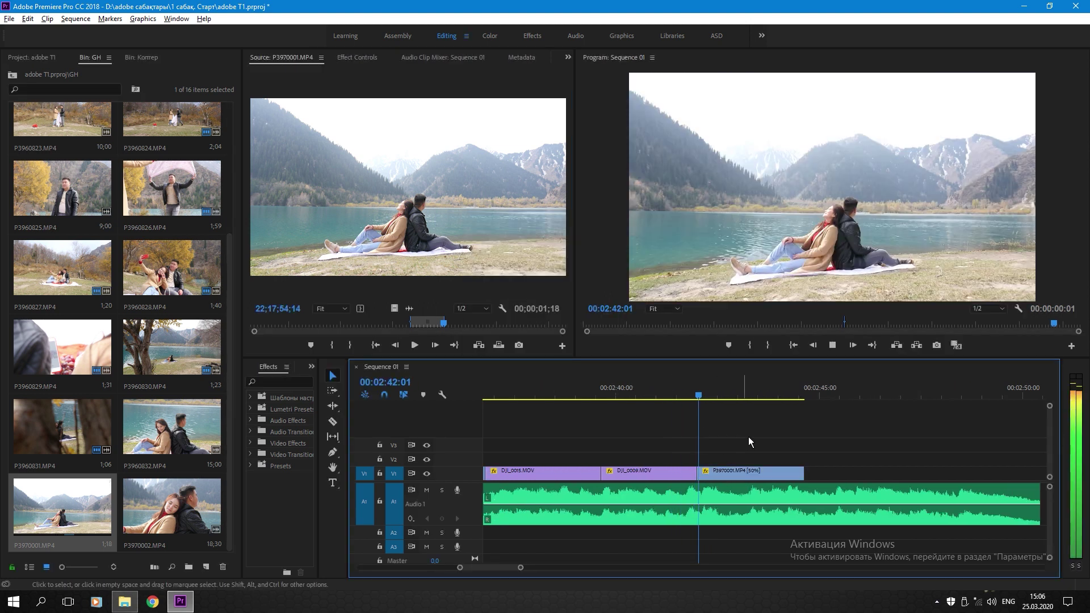
pyautogui.press('space')
pyautogui.press('c')
pyautogui.click(762, 473)
pyautogui.press('v')
pyautogui.click(775, 474)
# - Shift the first P3970001.MP4 piece earlier over the end of DJI_0009.MOV, starting at about 00:02:41:19, and play the cut
pyautogui.moveTo(687, 395); pyautogui.dragTo(663, 396)
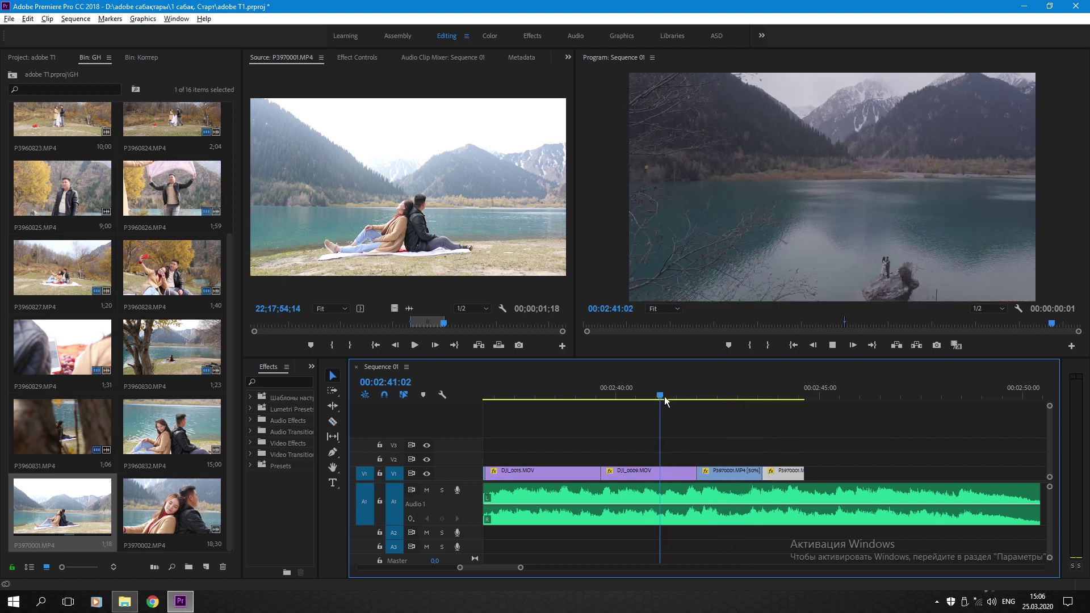
pyautogui.press('space')
pyautogui.press('space')
pyautogui.moveTo(707, 475); pyautogui.dragTo(696, 475)
pyautogui.click(659, 394)
pyautogui.press('space')
pyautogui.click(717, 427)
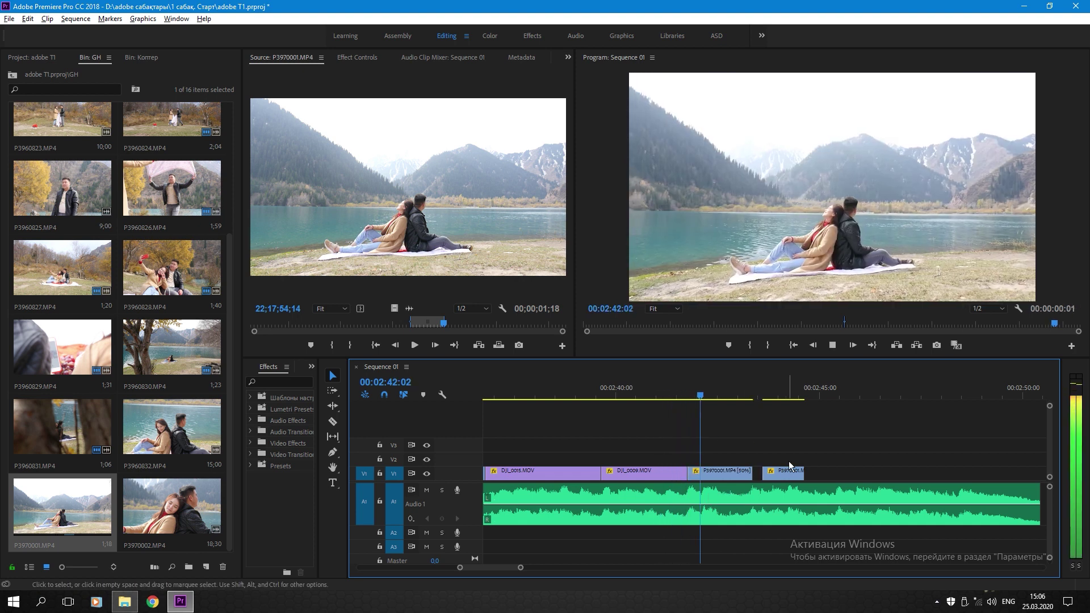
pyautogui.press('space')
# - Shorten the first P3970001.MP4 piece to about 00:02:42:24 by overlapping it with the tail piece, and delete the tail piece
pyautogui.moveTo(777, 474); pyautogui.dragTo(751, 478)
pyautogui.press('Up')
pyautogui.press('space')
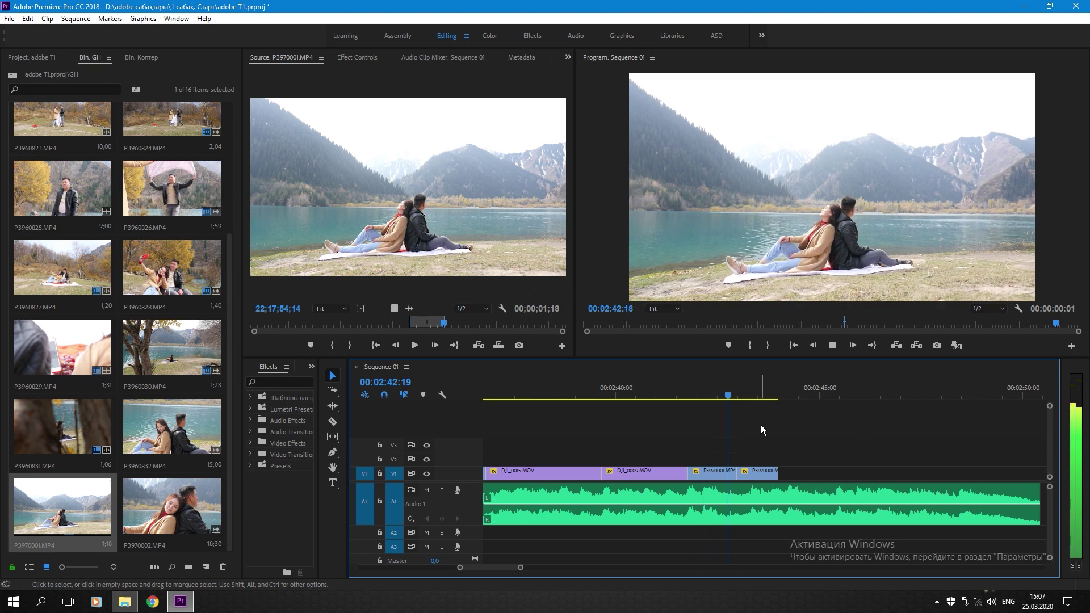
pyautogui.click(759, 474)
pyautogui.press('Delete')
pyautogui.click(706, 392)
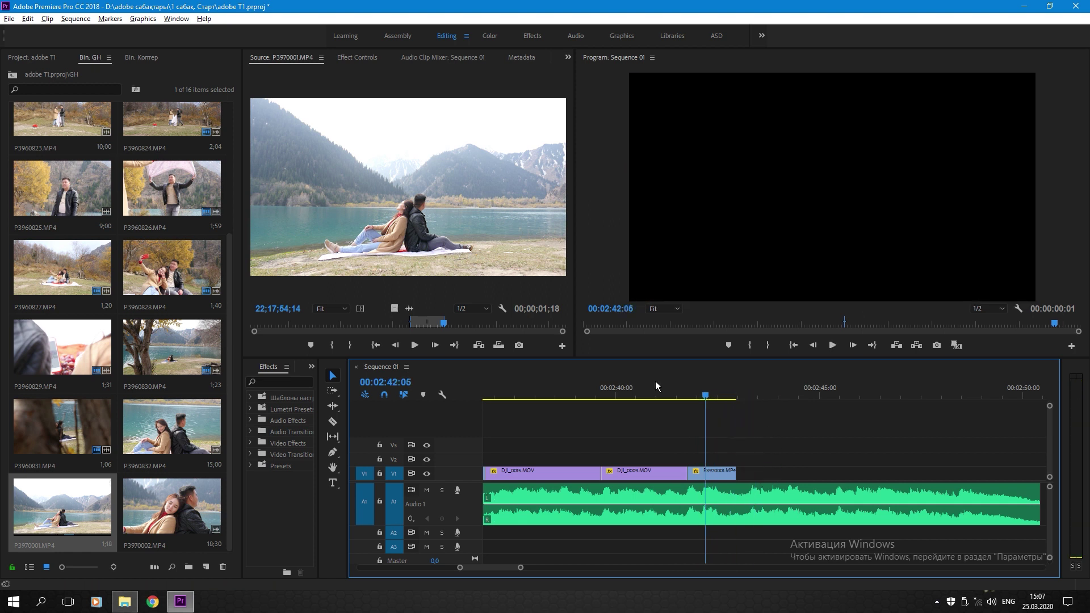
# - Append the 22;18;06;28 to 22;18;07;44 range of P3970002.MP4 after P3970001.MP4 on V1 and slow it to 50% speed
pyautogui.doubleClick(172, 505)
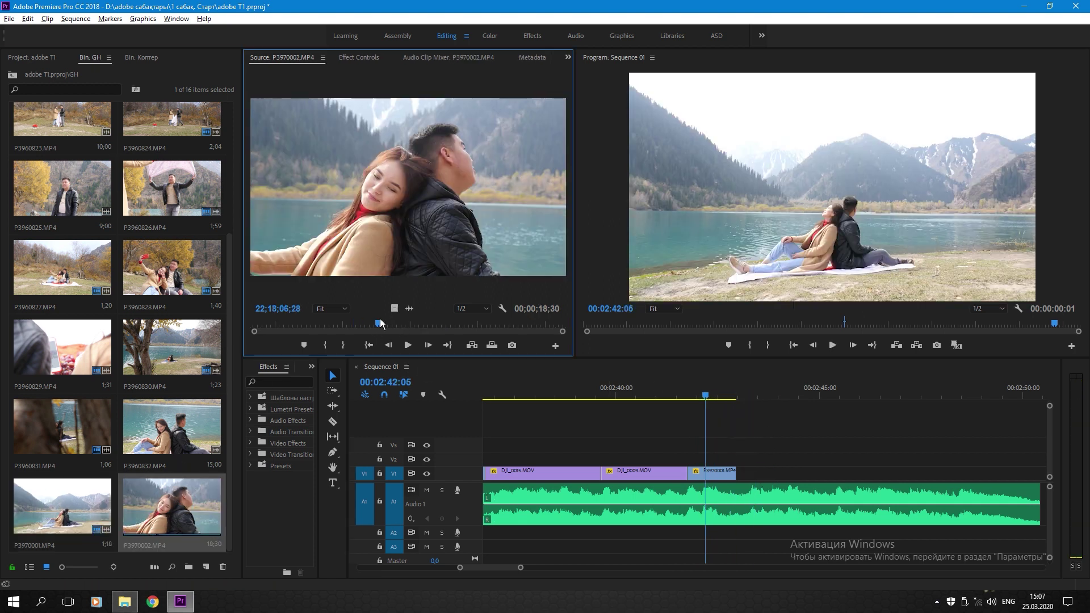
pyautogui.press('i')
pyautogui.press('space')
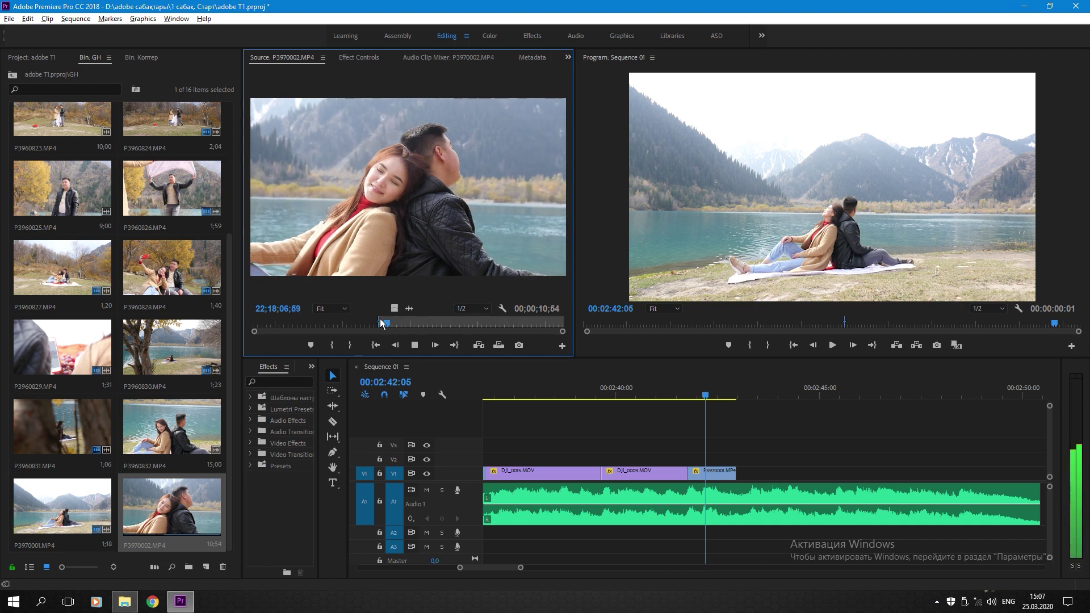
pyautogui.press('space')
pyautogui.press('o')
pyautogui.moveTo(507, 352); pyautogui.dragTo(748, 480)
pyautogui.press('Return')
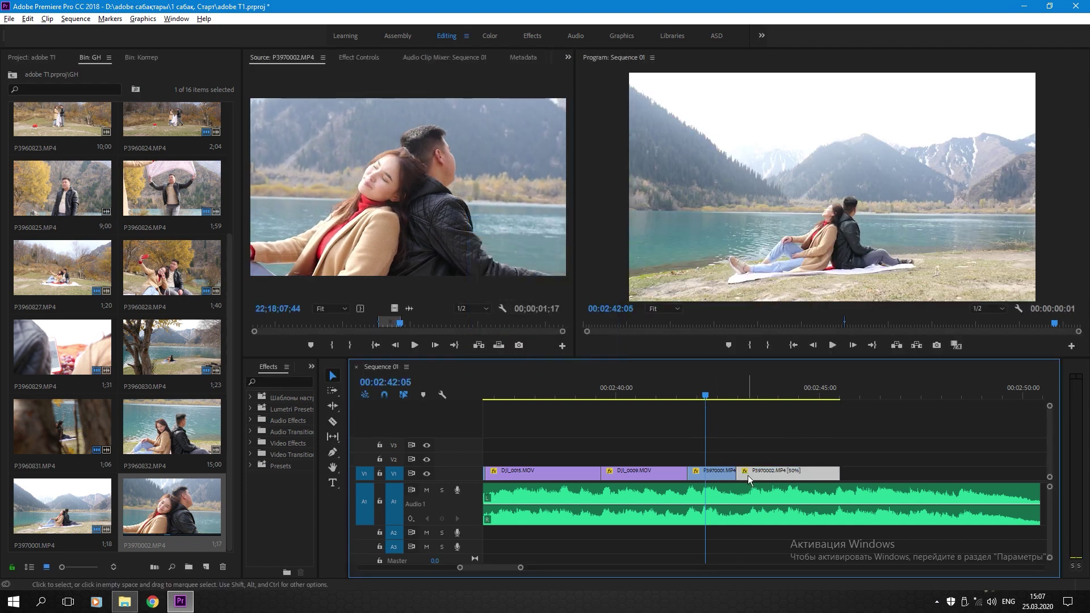
# - Play the sequence through the cuts from DJI_0009.MOV to P3970002.MP4 to check their timing against the music
pyautogui.click(591, 391)
pyautogui.press('space')
pyautogui.scroll(-2, 681, 438)
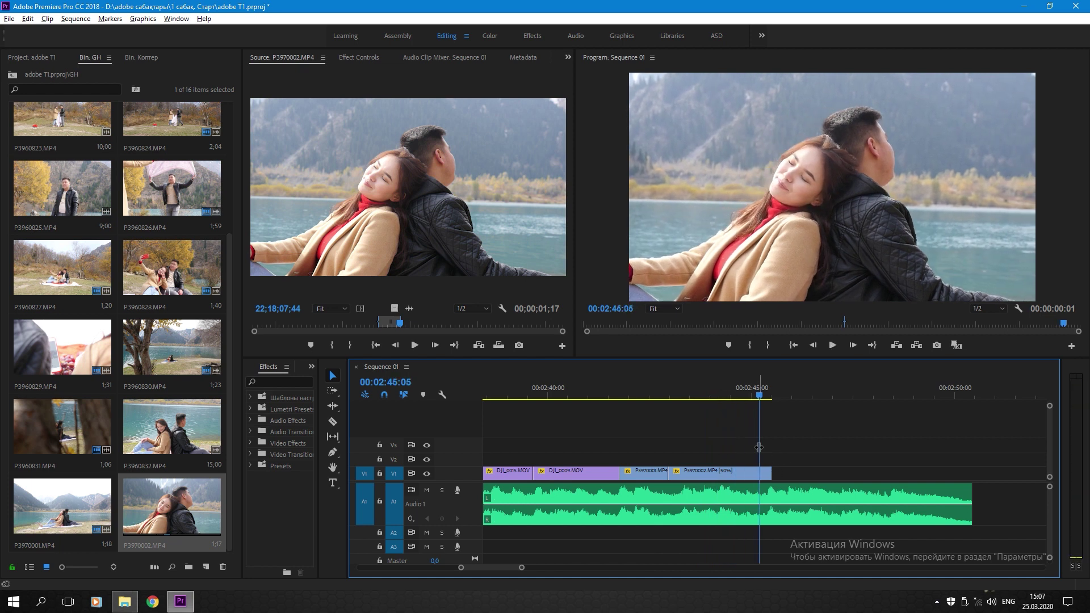
pyautogui.click(658, 389)
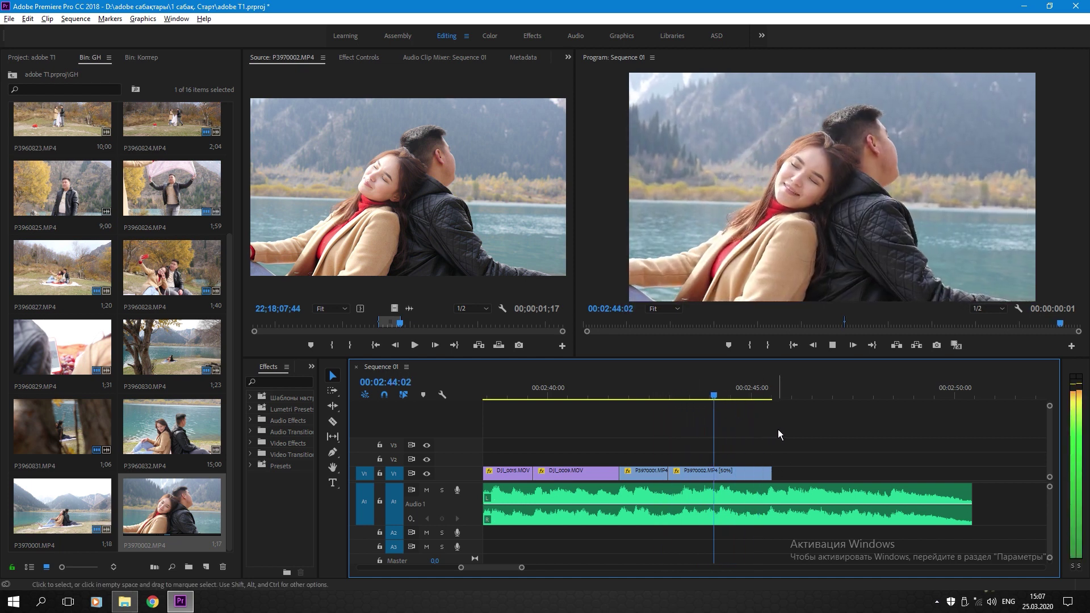
pyautogui.press('space')
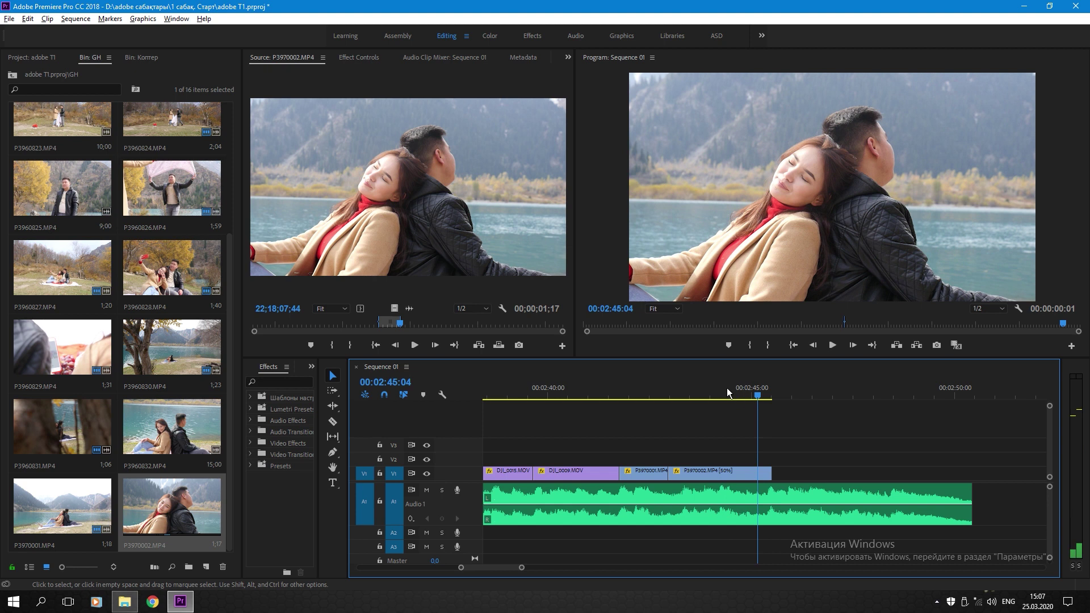
# - Split P3970002.MP4 on V1 at 00:02:44:23, delete the tail piece, and save the project
pyautogui.click(707, 392)
pyautogui.press('space')
pyautogui.press('space')
pyautogui.press('c')
pyautogui.click(748, 475)
pyautogui.press('v')
pyautogui.click(759, 474)
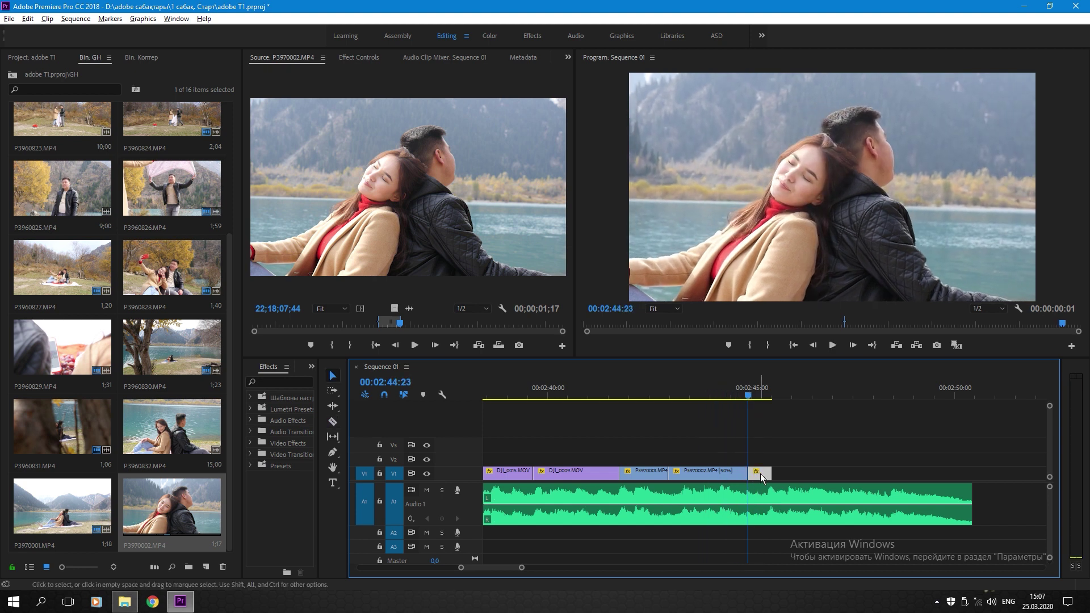
pyautogui.press('Delete')
pyautogui.click(737, 393)
pyautogui.hotkey('ctrl', 's')
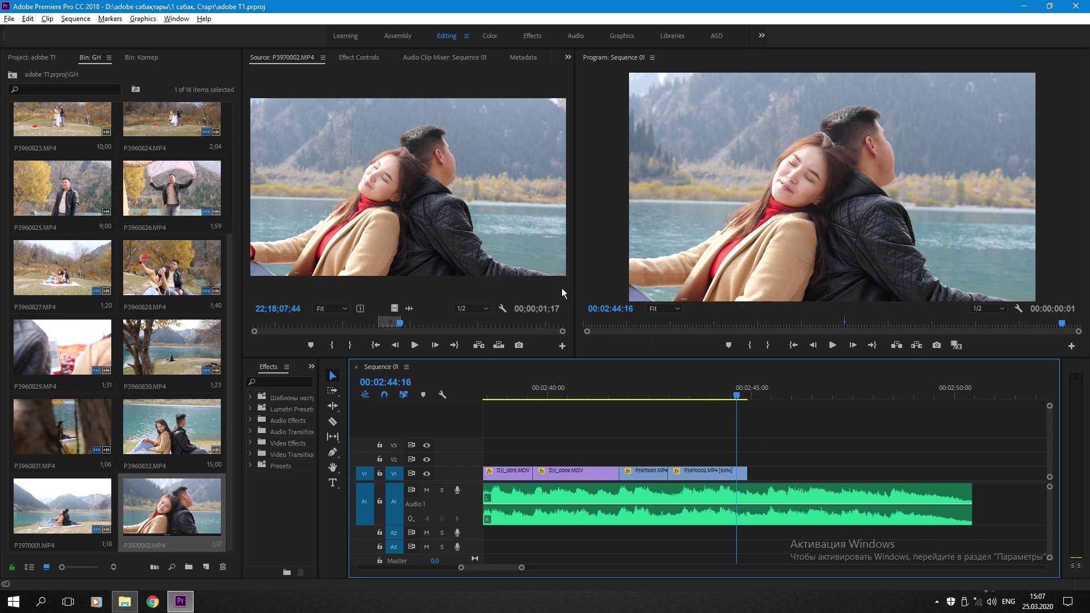
# - Place the 00:00:09:02 to 00:00:14:06 video of DJI_0034.MOV after P3970002.MP4 on V1, ending it with the music
pyautogui.click(142, 58)
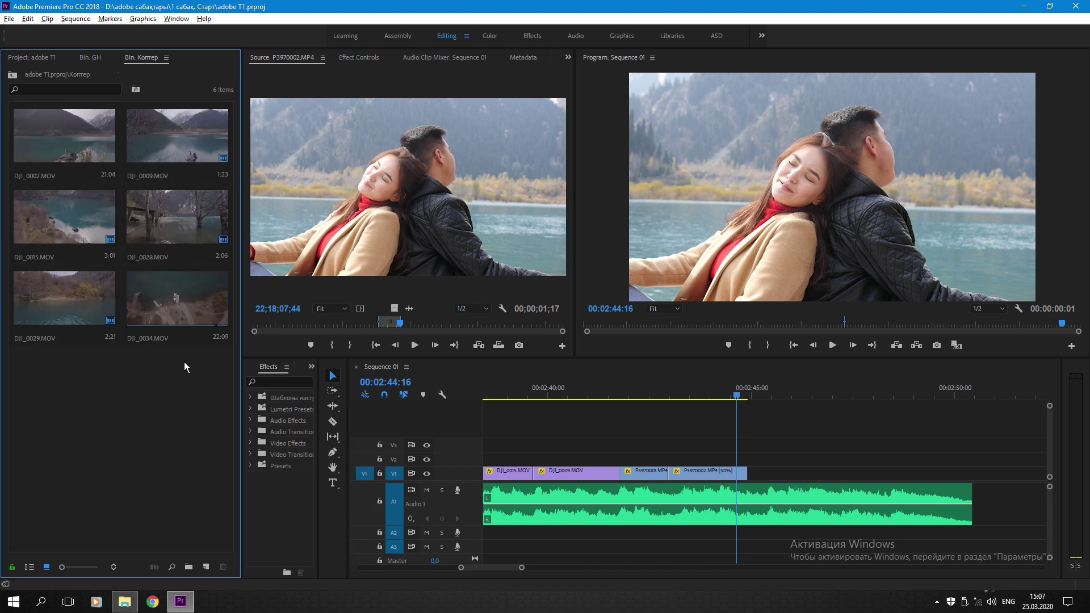
pyautogui.doubleClick(171, 292)
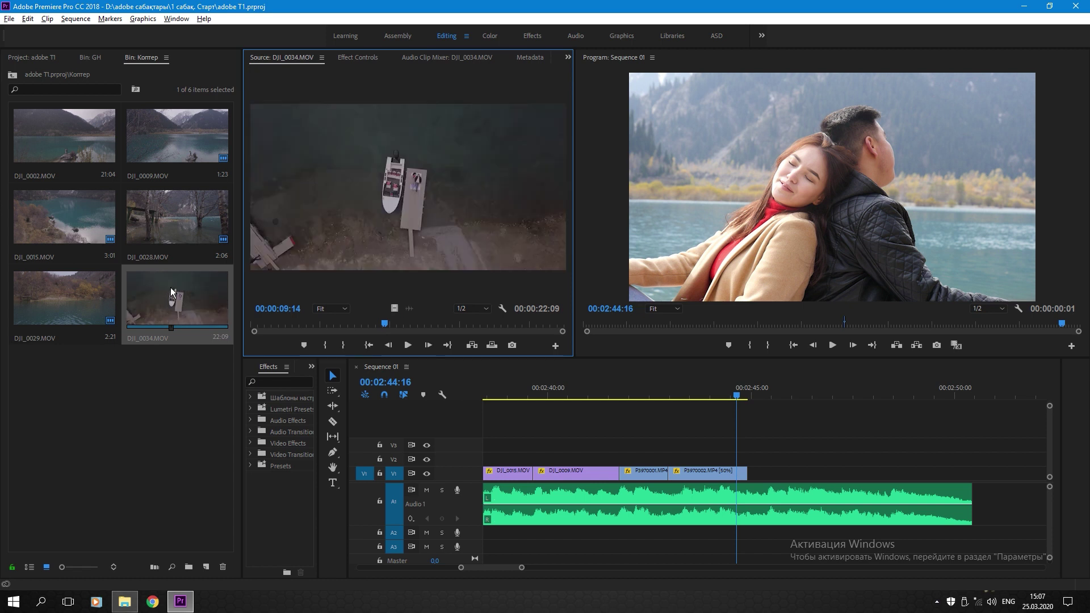
pyautogui.moveTo(389, 326); pyautogui.dragTo(379, 328)
pyautogui.press('i')
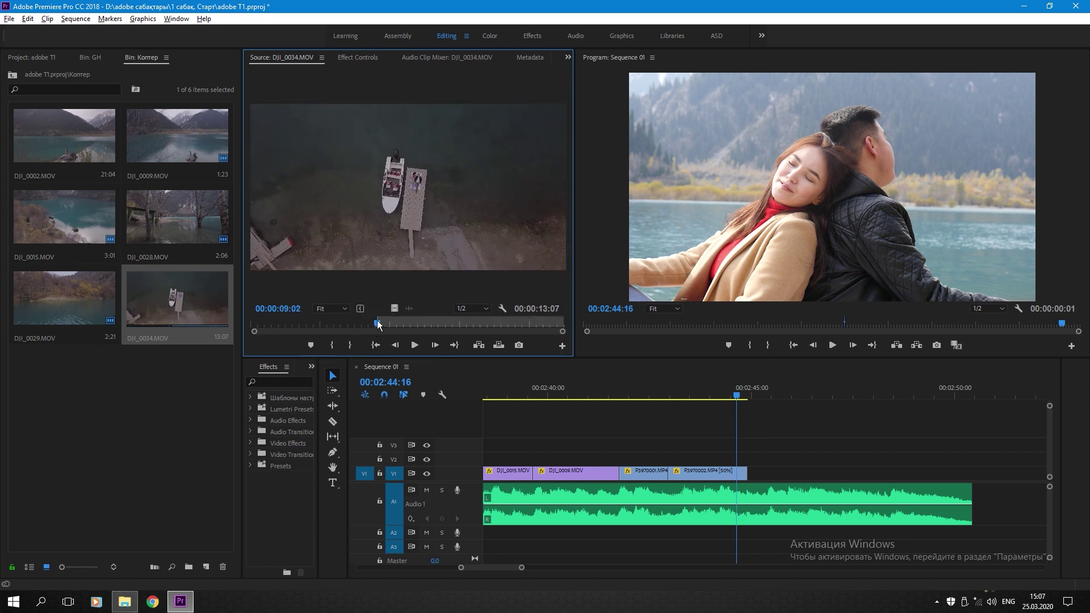
pyautogui.press('space')
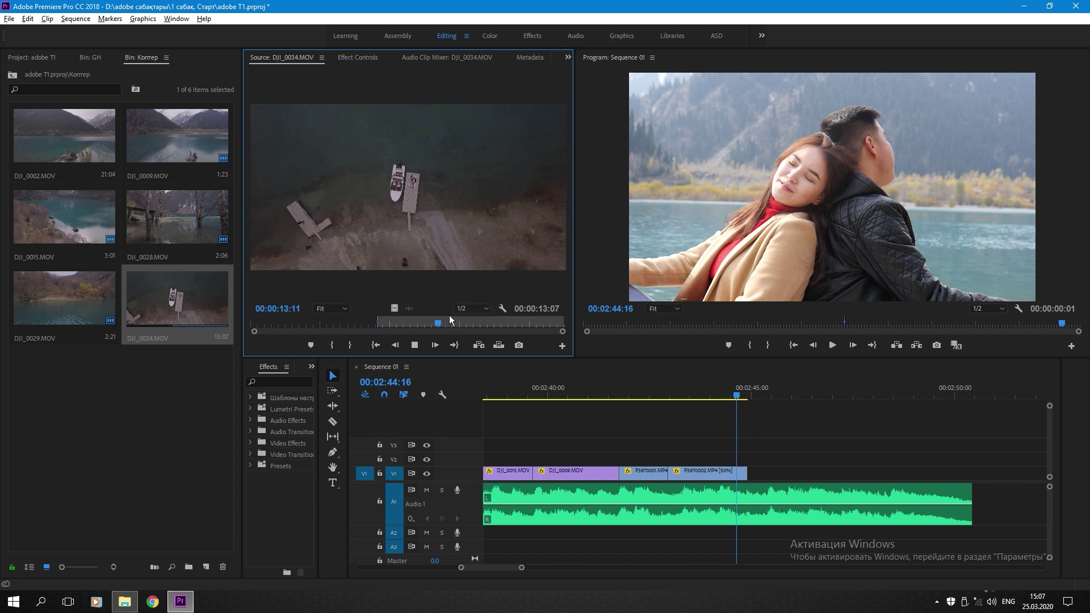
pyautogui.press('o')
pyautogui.moveTo(394, 308); pyautogui.dragTo(758, 472)
pyautogui.moveTo(960, 473); pyautogui.dragTo(972, 475)
# - Set the scale of the DJI_0034.MOV clip on V1 to 50
pyautogui.click(758, 387)
pyautogui.click(786, 475)
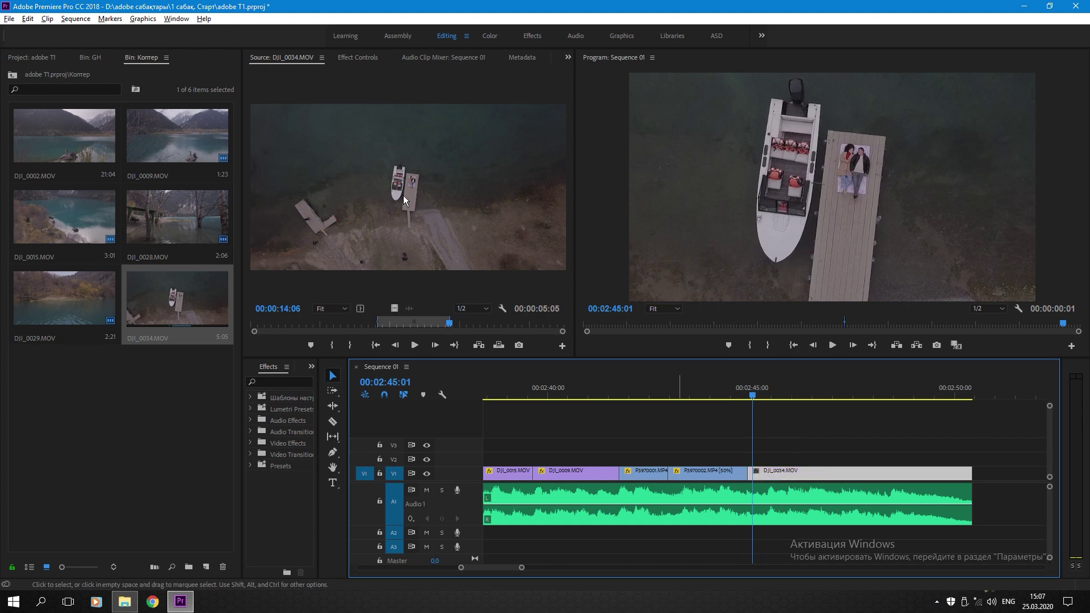
pyautogui.click(364, 56)
pyautogui.click(380, 126)
pyautogui.write('50')
pyautogui.press('Return')
# - Play the cut from P3970002.MP4 into DJI_0034.MOV through to the end of the music
pyautogui.moveTo(745, 395); pyautogui.dragTo(736, 396)
pyautogui.click(770, 434)
pyautogui.press('space')
pyautogui.scroll(-3, 734, 442)
pyautogui.press('-')
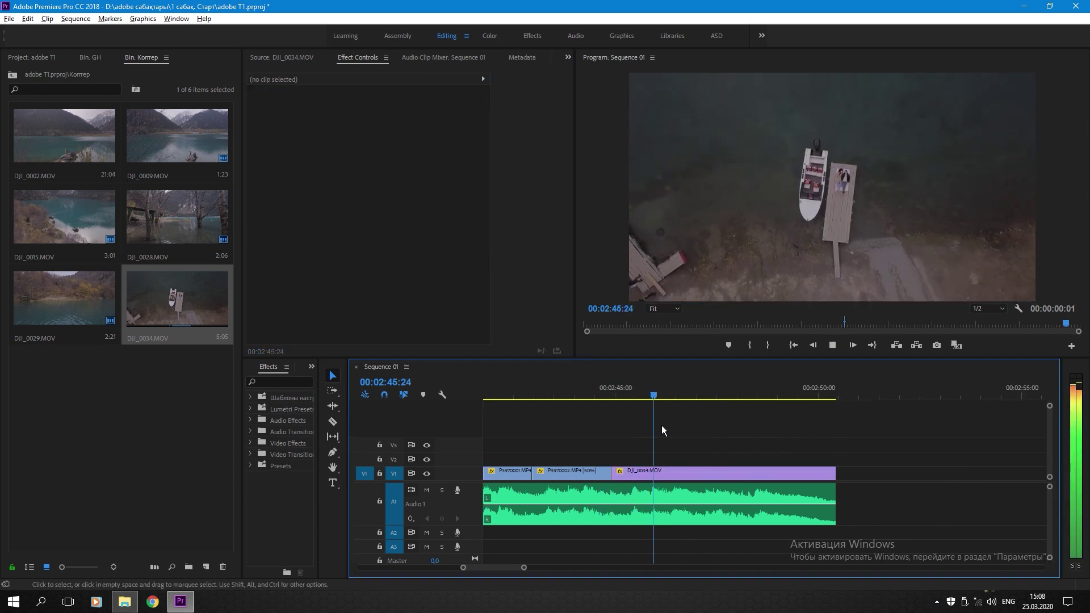
pyautogui.press('-')
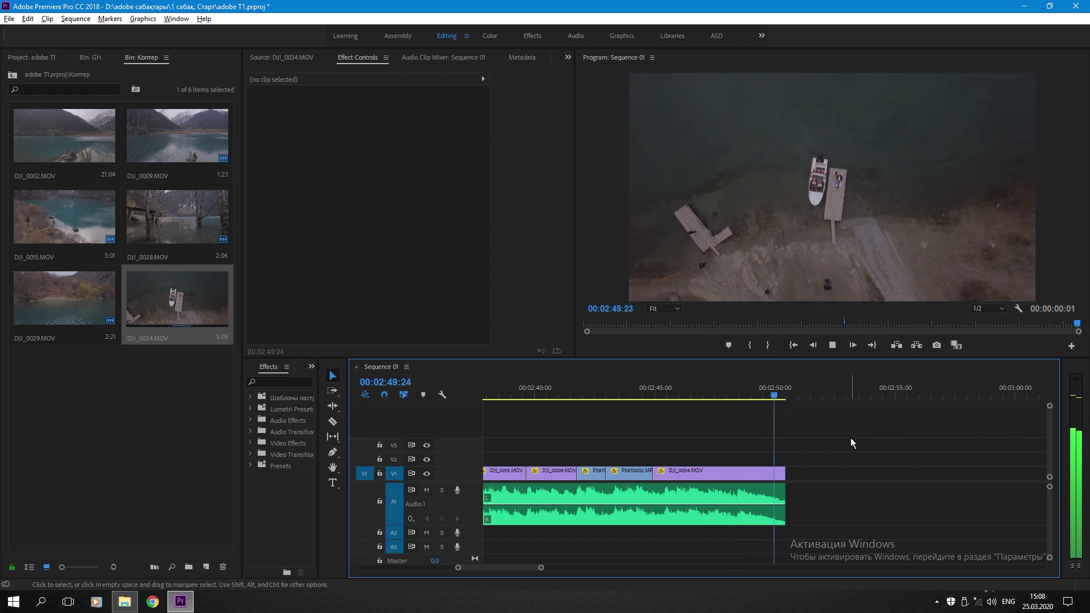
pyautogui.press('-')
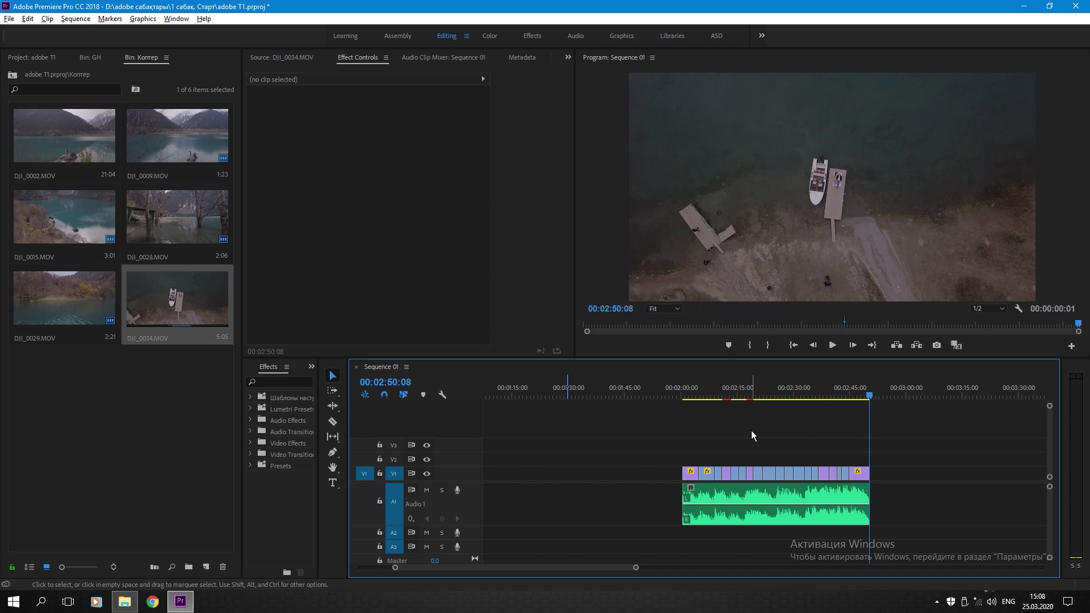
# - Mark the whole edit from 00:02:00:13 to 00:02:50:11 with in and out points, and clear the marked range
pyautogui.press('=')
pyautogui.click(653, 391)
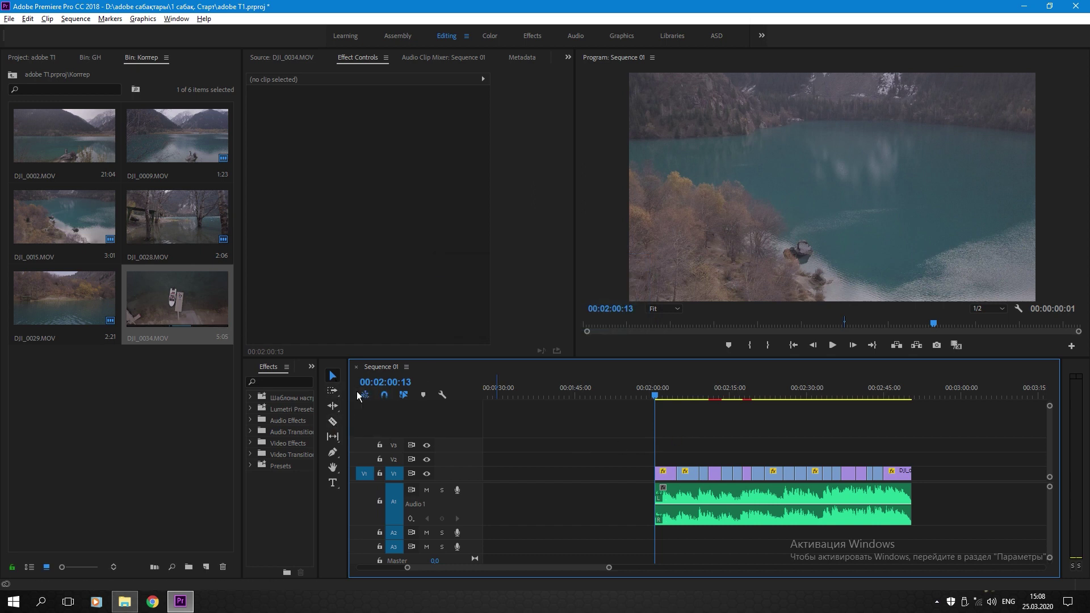
pyautogui.scroll(2, 670, 421)
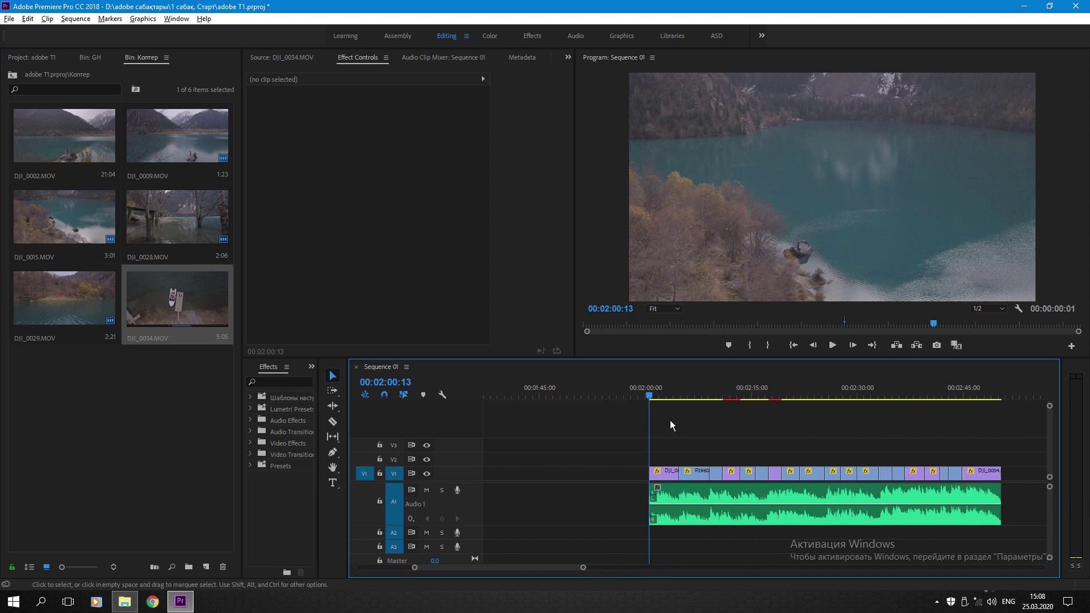
pyautogui.press('i')
pyautogui.scroll(-3, 677, 420)
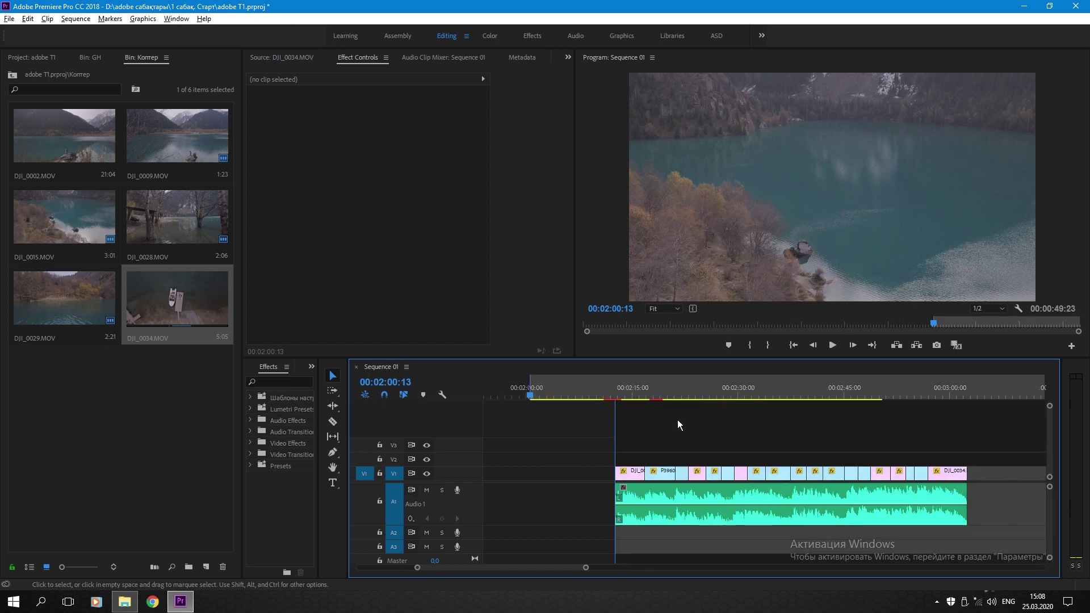
pyautogui.click(883, 387)
pyautogui.press('o')
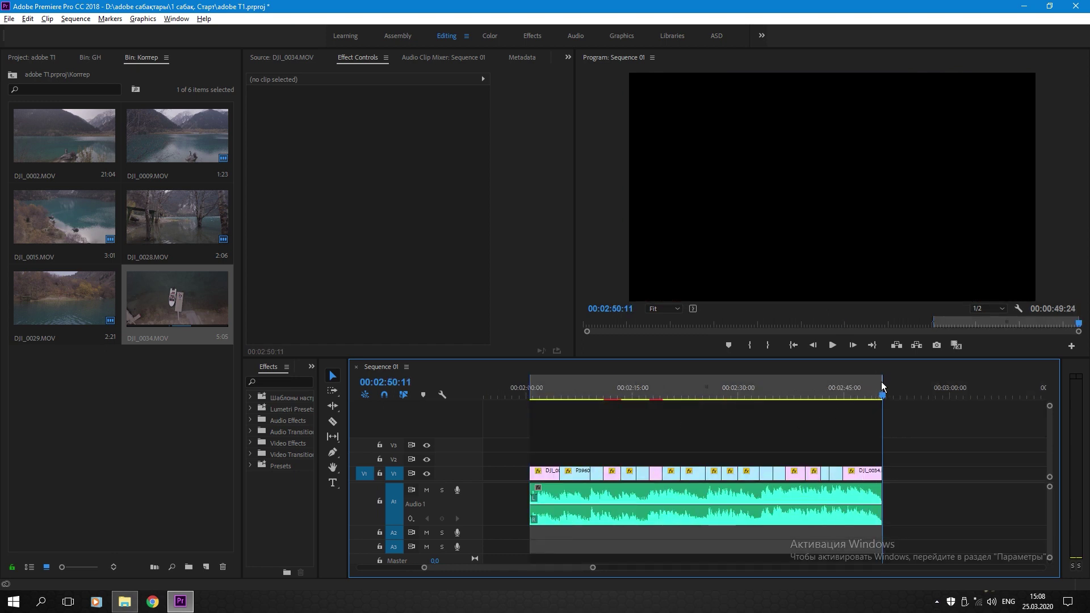
pyautogui.click(519, 390)
pyautogui.press('o')
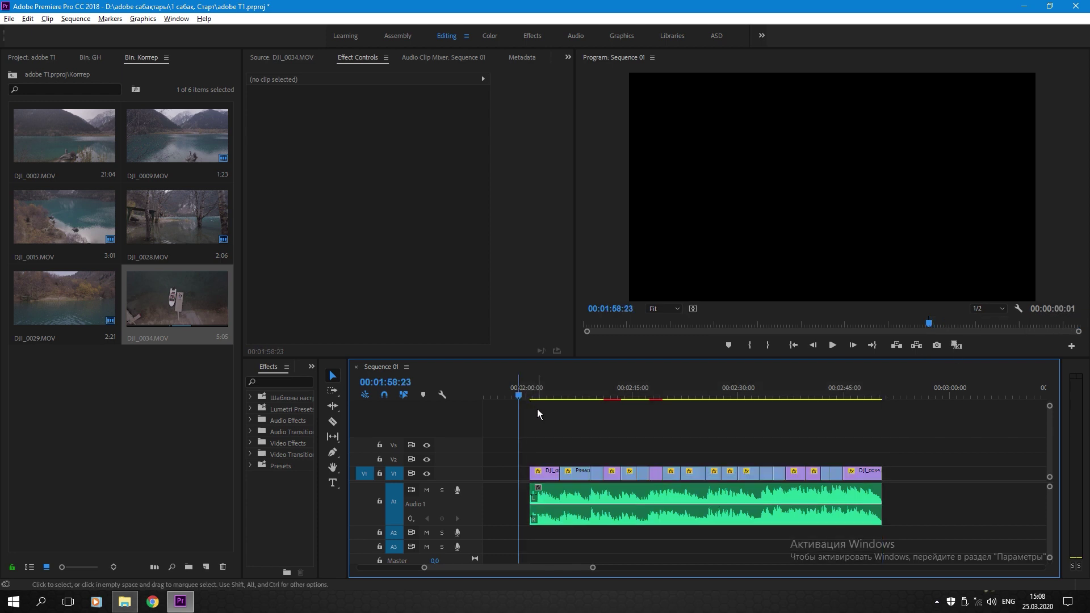
# - Save the project and play the whole edit from its start at 00:02:00:13
pyautogui.click(535, 392)
pyautogui.hotkey('ctrl', 's')
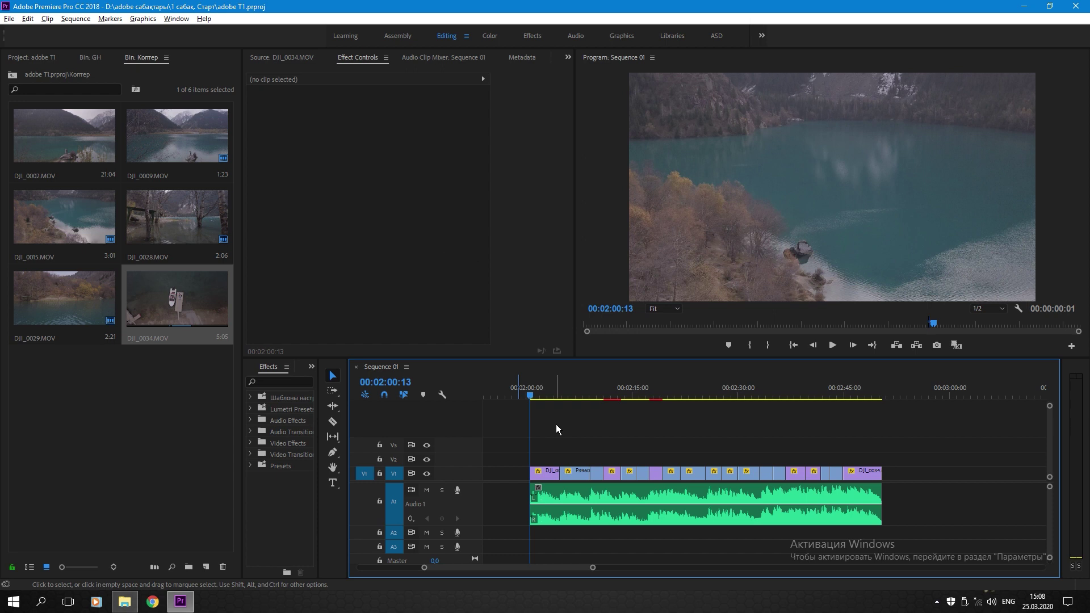
pyautogui.press('space')
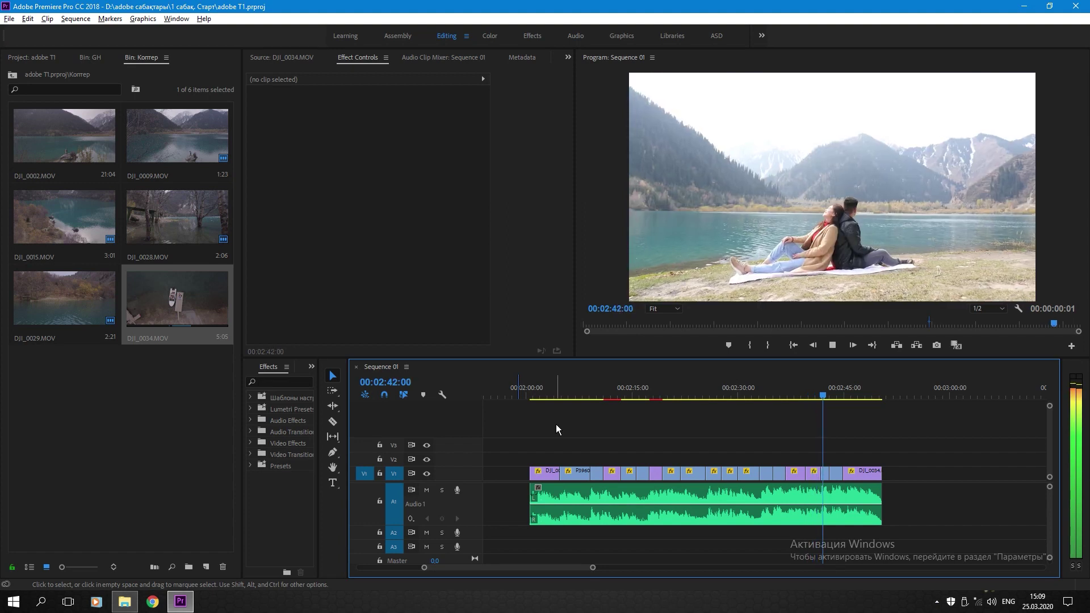
pyautogui.press('=')
pyautogui.press('=')
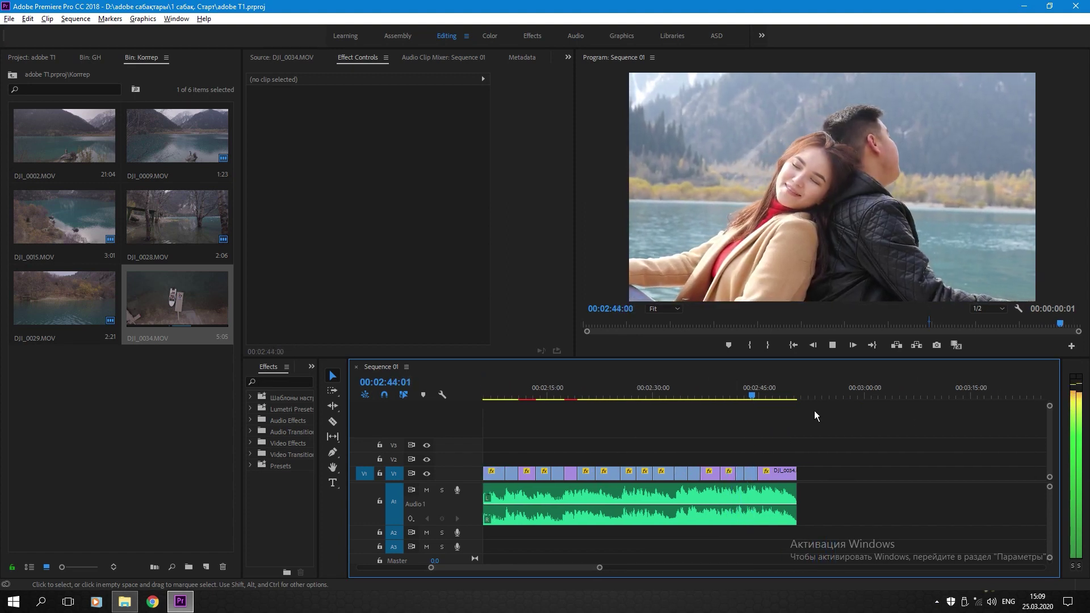
pyautogui.scroll(-1, 780, 426)
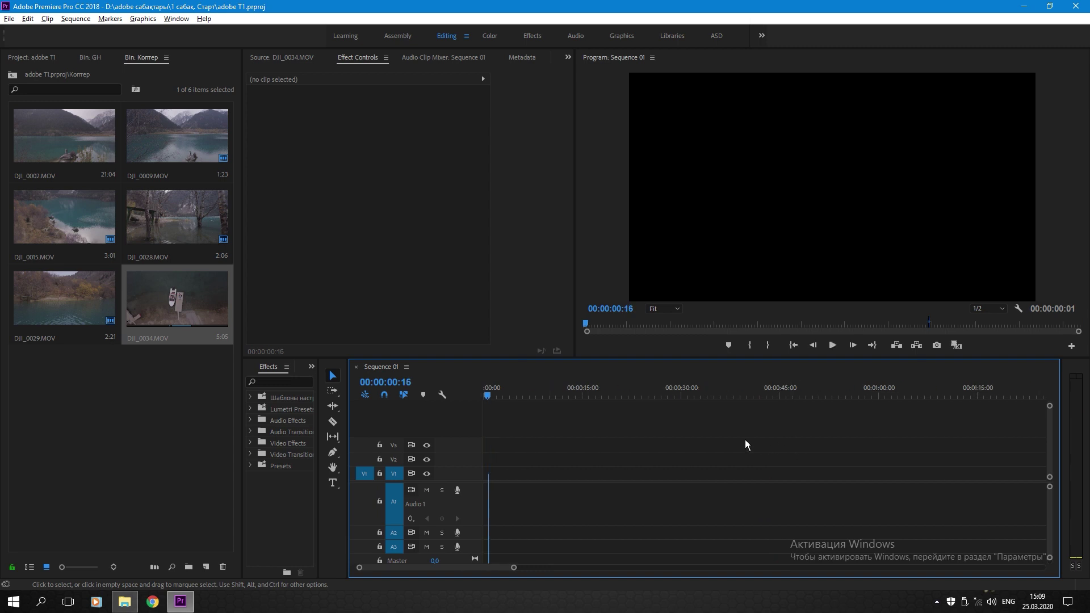
# - Move the playhead to about 00:02:42:03 in the sequence and save the project again
pyautogui.hotkey('ctrl', 'z')
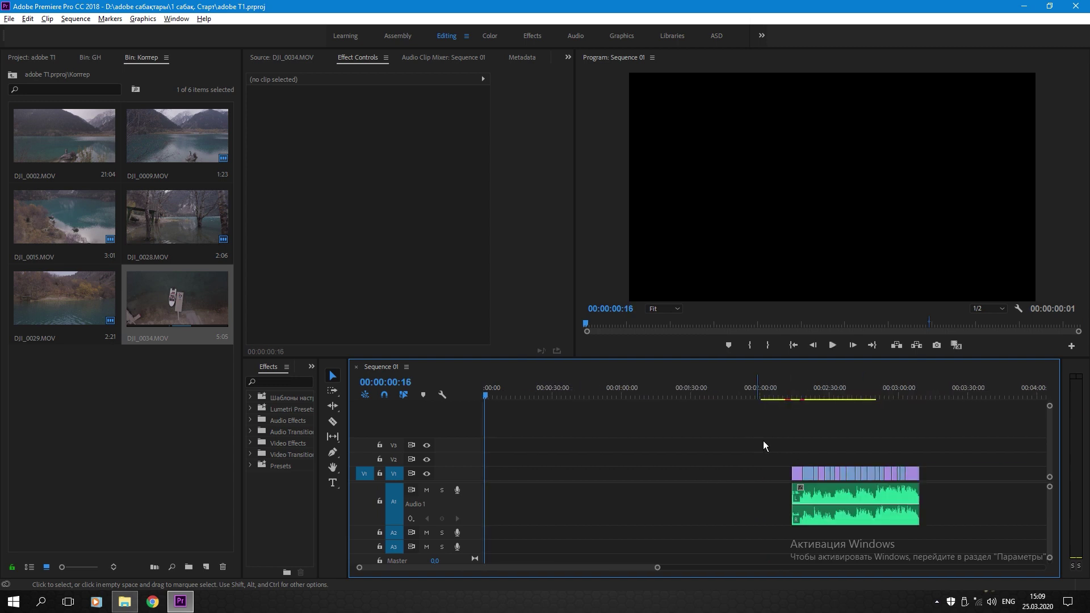
pyautogui.click(746, 394)
pyautogui.hotkey('ctrl', 's')
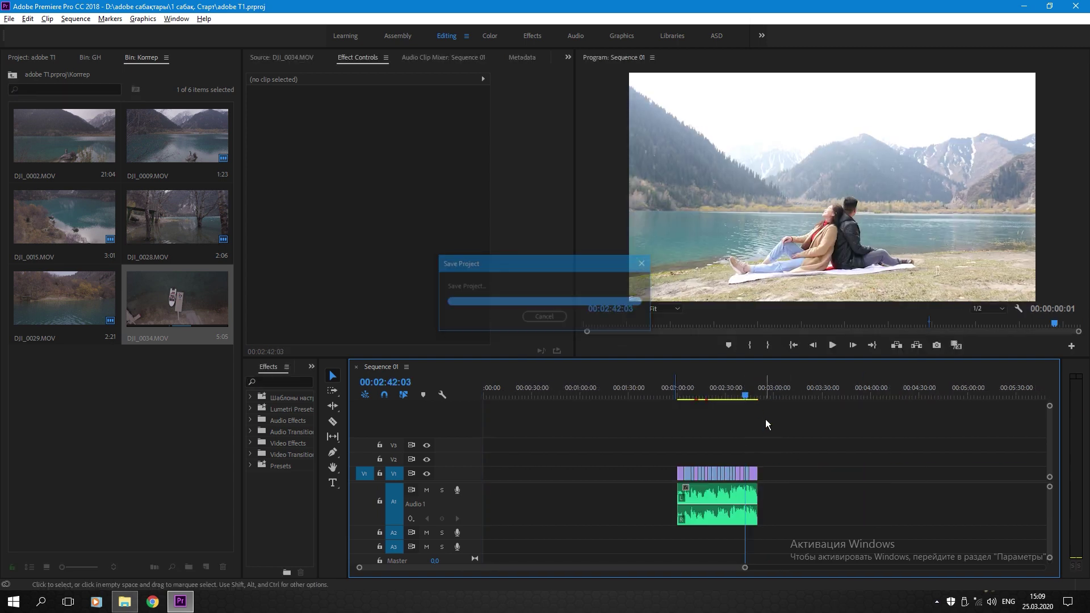